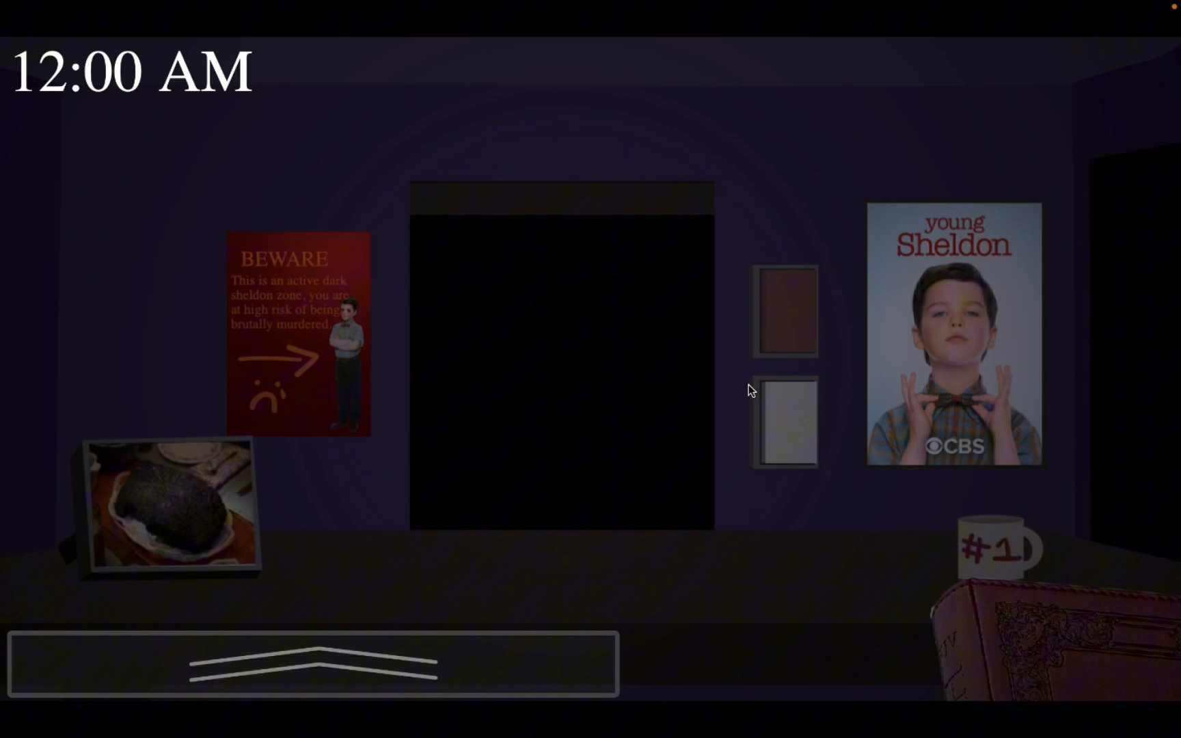
- Shut and reopen the office door, then raise the security camera monitor
click(782, 309)
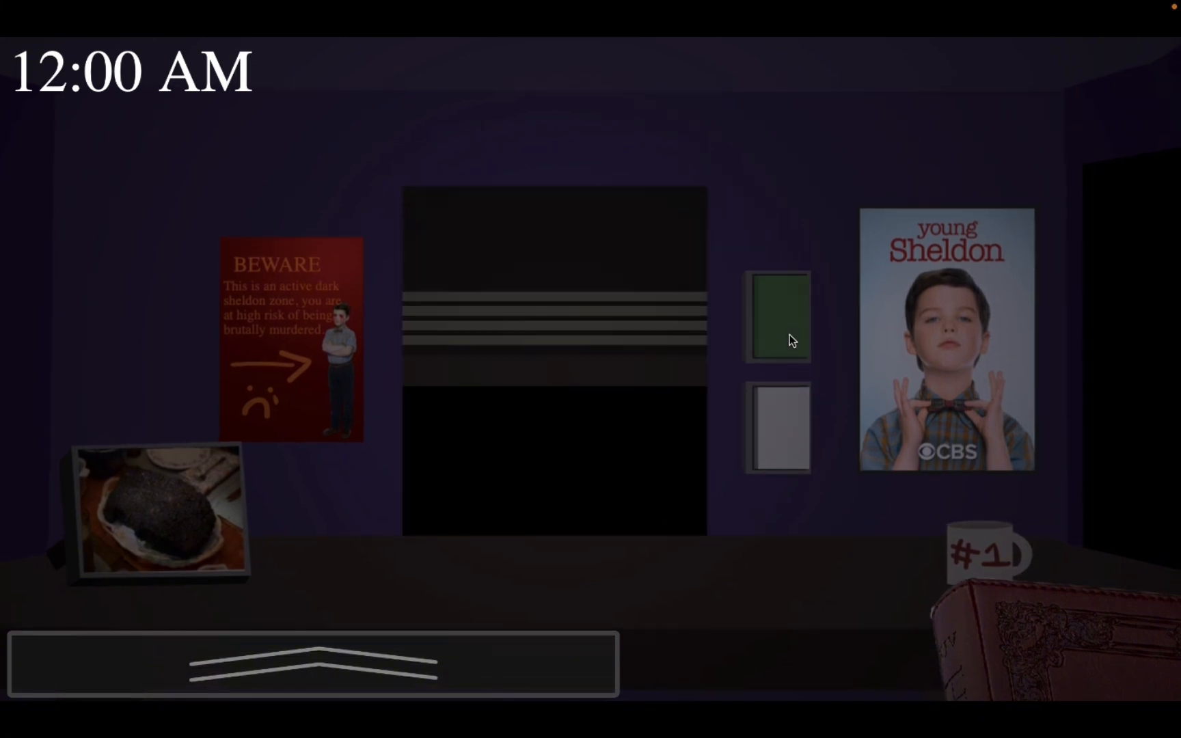
click(780, 314)
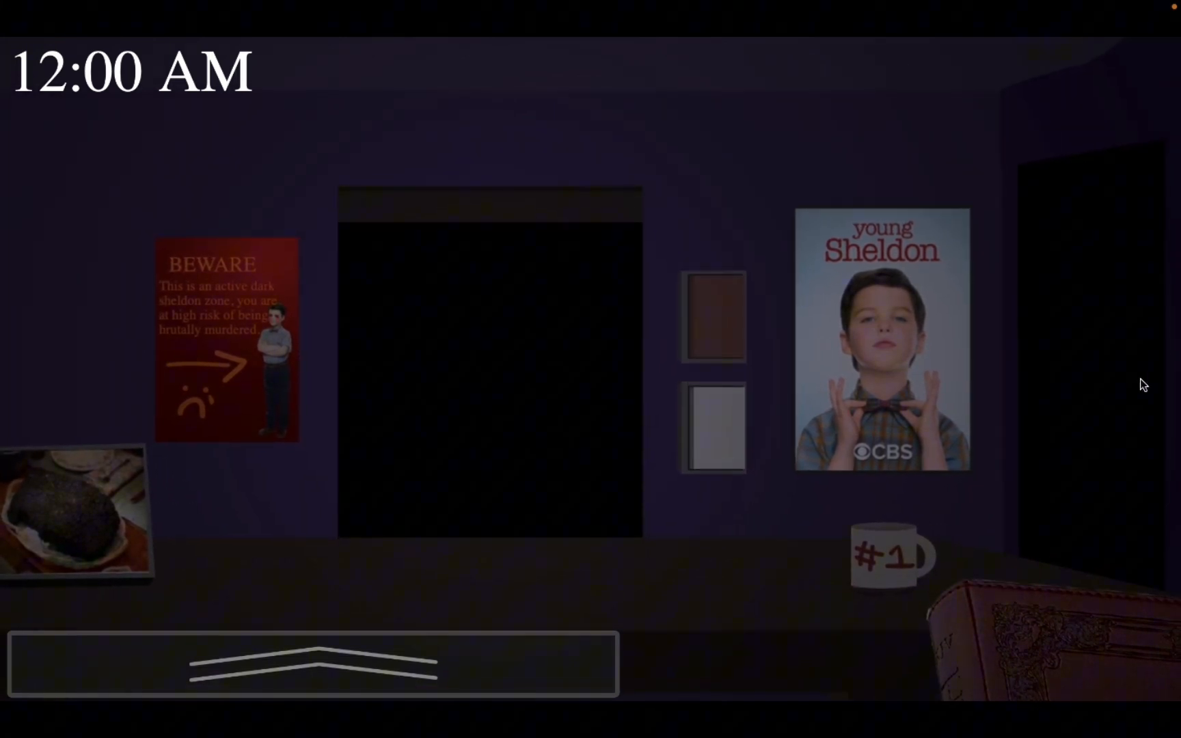
click(1073, 605)
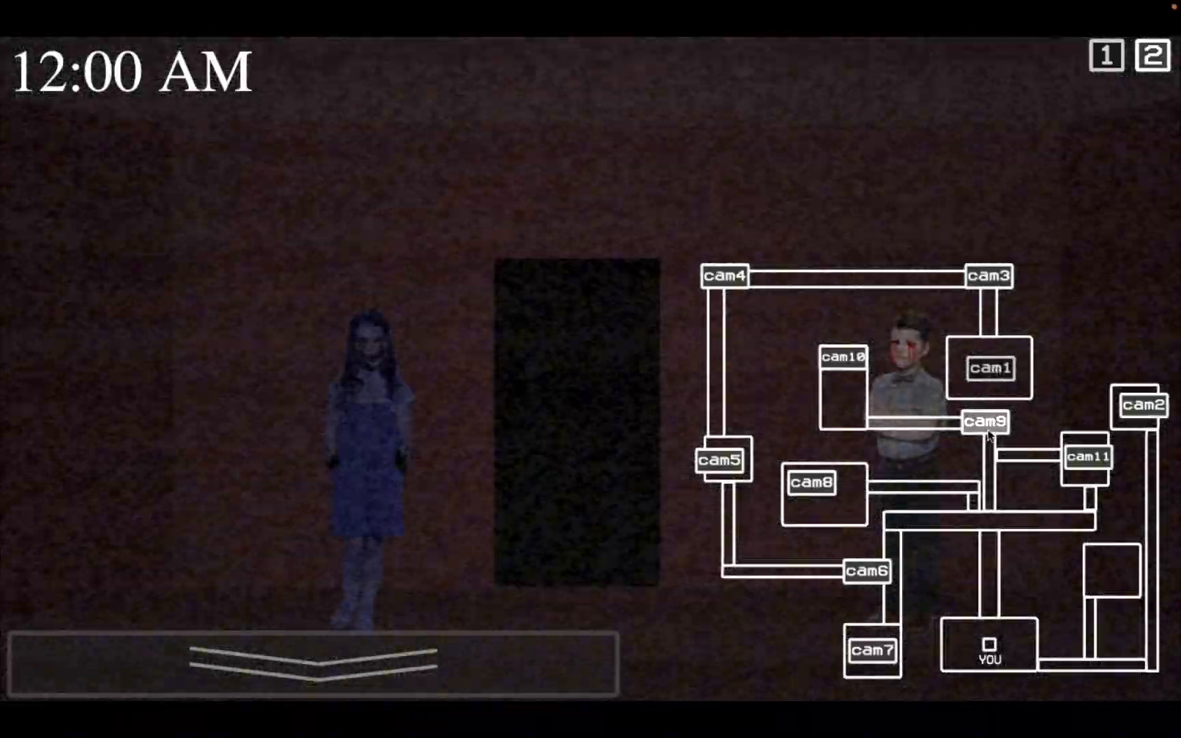
- Survey several camera feeds including the corridor, vending-machine room and red corridor with the girl
click(984, 420)
click(841, 356)
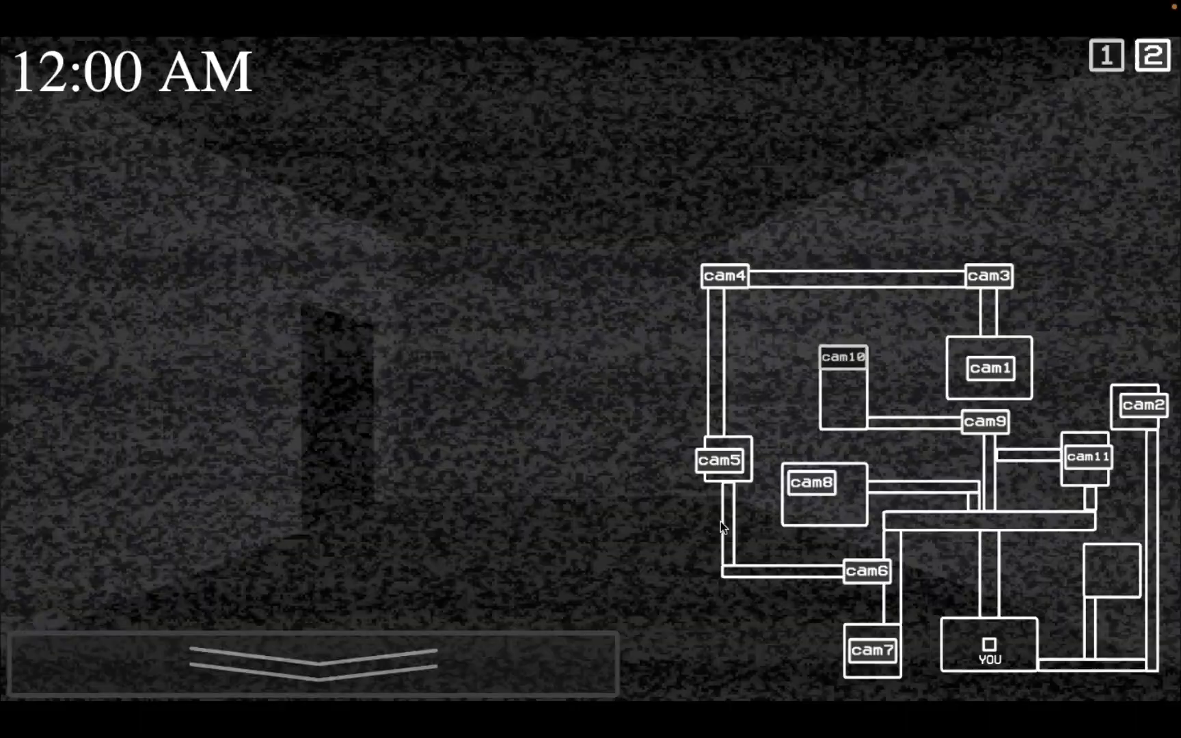
click(721, 460)
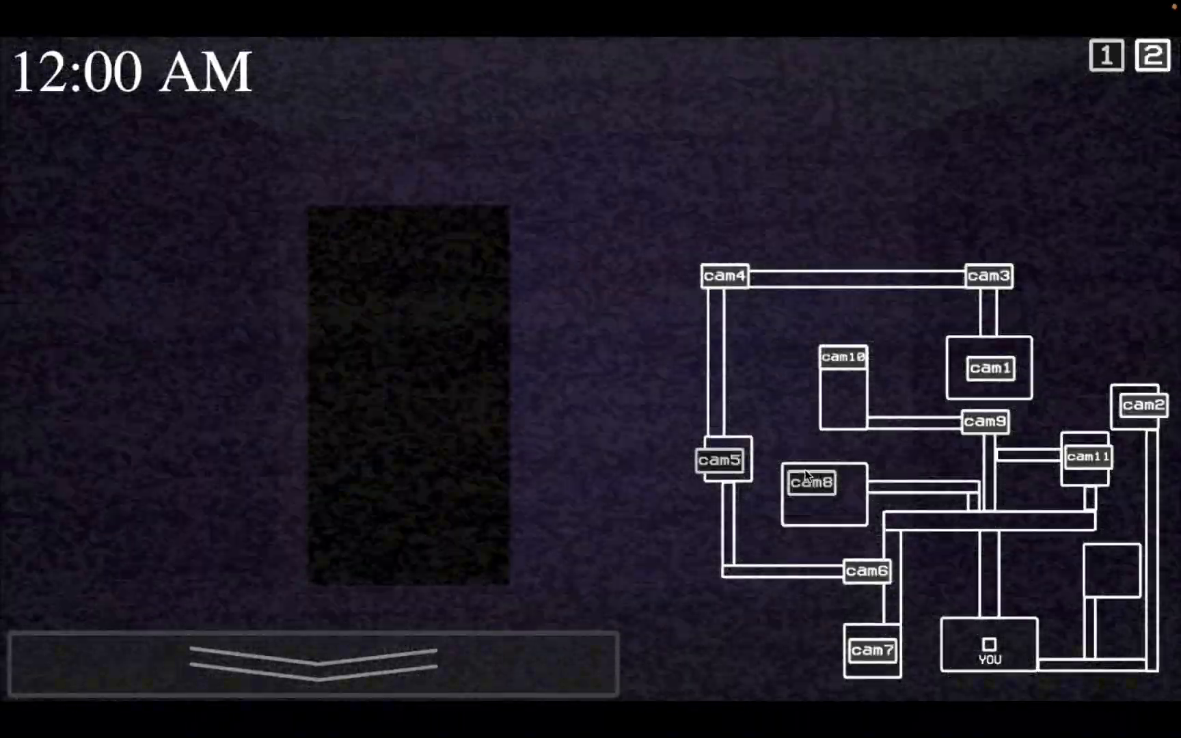
click(989, 368)
click(984, 421)
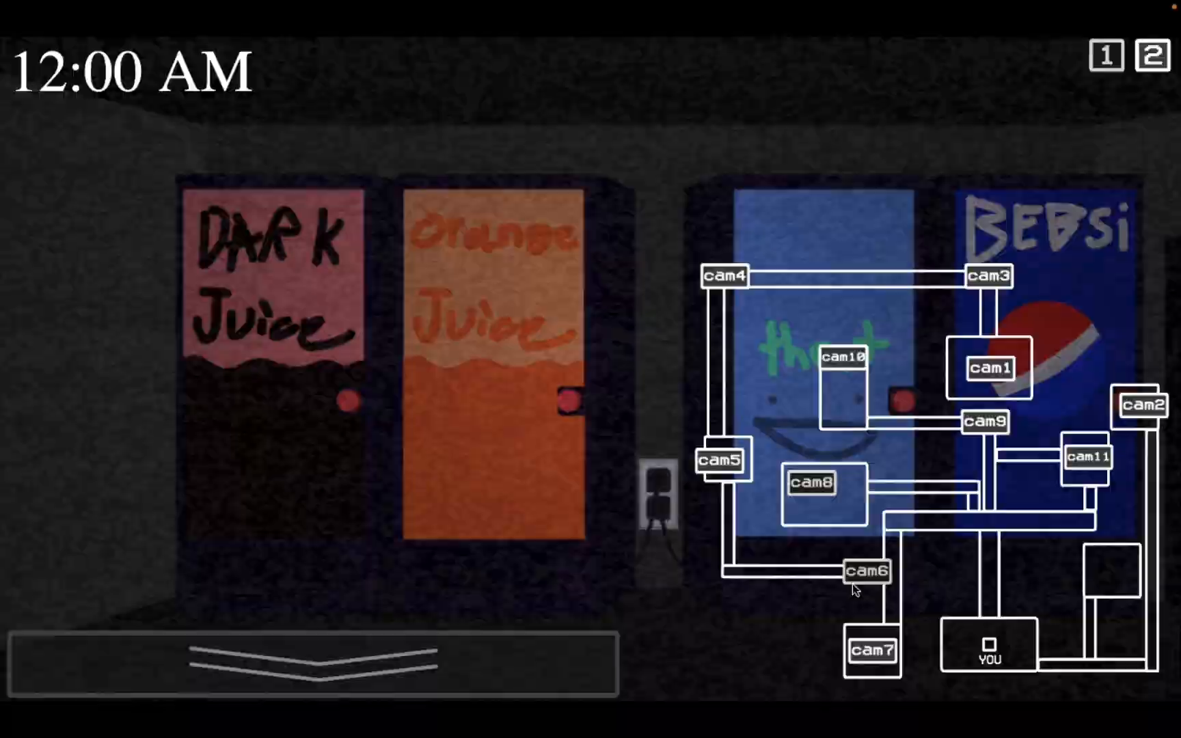
- Check the Missing-poster room, grinning figure, BRISKET room and hallway cameras, then lower the monitor
click(852, 581)
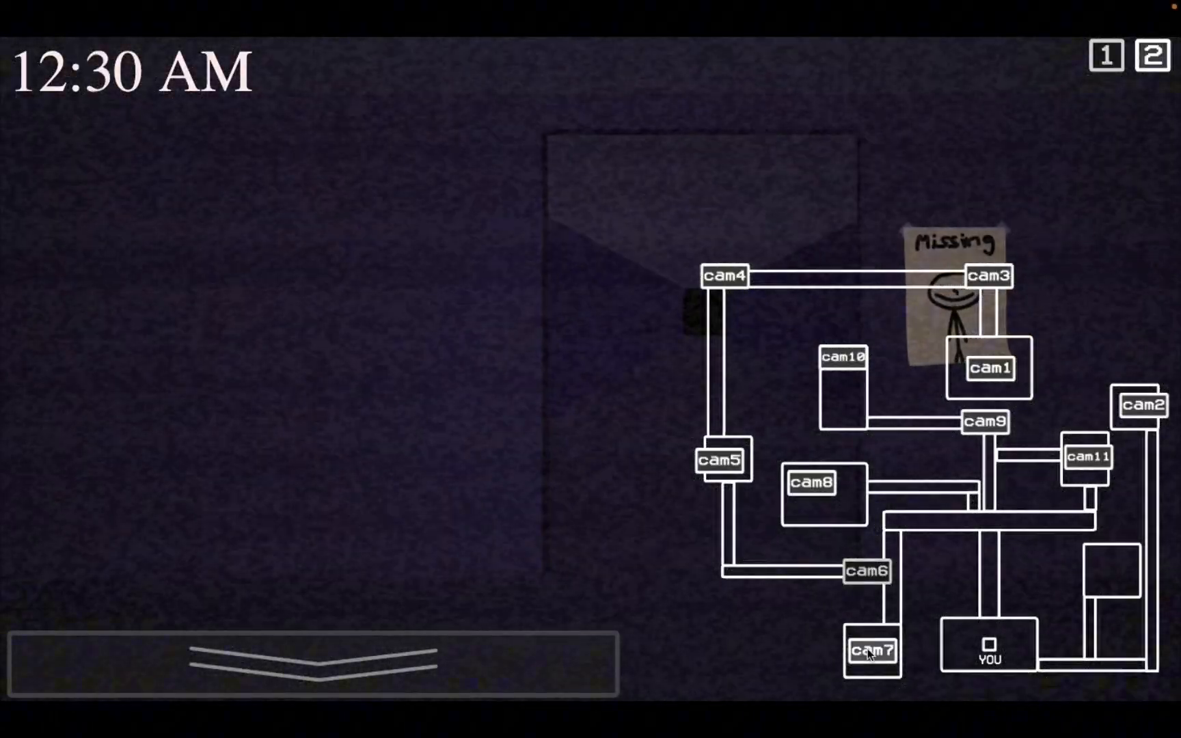
click(868, 652)
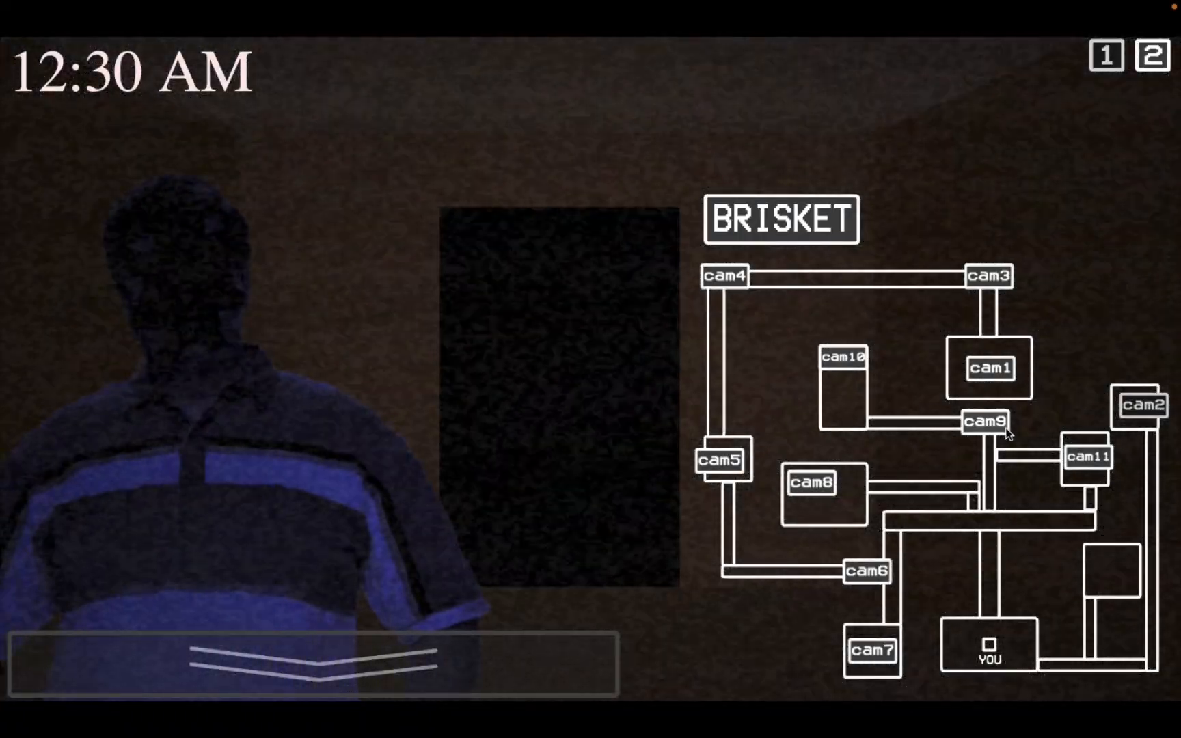
click(986, 423)
click(992, 370)
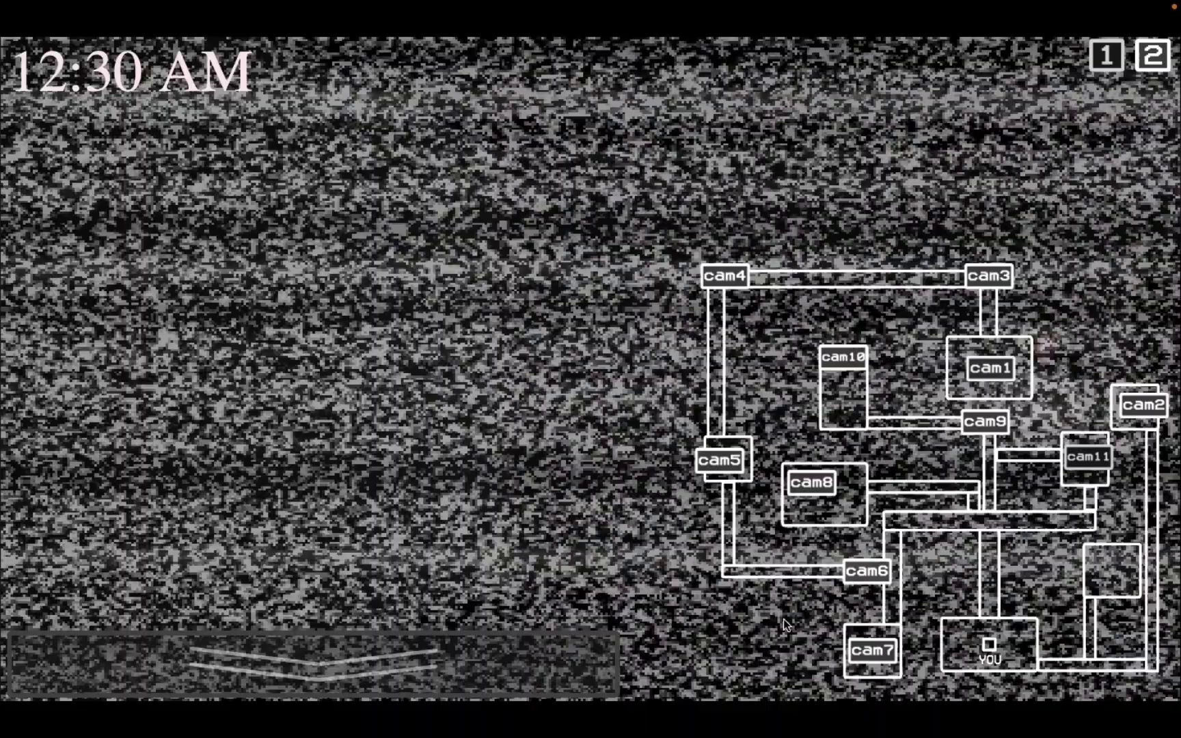
click(587, 651)
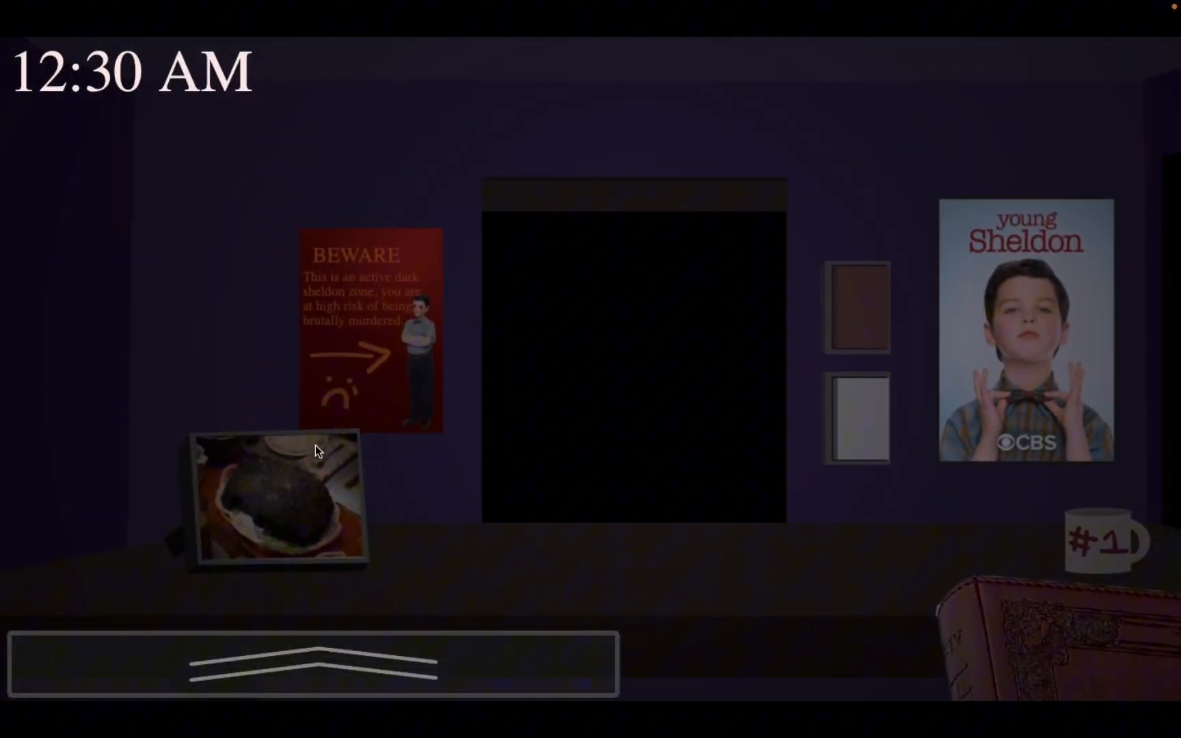
- Briefly hold up the Bible, light the hallway, reopen the door and show the door power/O2 panel
click(1005, 637)
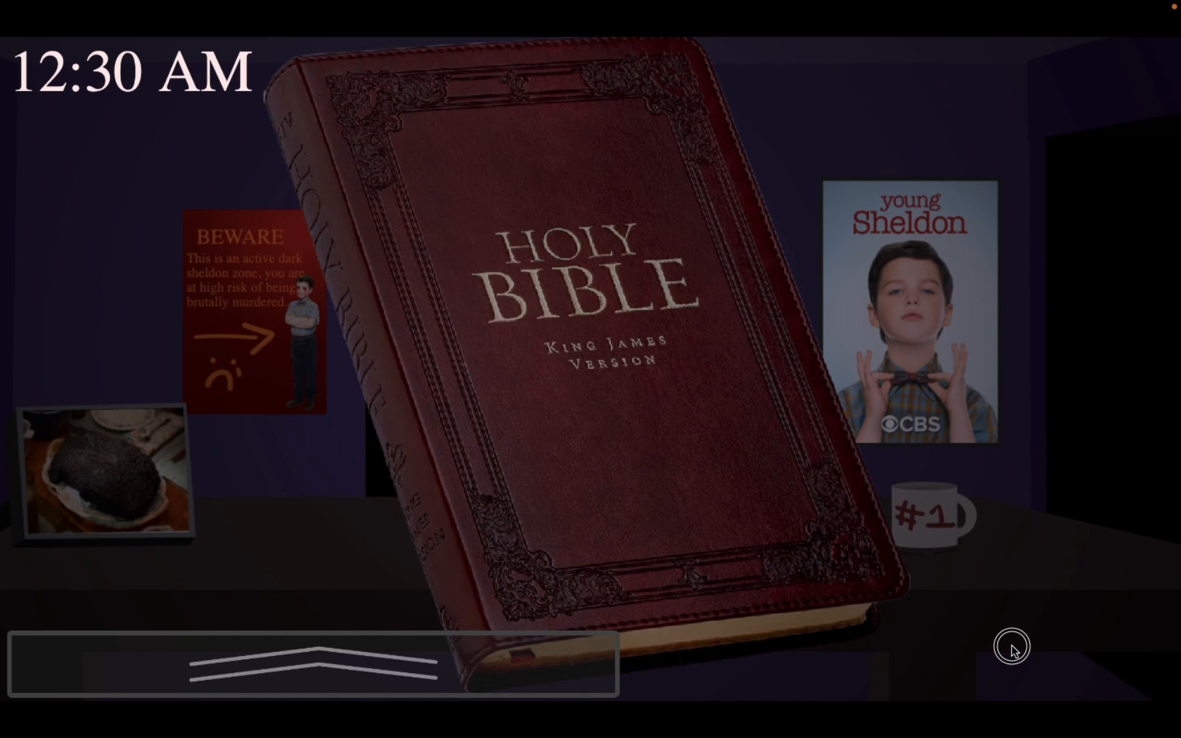
click(1012, 647)
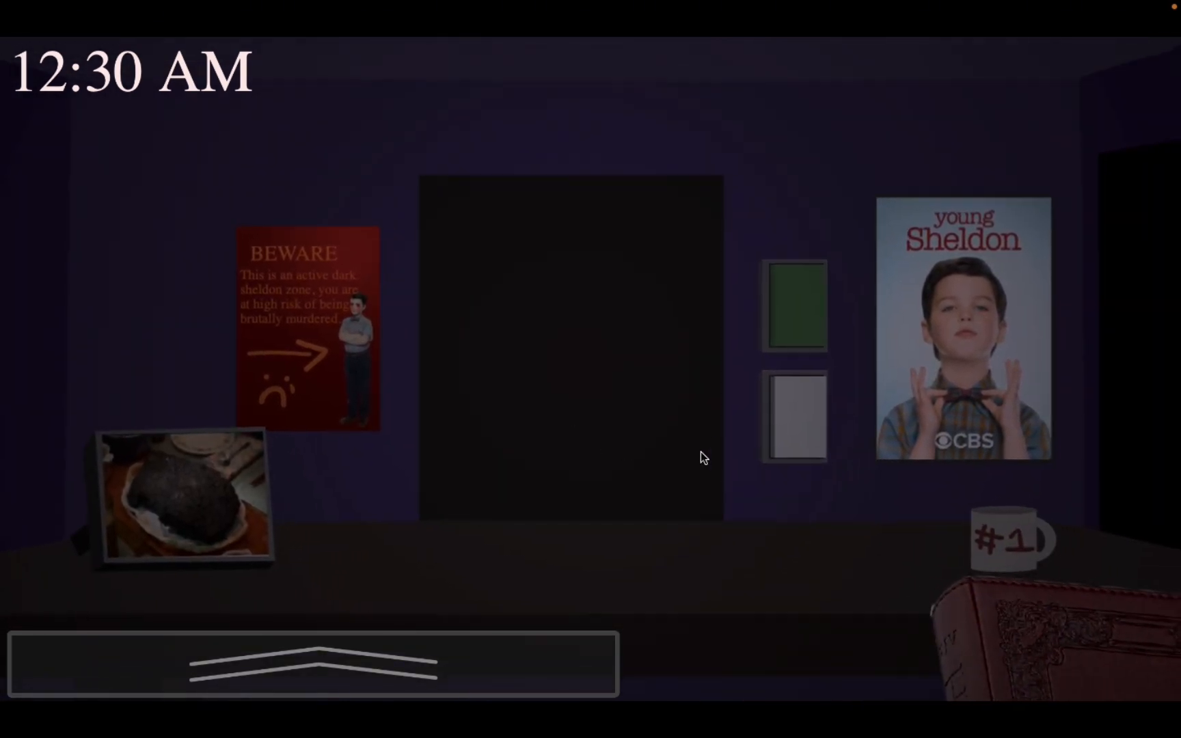
click(771, 443)
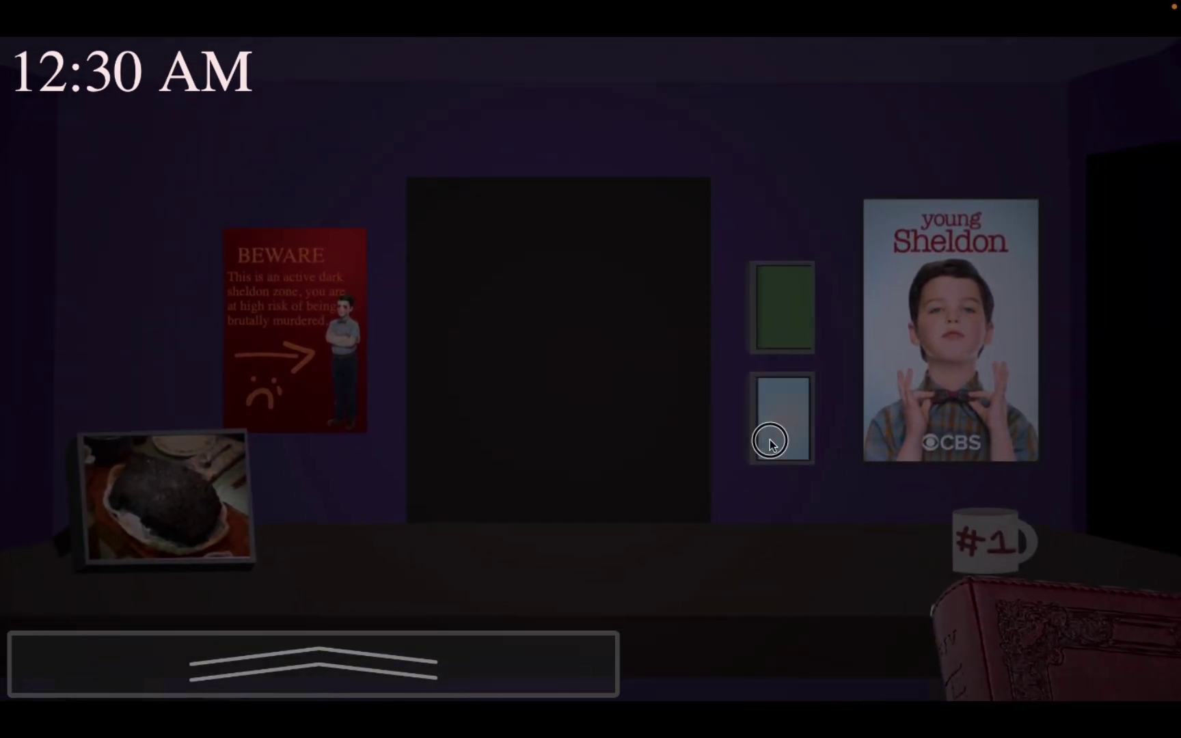
click(792, 346)
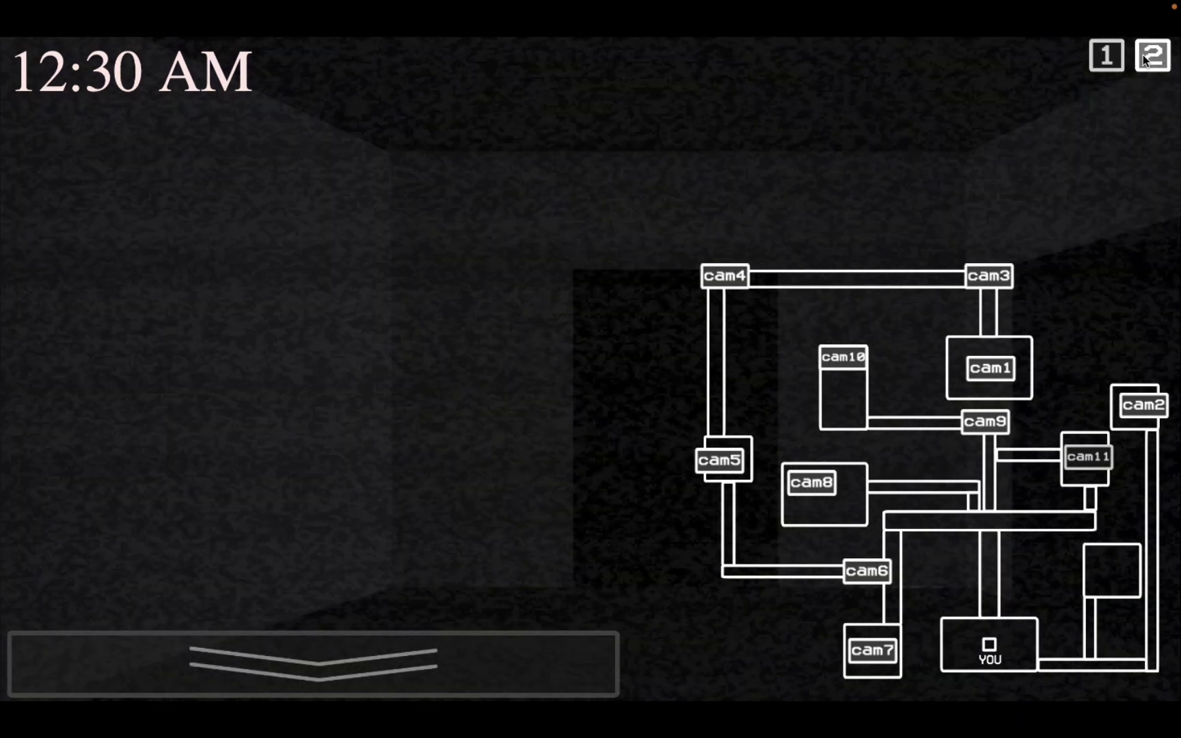
click(1149, 56)
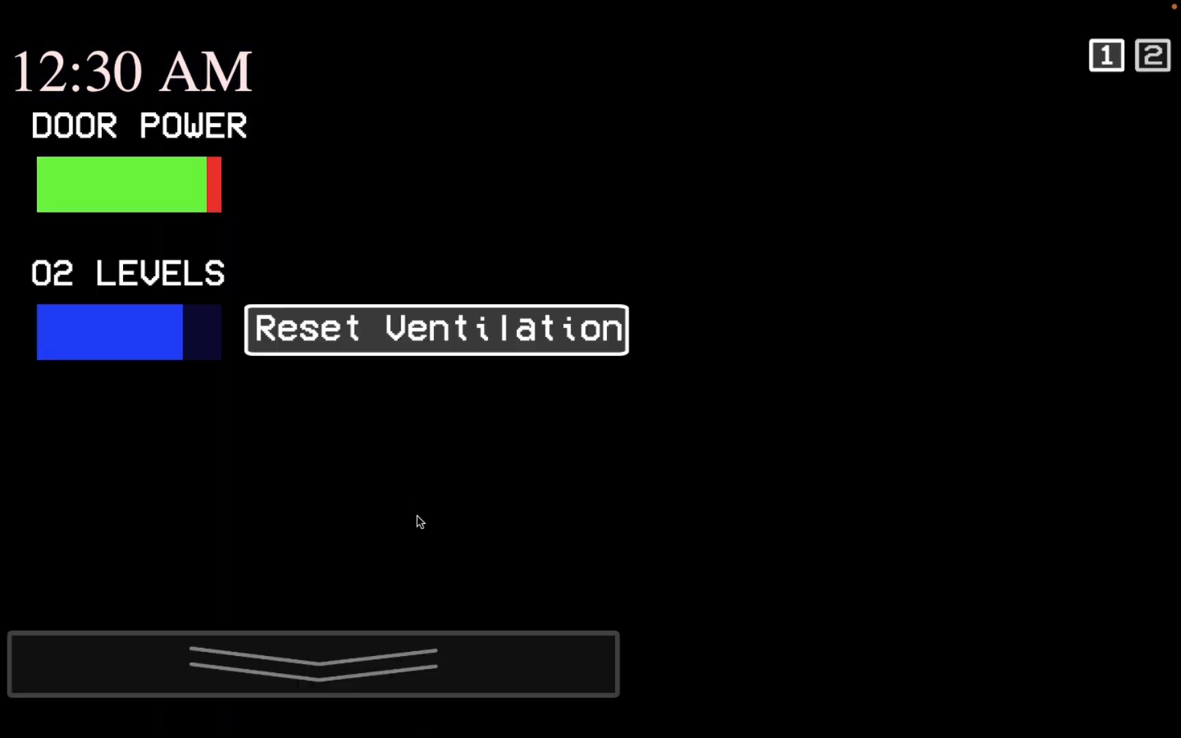
- Return to the camera map and recheck several room and hallway feeds for the figures
click(1106, 57)
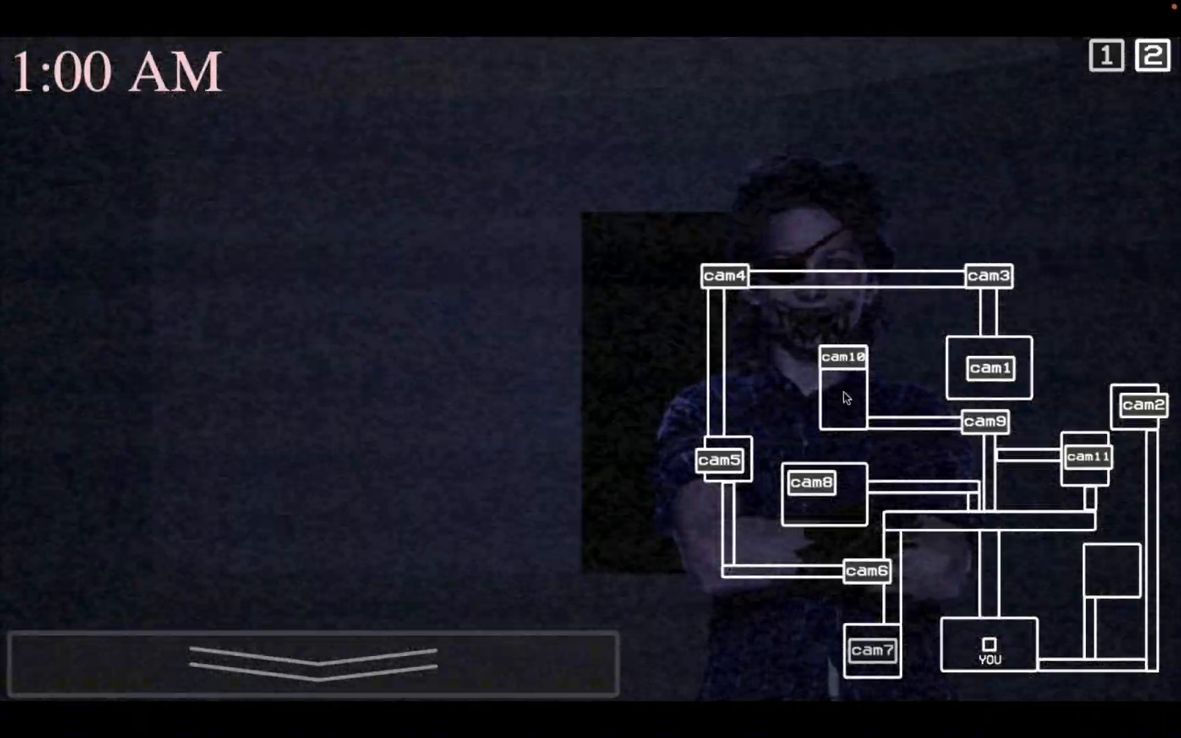
click(990, 368)
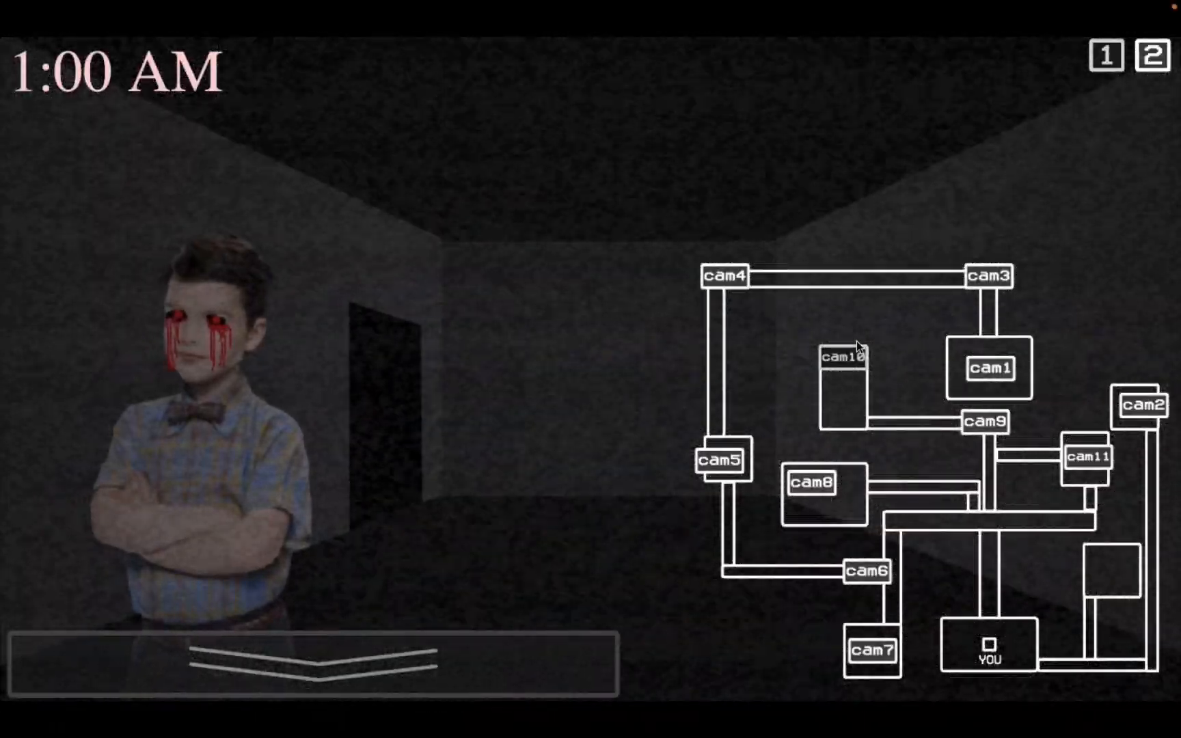
click(977, 377)
click(720, 370)
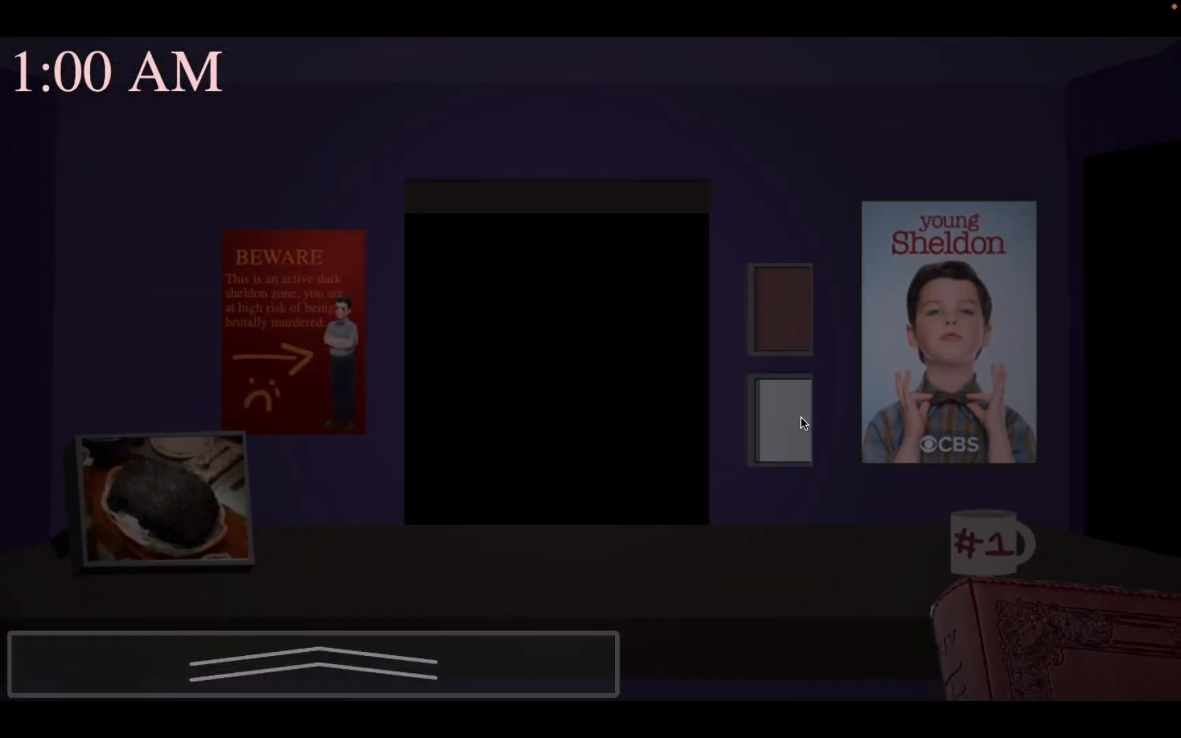
- Raise and lower the Holy Bible in the office, then bring the monitor back up
click(1015, 636)
click(981, 672)
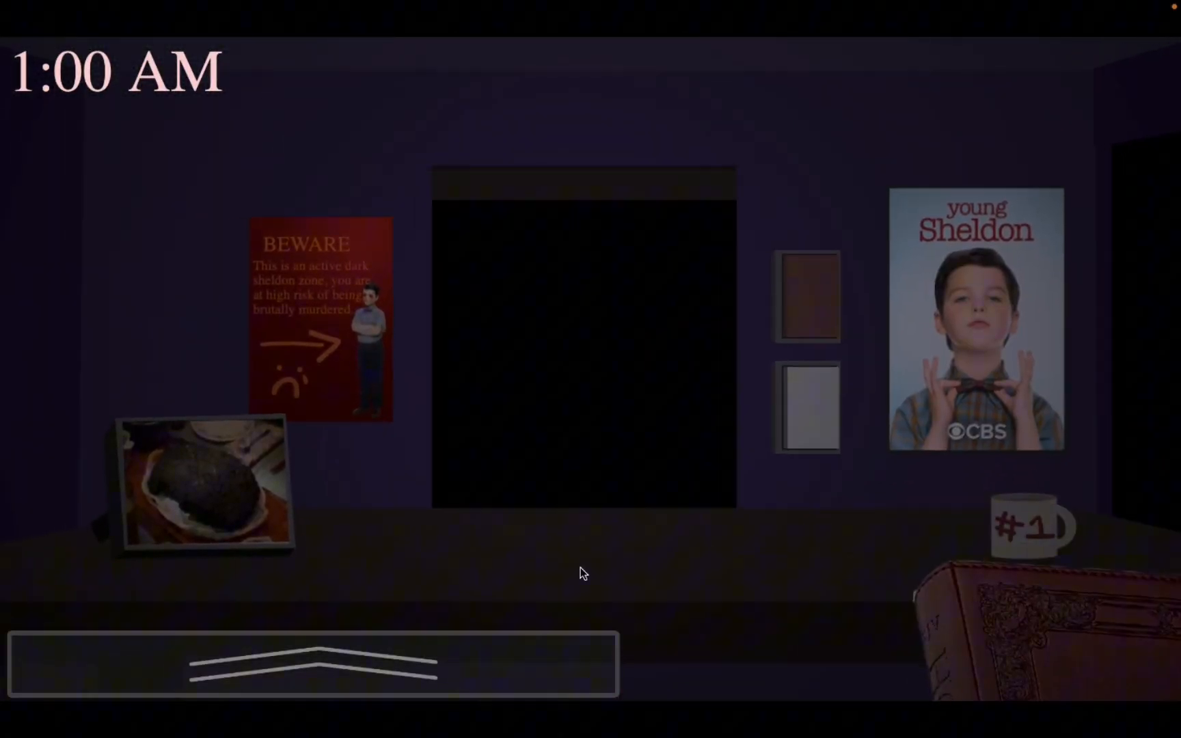
click(443, 644)
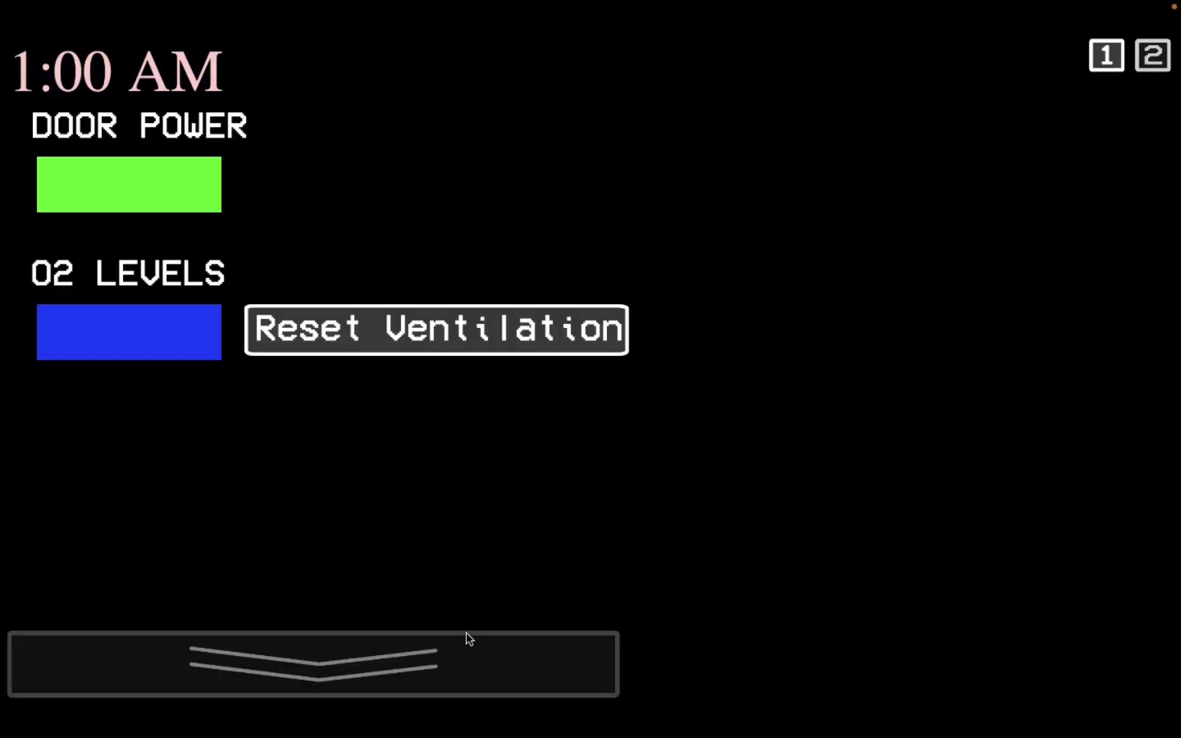
- Lower the monitor and repeatedly flash the hallway light beyond the office door
click(466, 646)
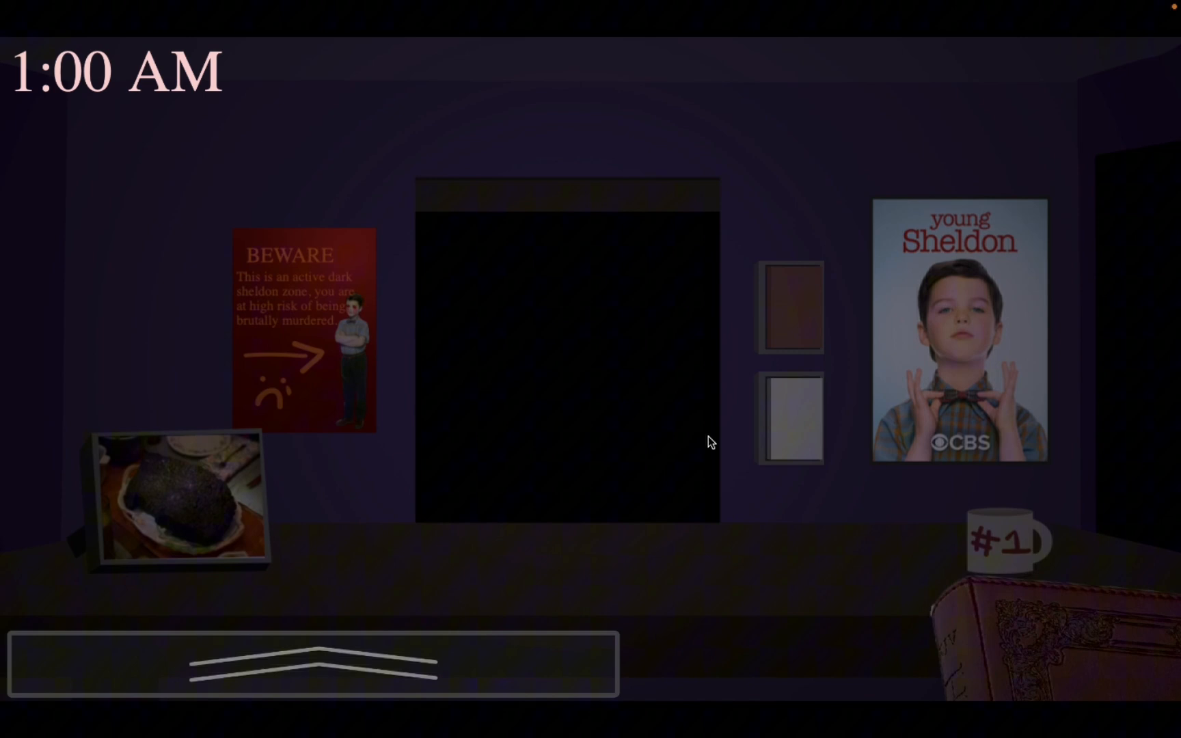
click(779, 434)
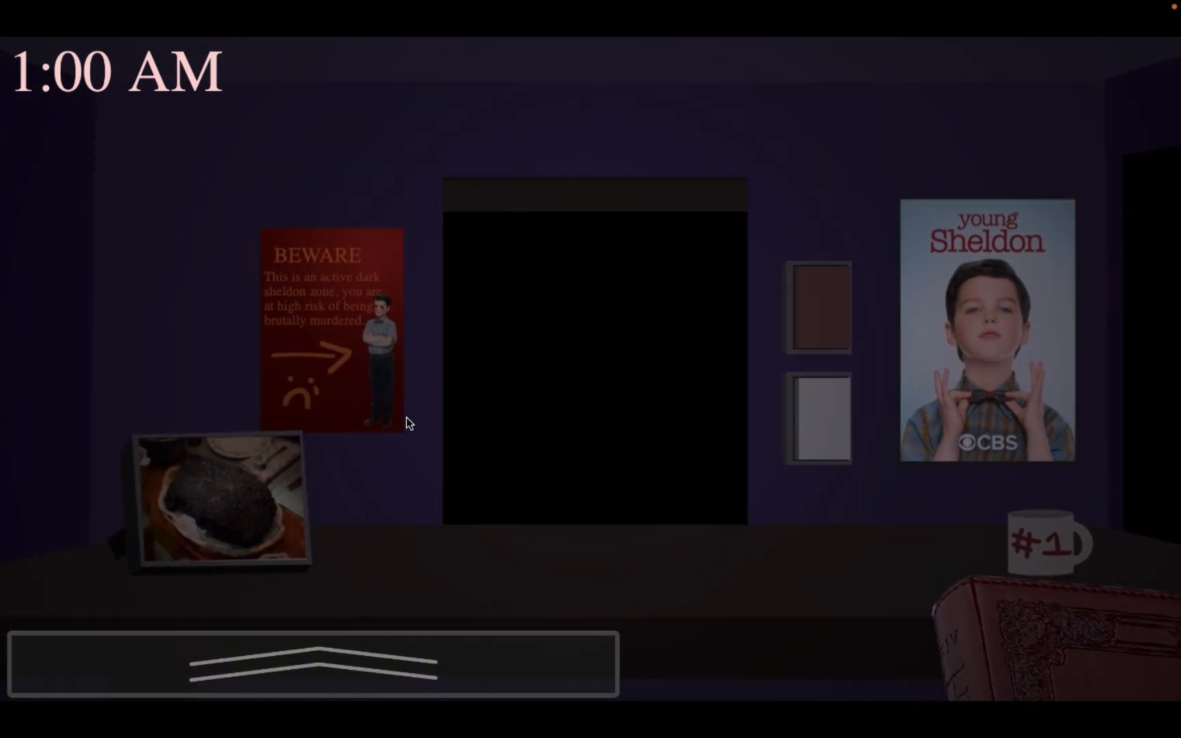
click(787, 425)
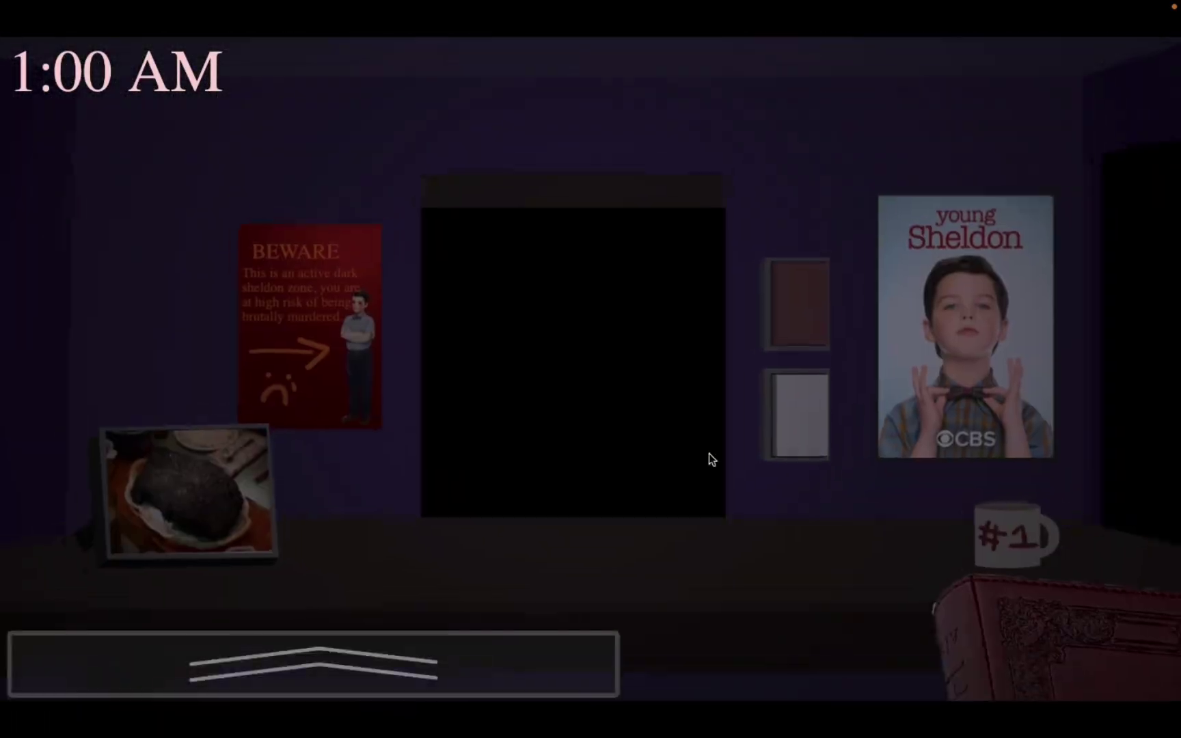
click(775, 416)
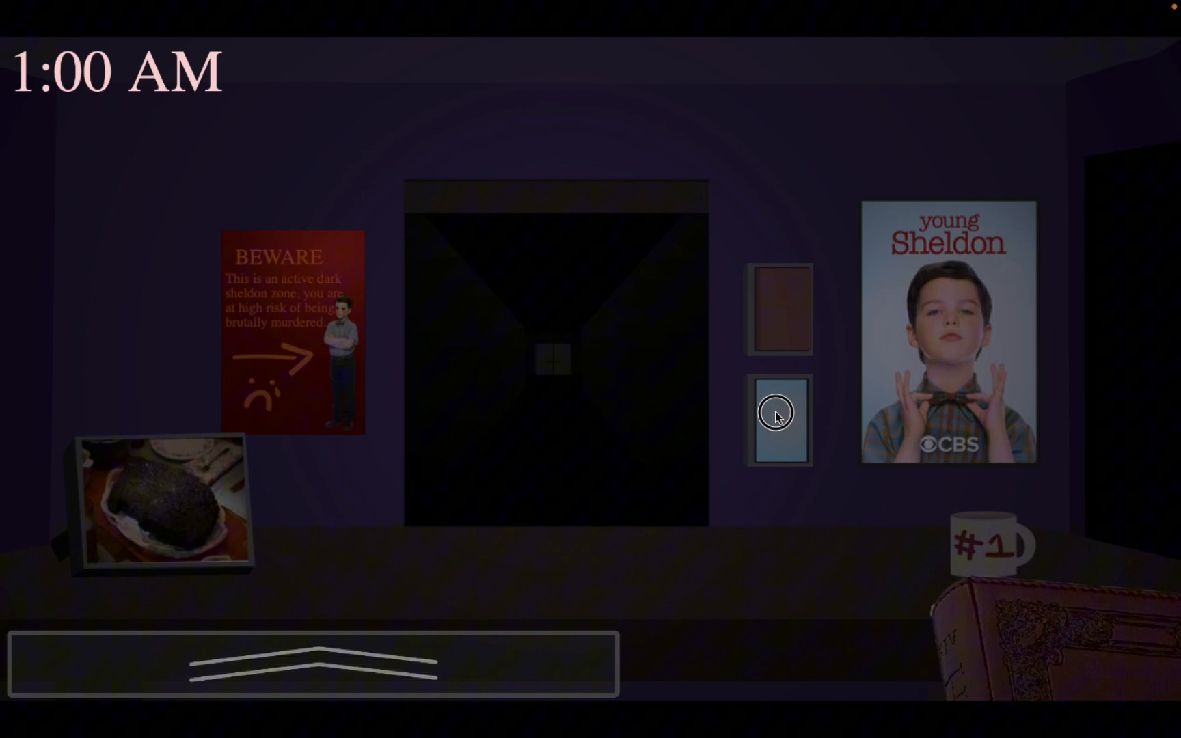
click(774, 412)
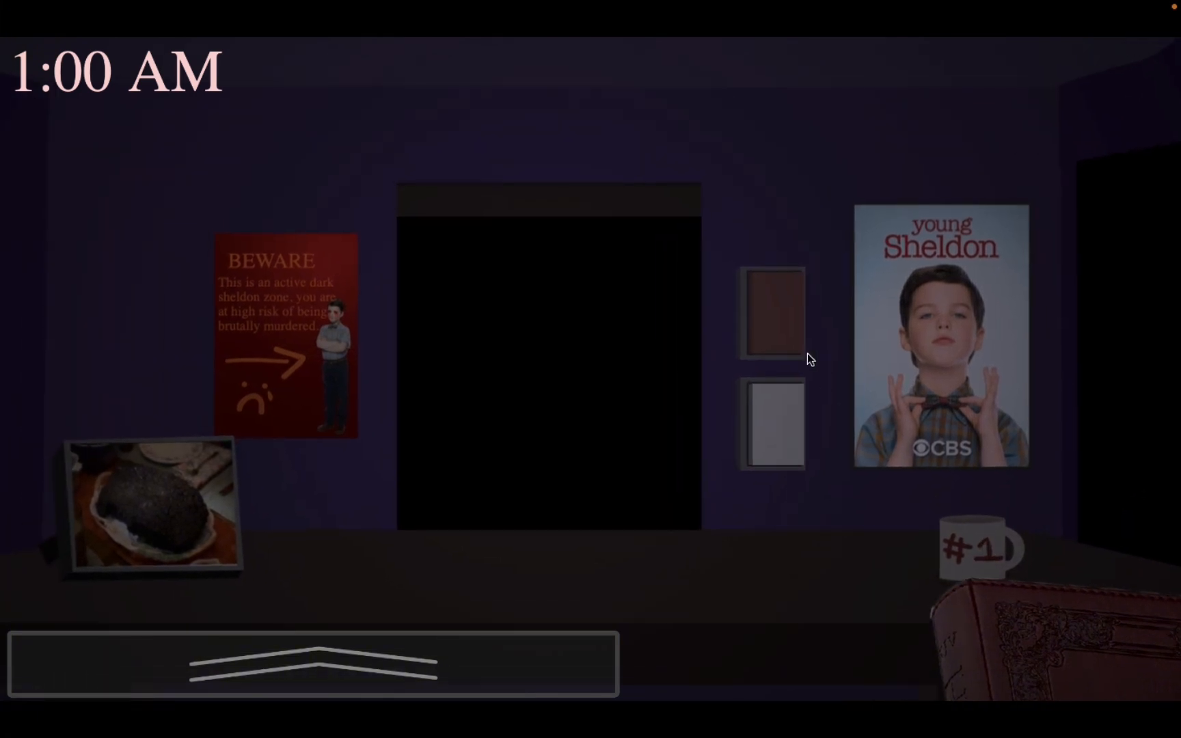
click(762, 456)
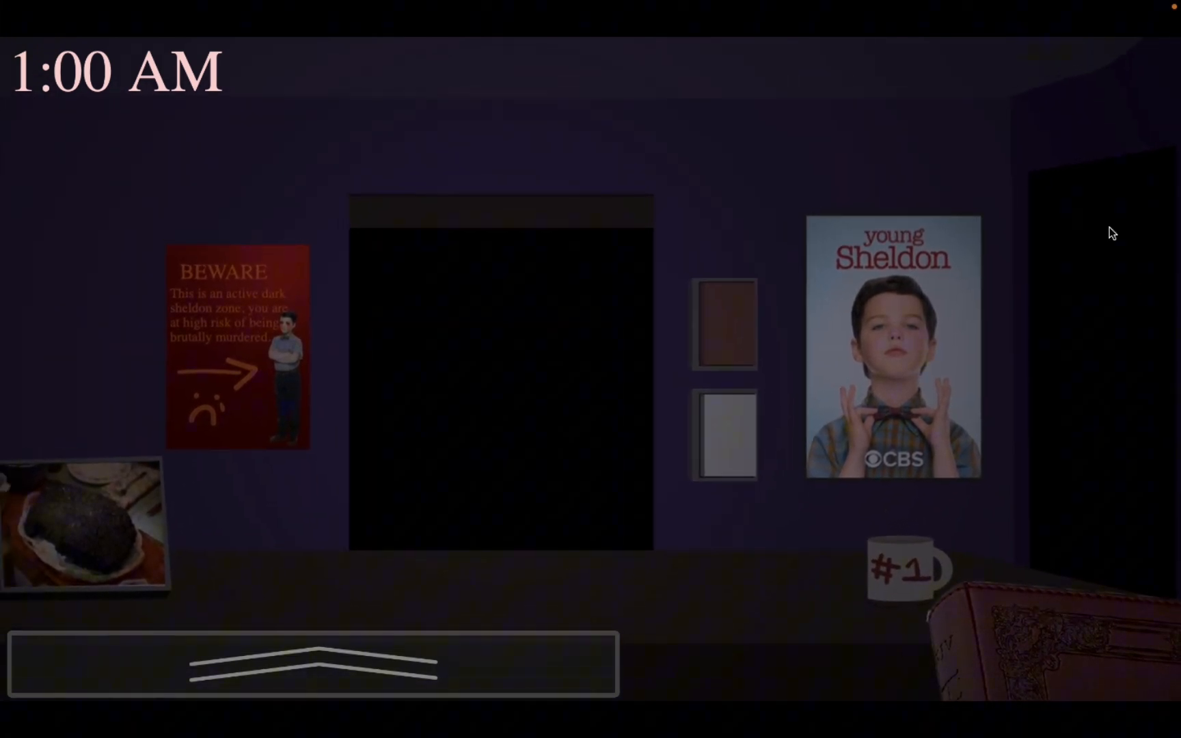
click(762, 410)
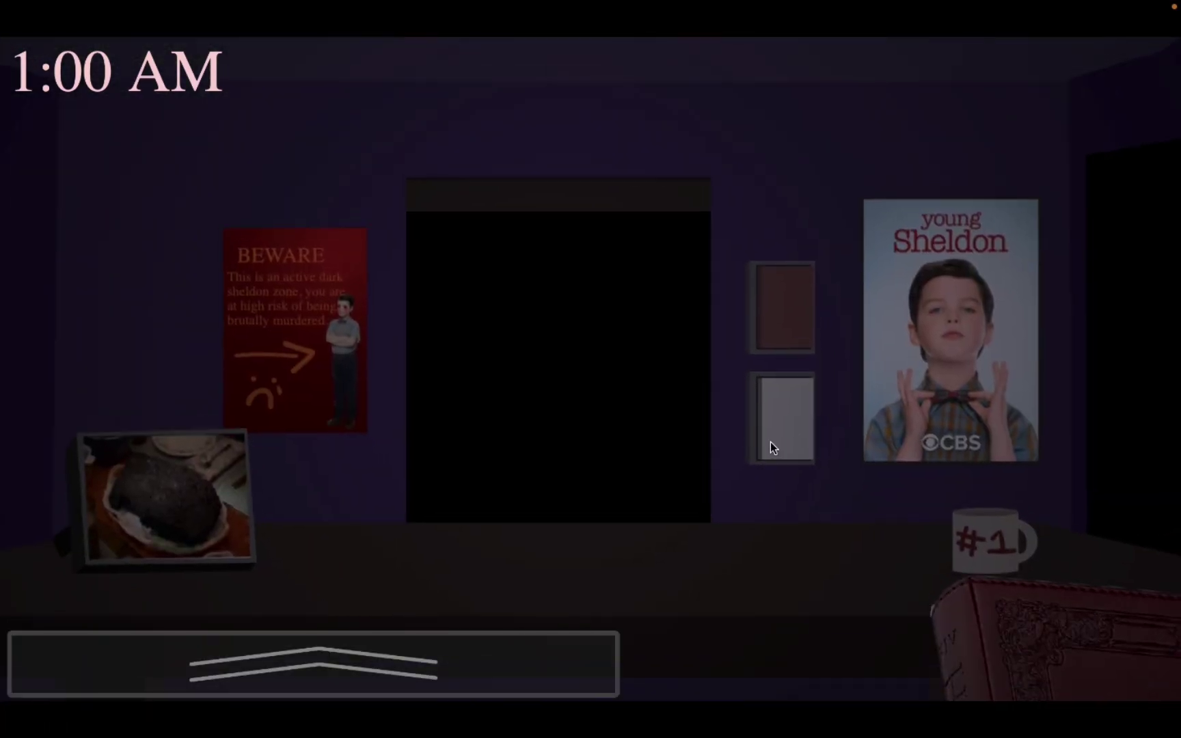
- Toggle the office door shut, open and shut again, then view the vending-machine room on camera
click(782, 310)
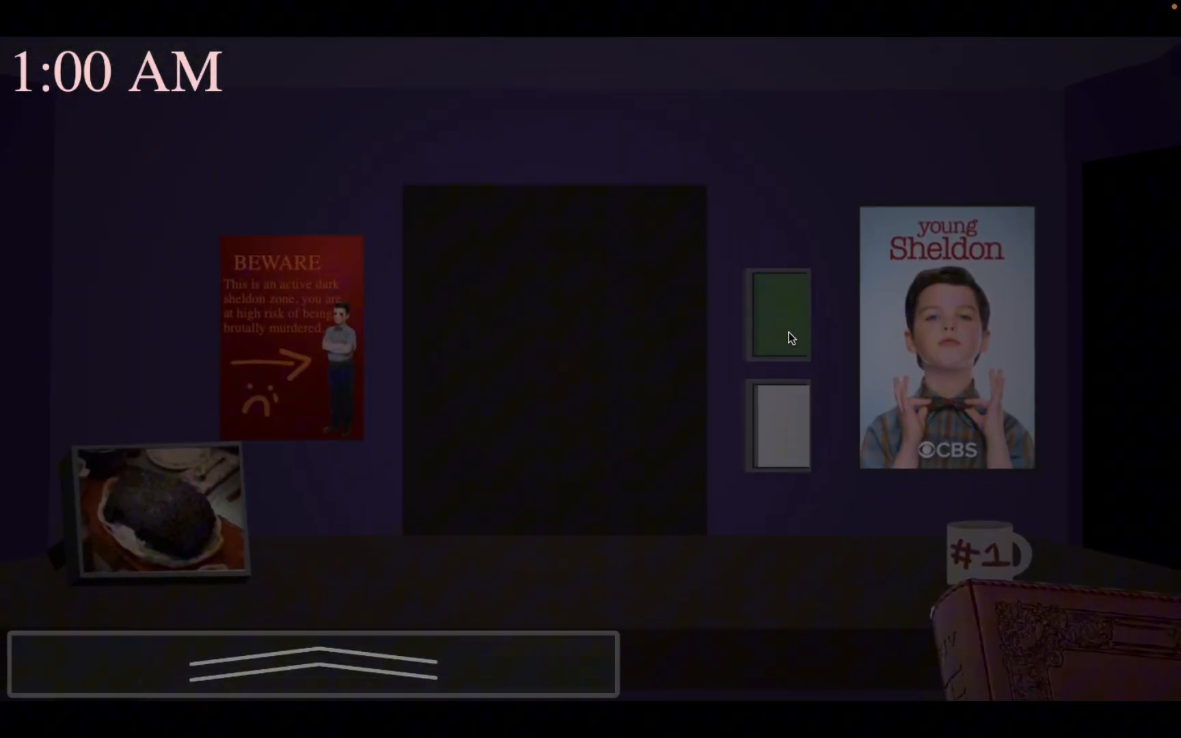
click(773, 349)
click(778, 392)
click(783, 336)
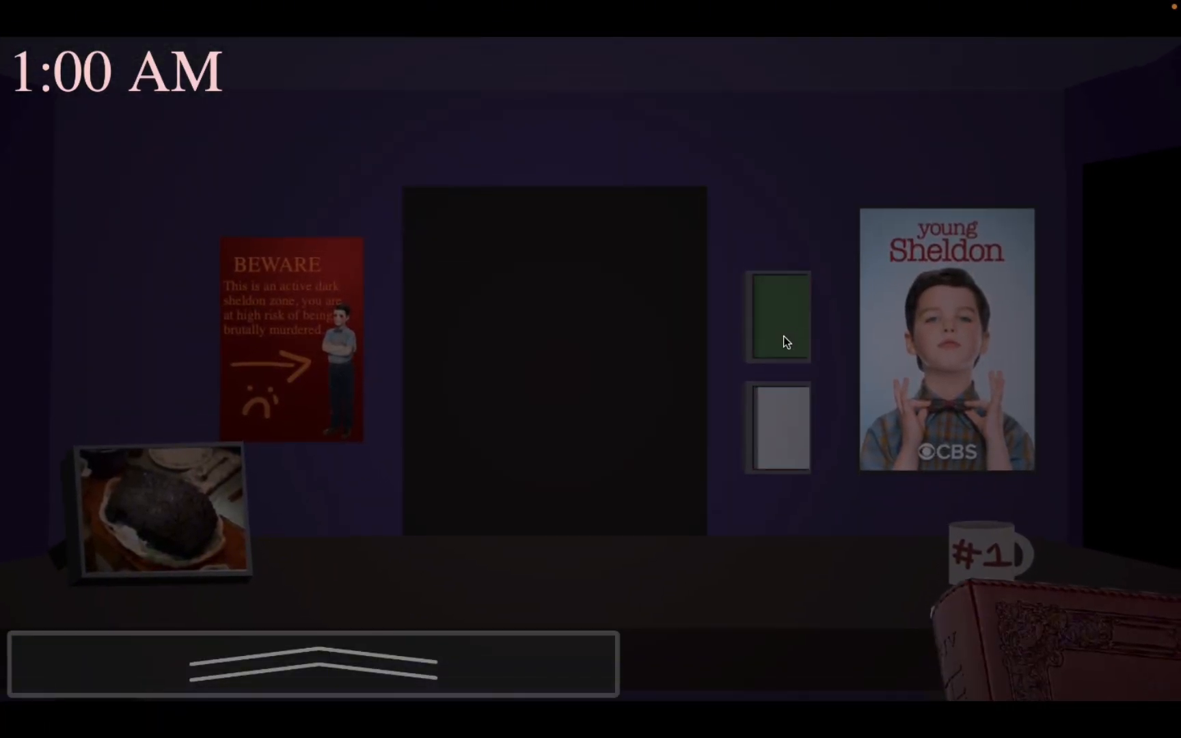
click(719, 460)
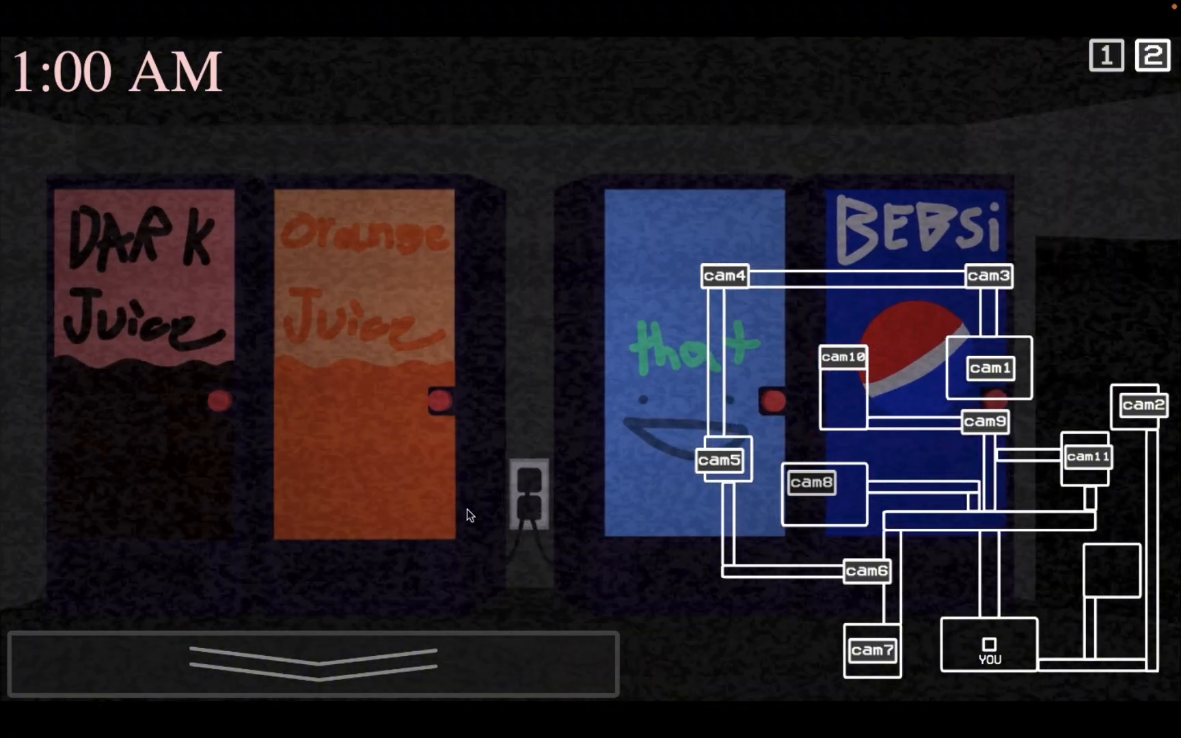
- Put the monitor away, close the office door, then raise the cameras onto another room showing the ghost girl
click(378, 660)
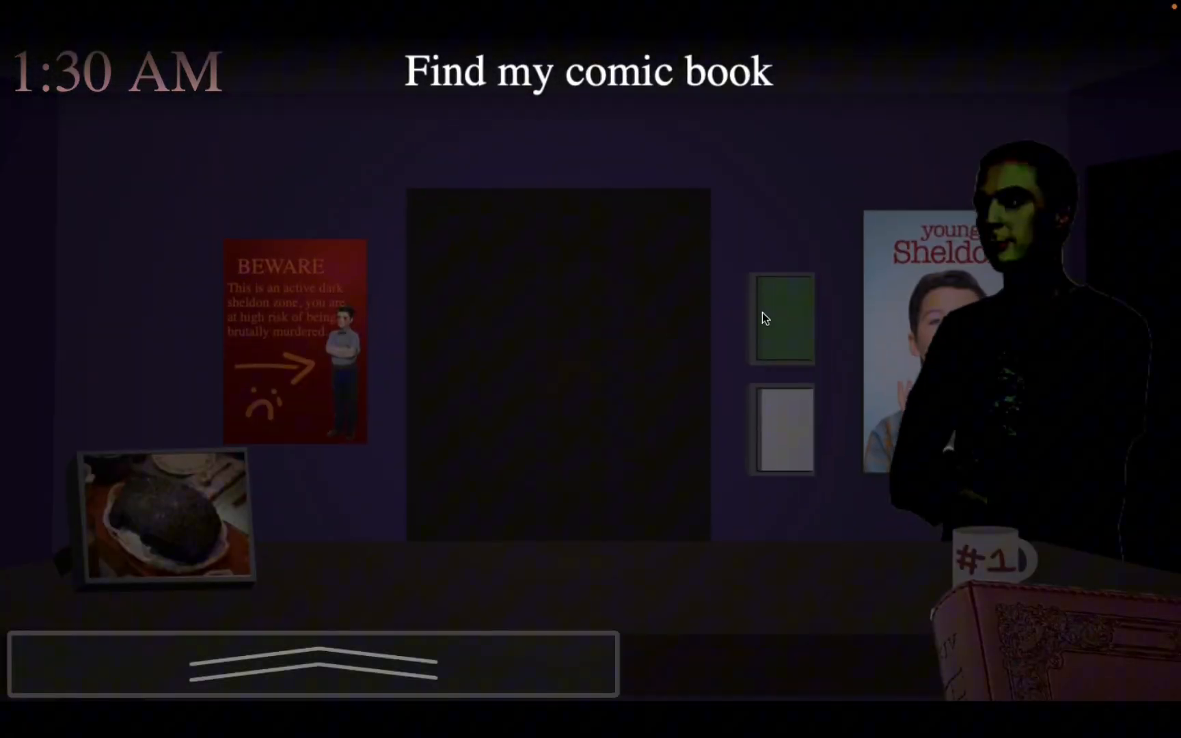
click(783, 314)
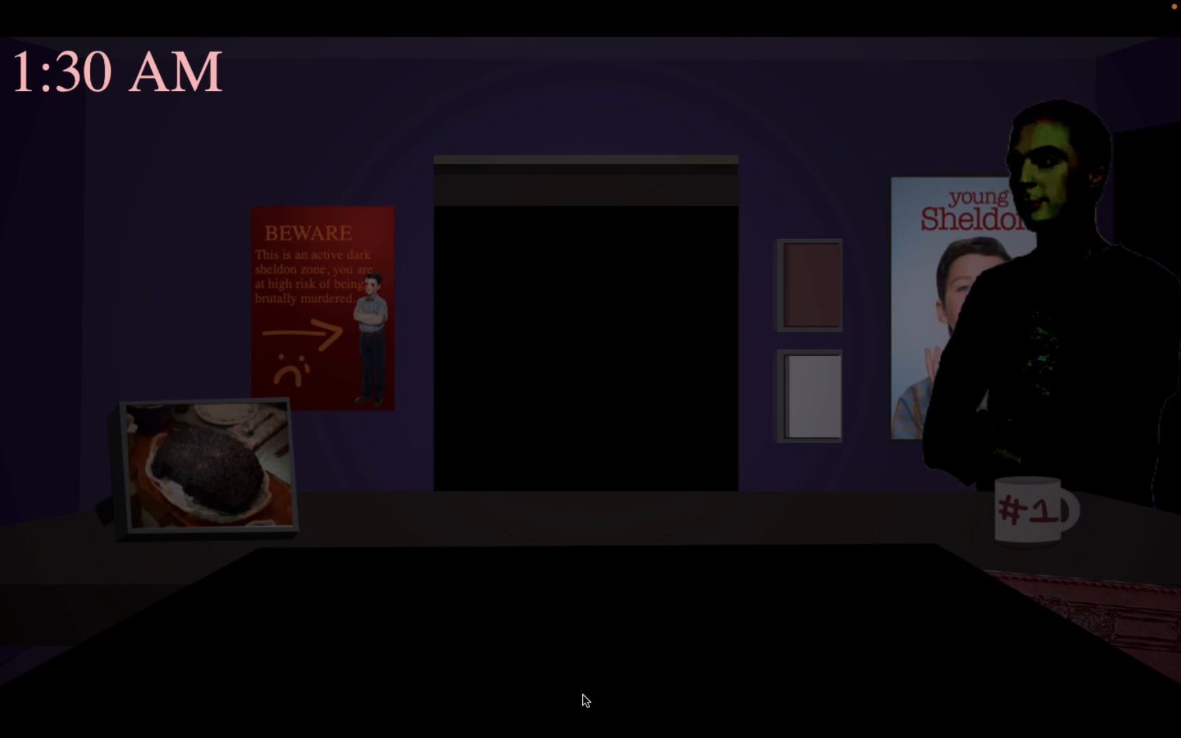
click(582, 683)
mouse_move(313, 663)
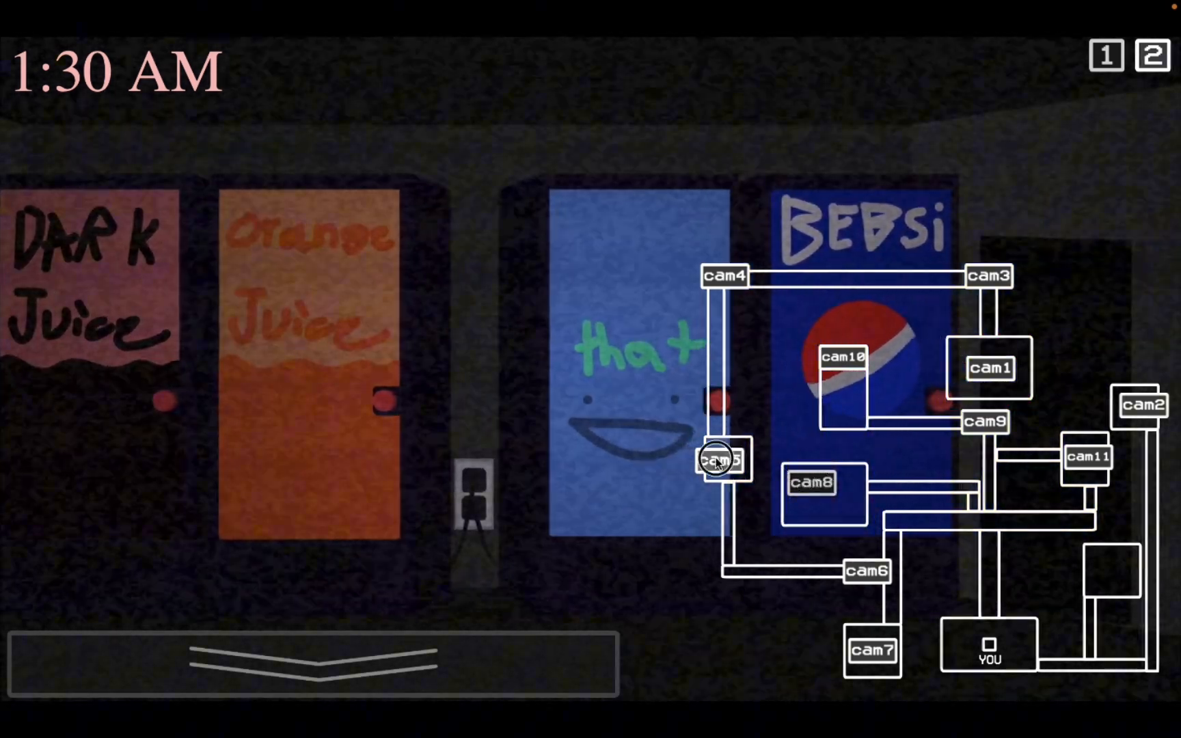
click(718, 461)
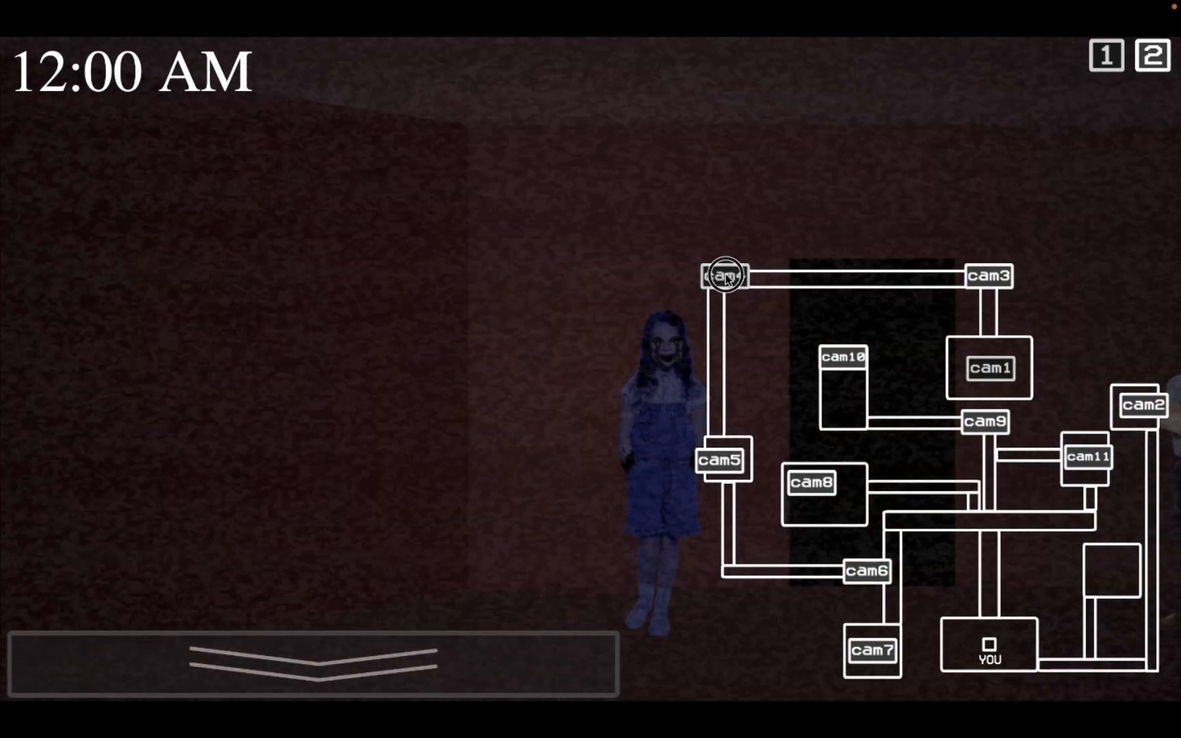
- Check several camera feeds including the ghost girl's room and the striped-shirt man, then lower the monitor
click(725, 273)
click(989, 275)
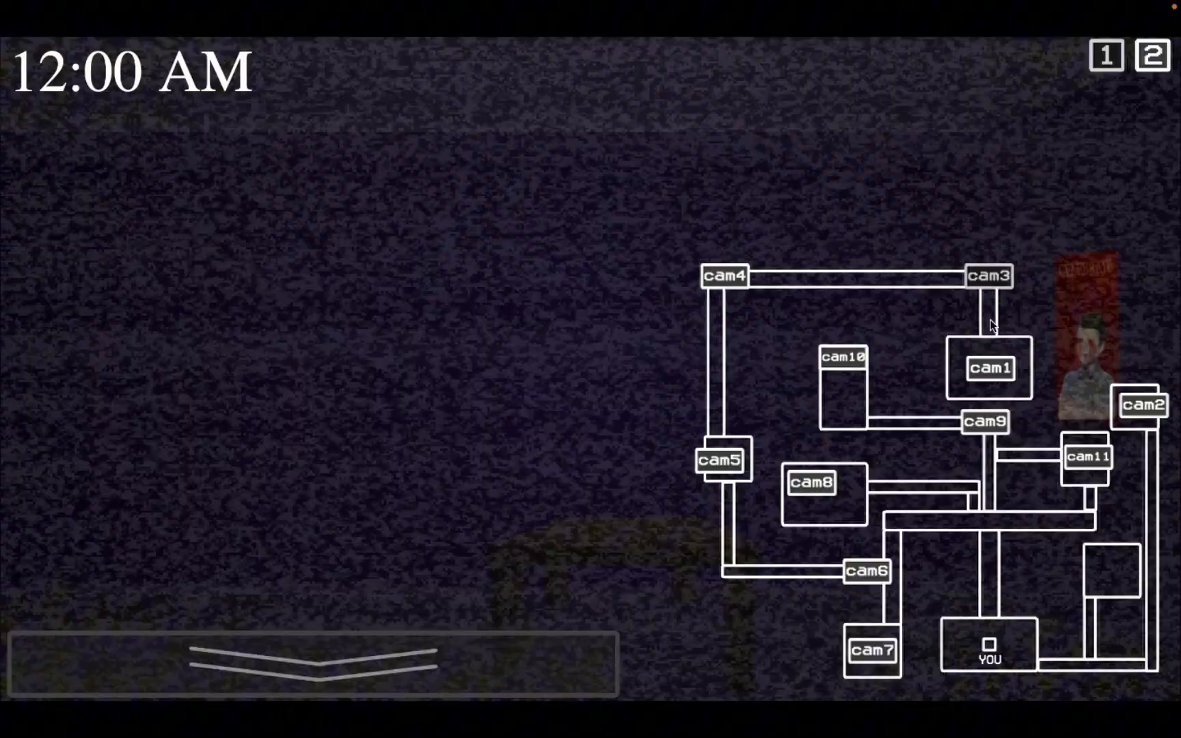
click(991, 368)
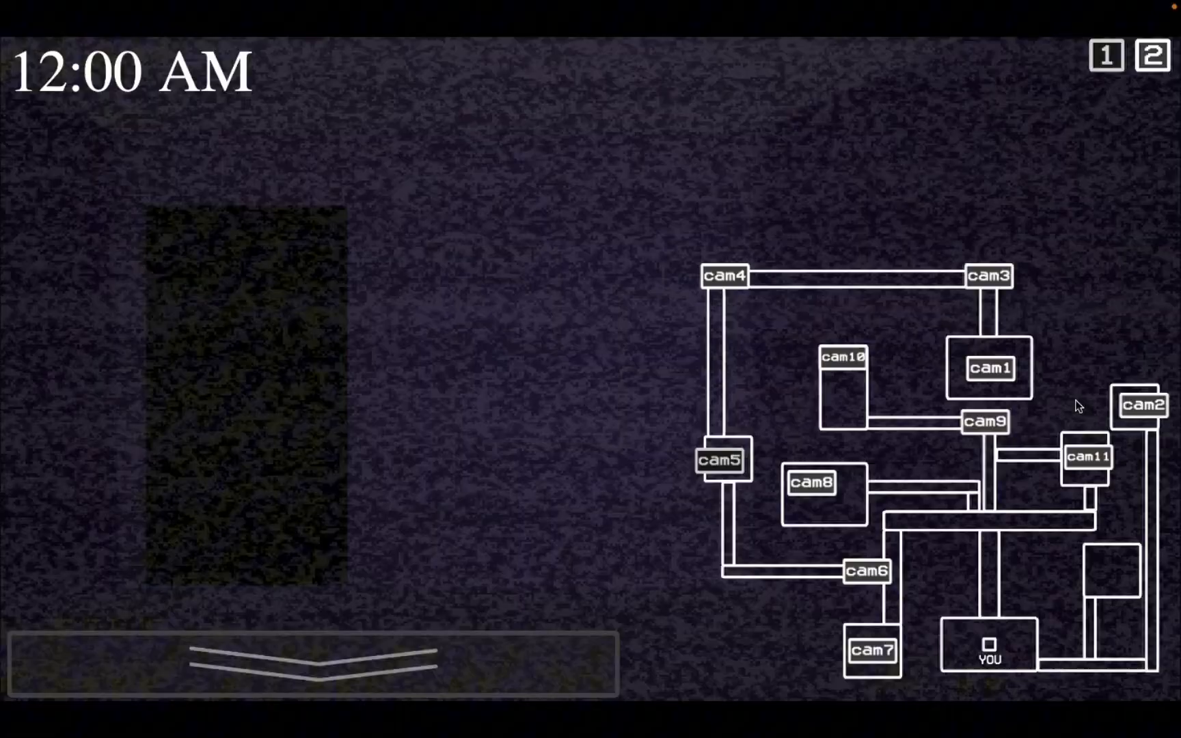
click(1126, 412)
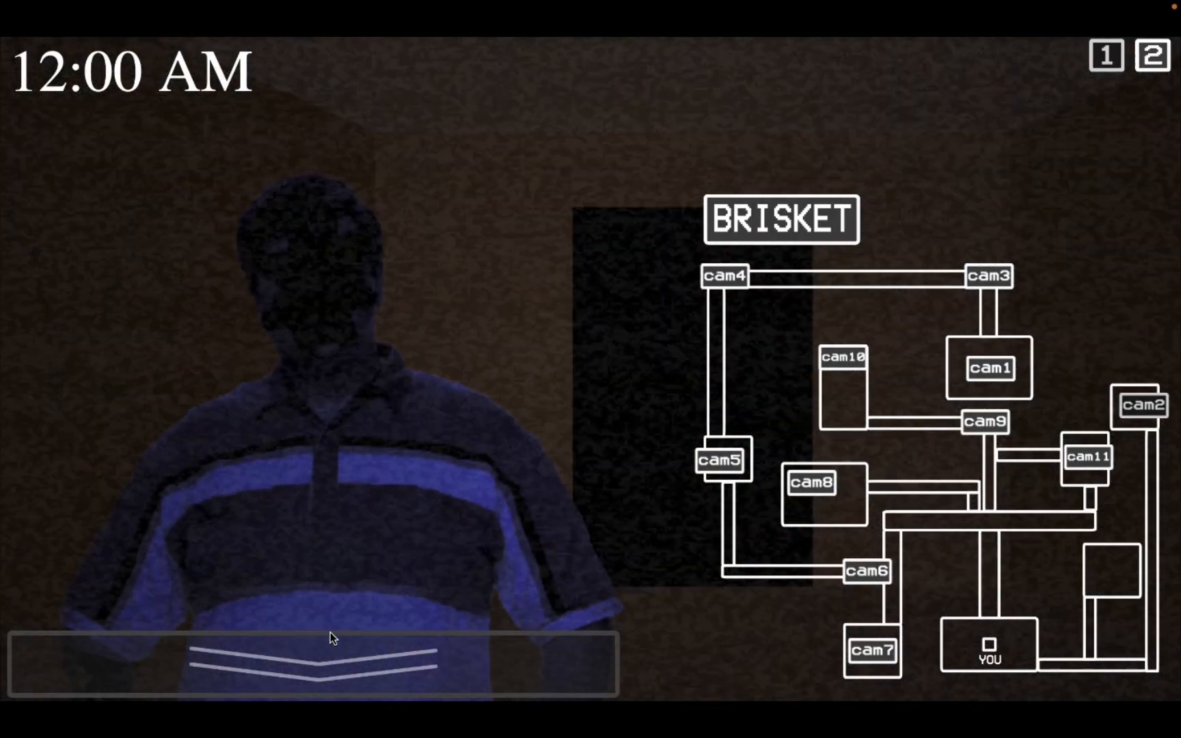
click(330, 633)
- Light the hallway, raise and lower the Bible to ward off the visitor, and flick the monitor and hallway light
click(729, 429)
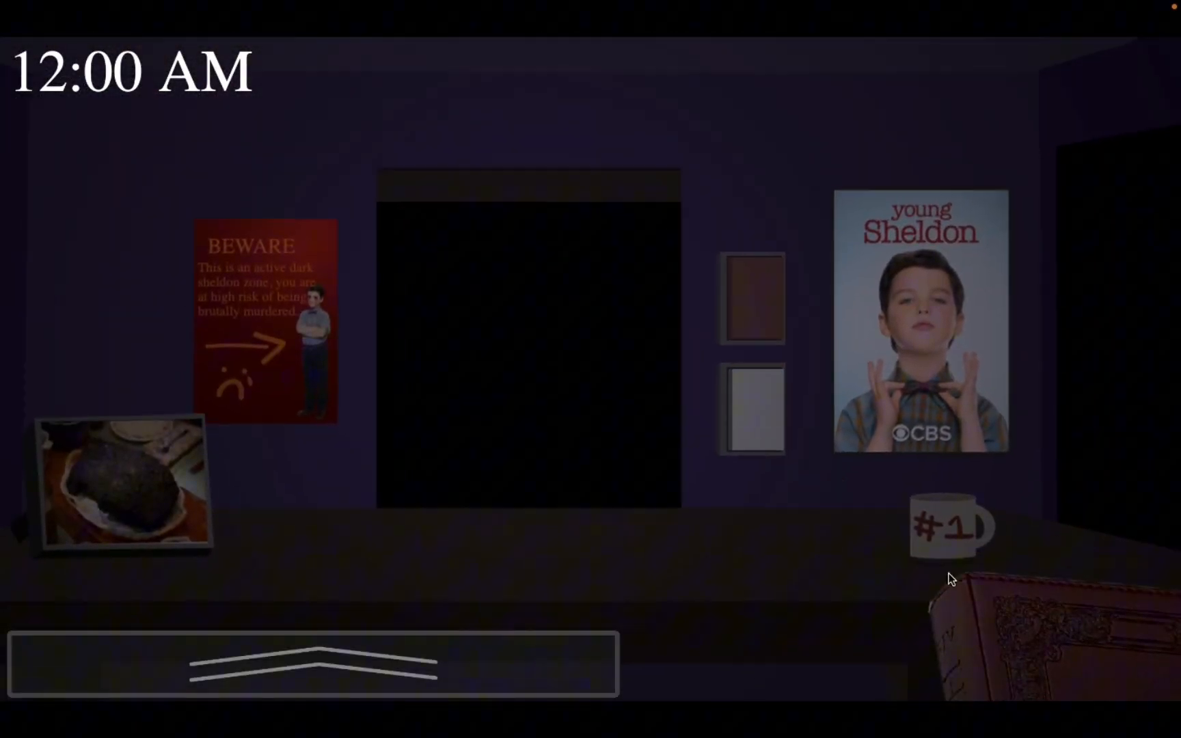
click(1014, 636)
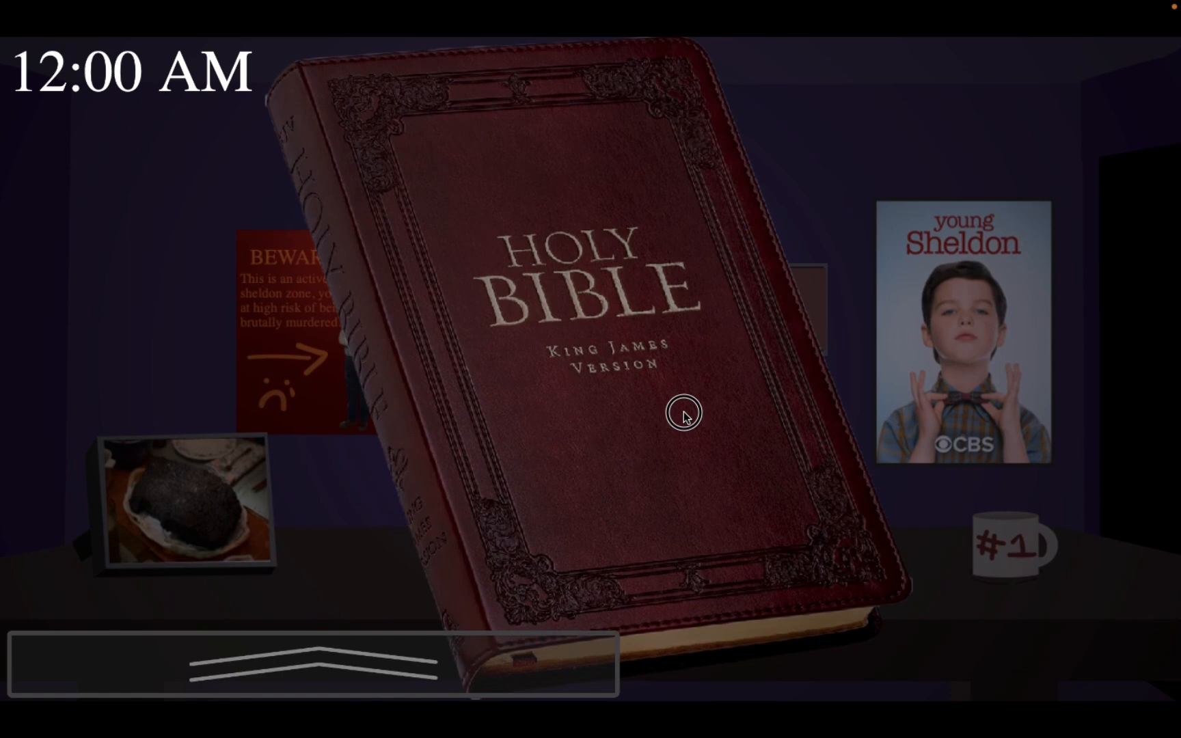
click(668, 431)
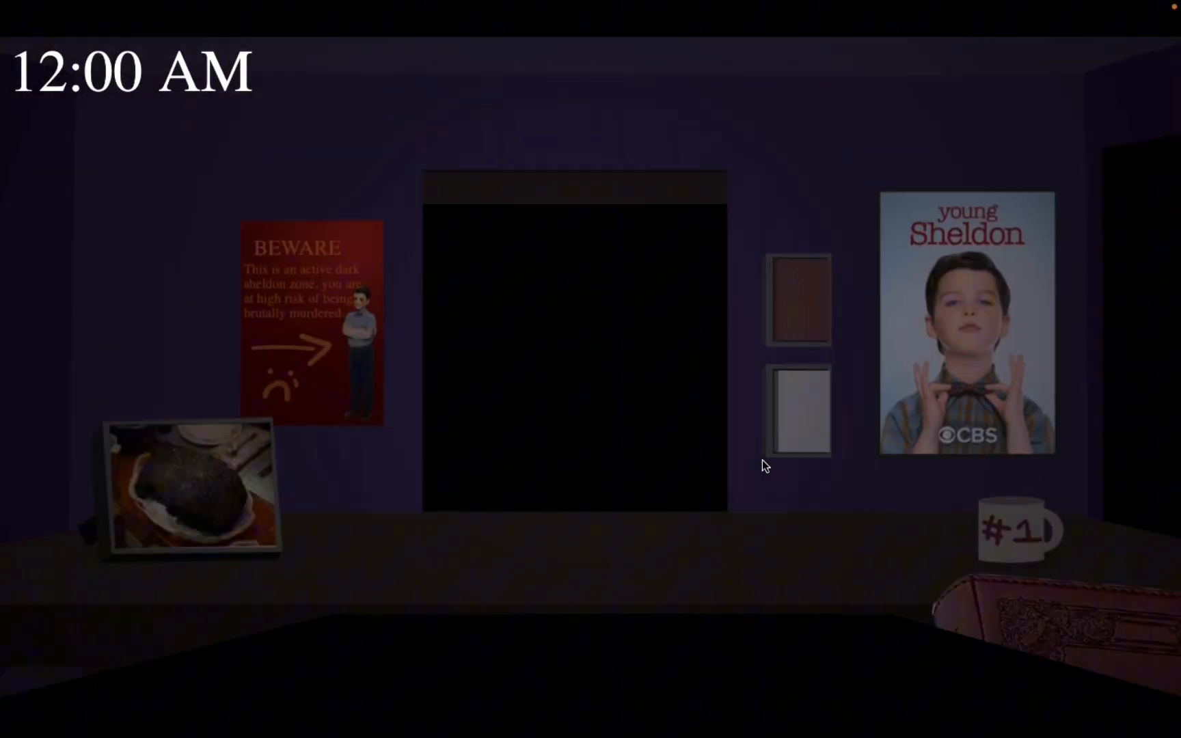
click(314, 660)
click(491, 665)
click(472, 682)
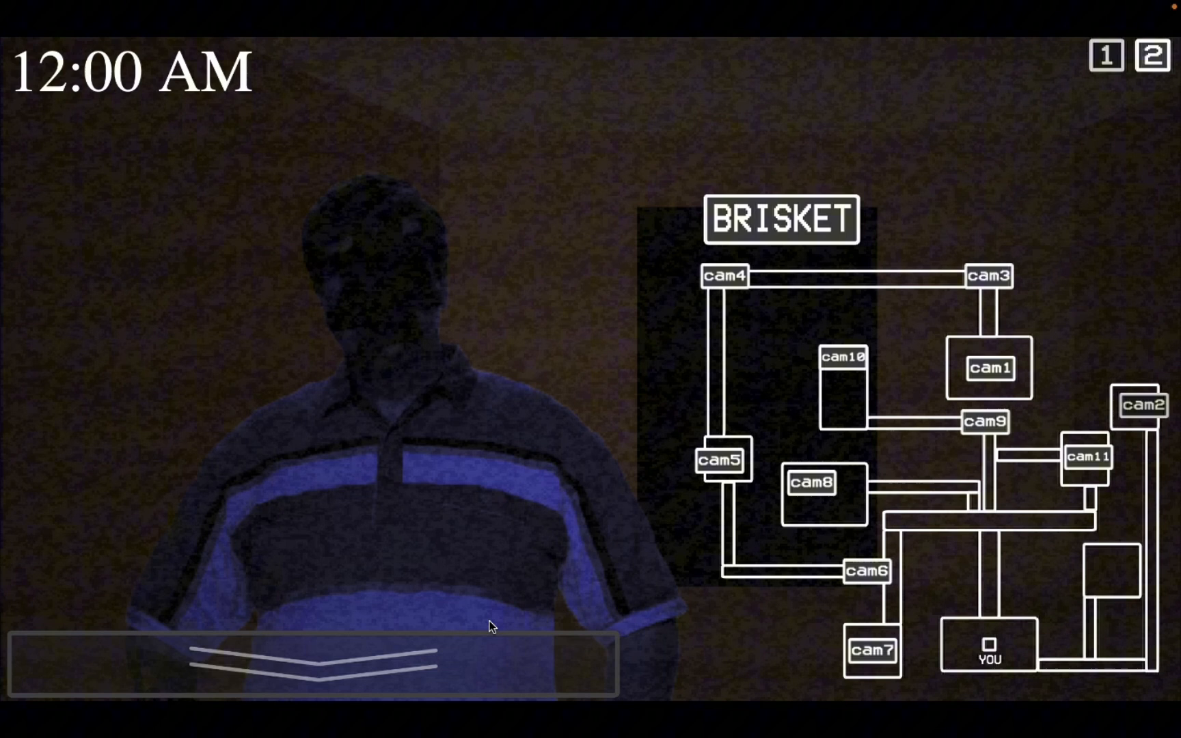
click(489, 636)
click(791, 383)
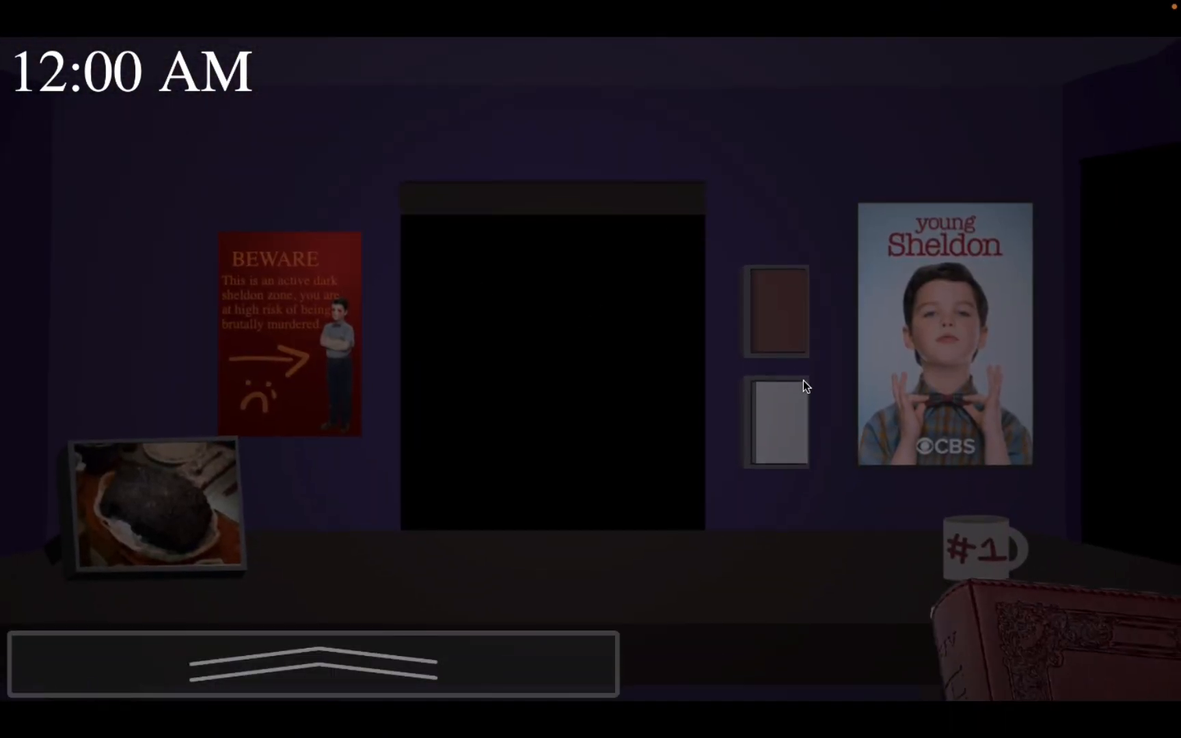
click(770, 415)
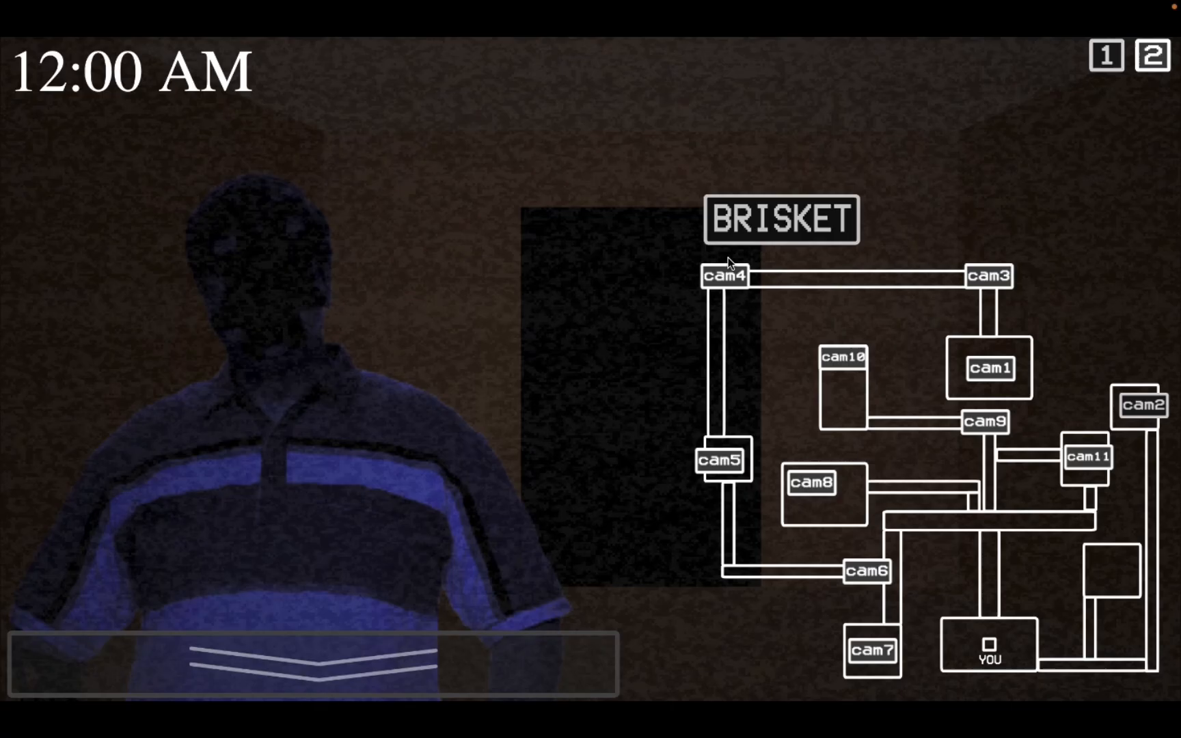
- Switch cameras, check the door power and oxygen panel, return to the map and reset the monitor
click(725, 276)
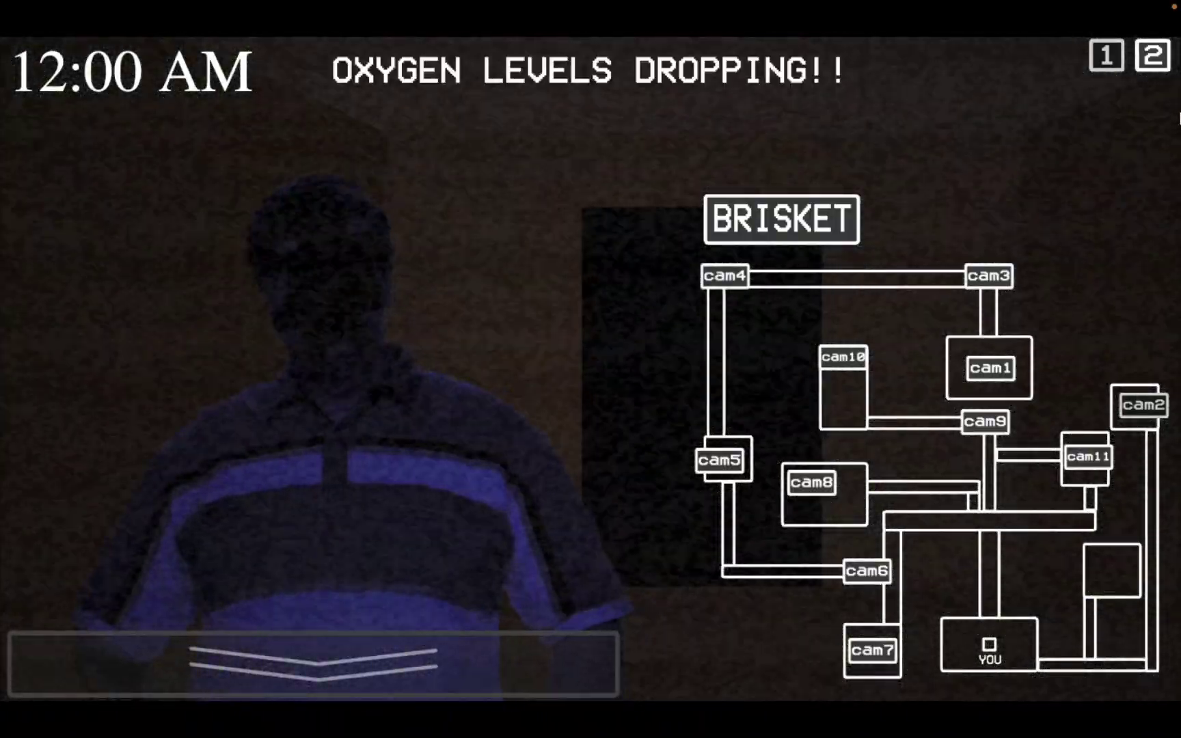
click(1152, 56)
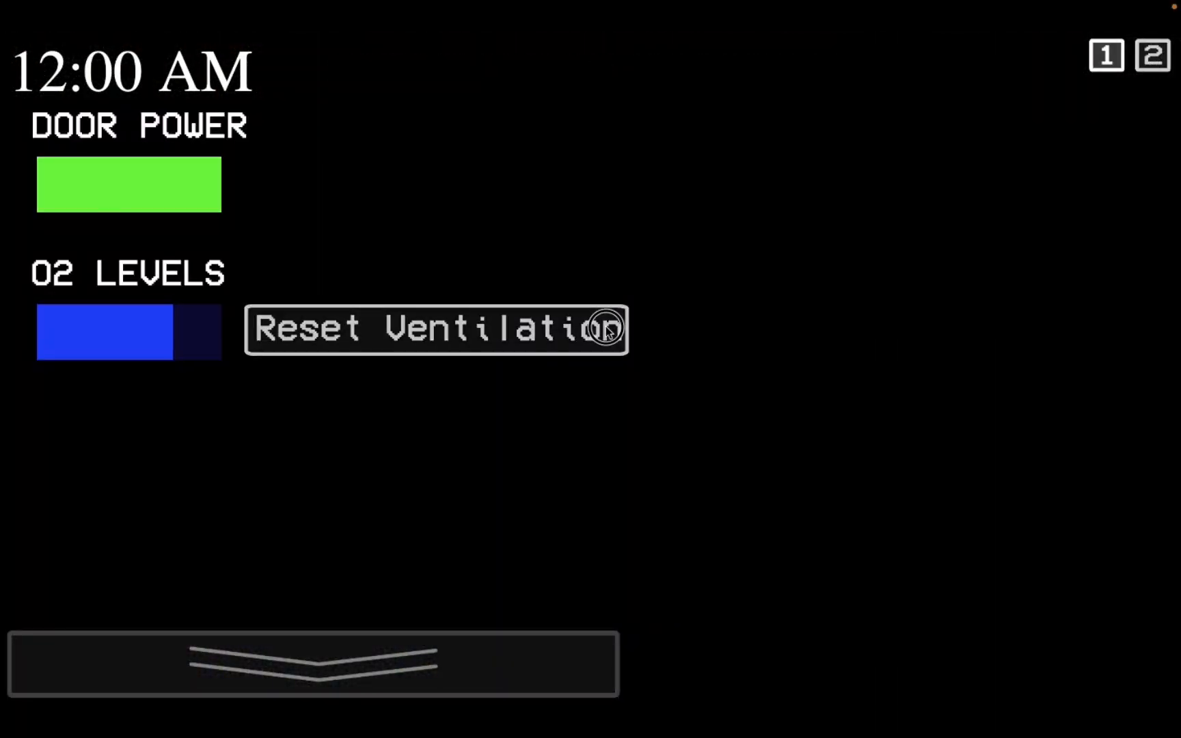
click(1106, 57)
click(314, 662)
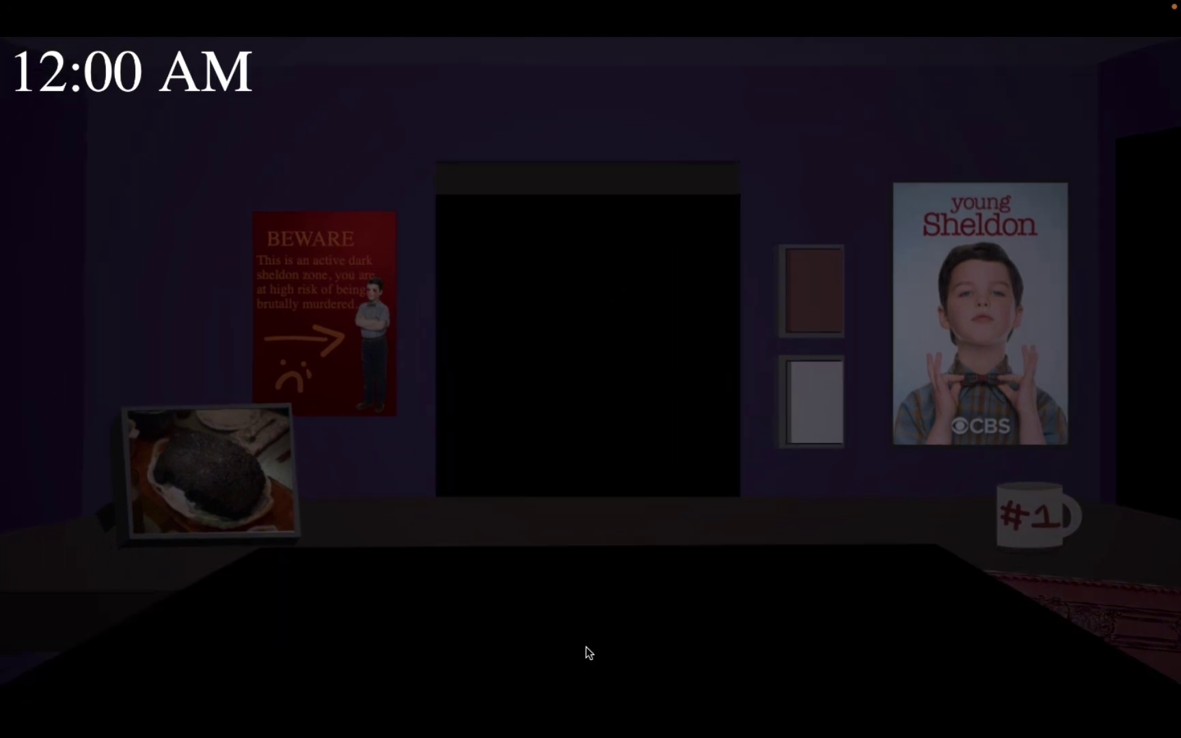
click(589, 652)
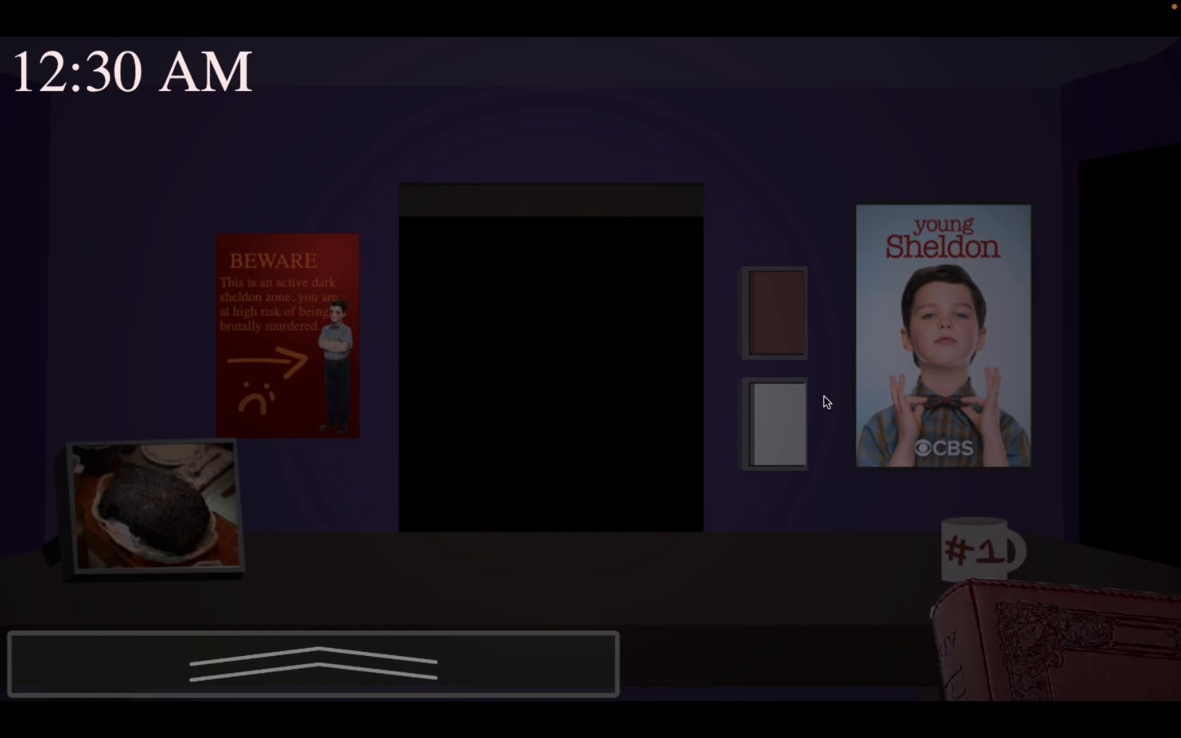
- Light the hallway, view the striped-shirt man's camera, check door power and O2, then lower the monitor
click(803, 406)
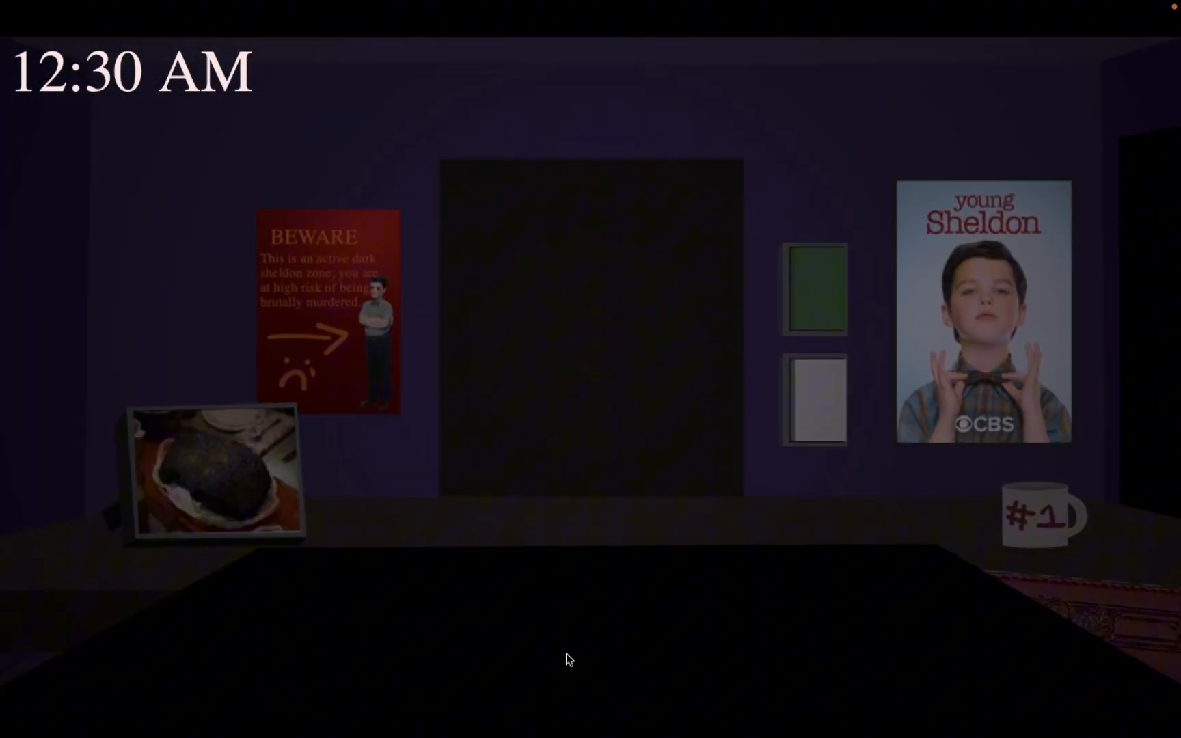
click(566, 653)
click(1135, 416)
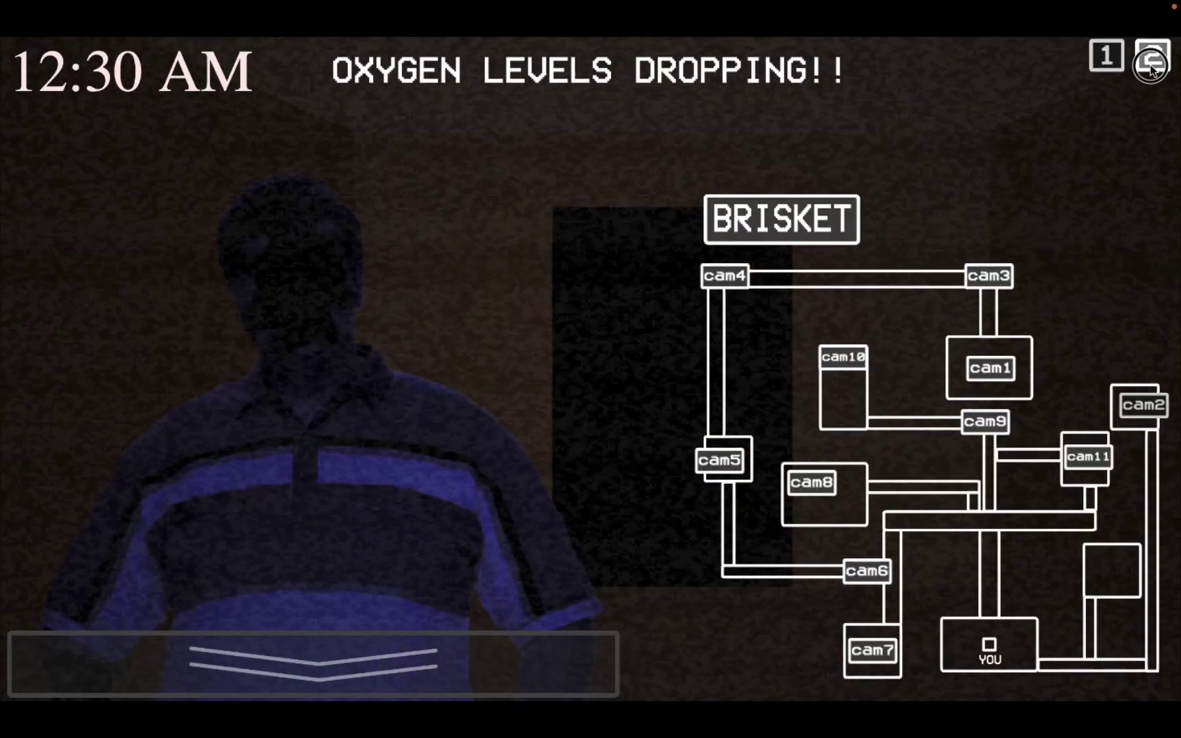
click(1152, 60)
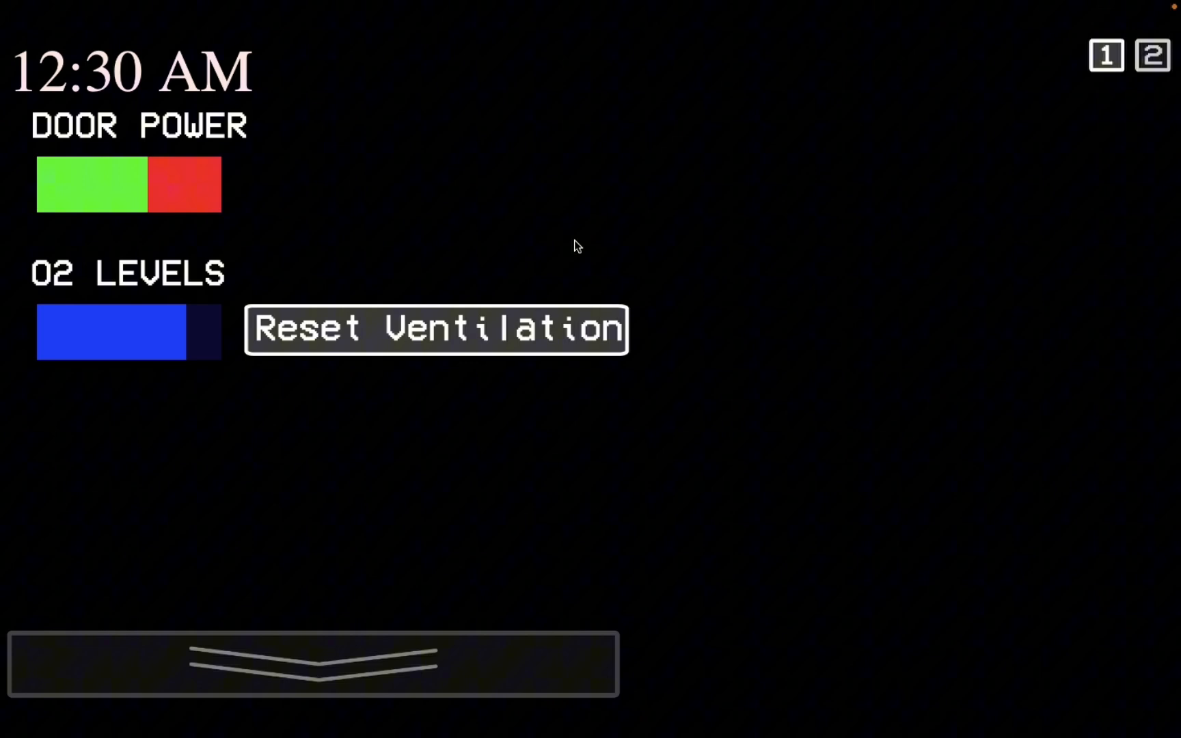
click(448, 656)
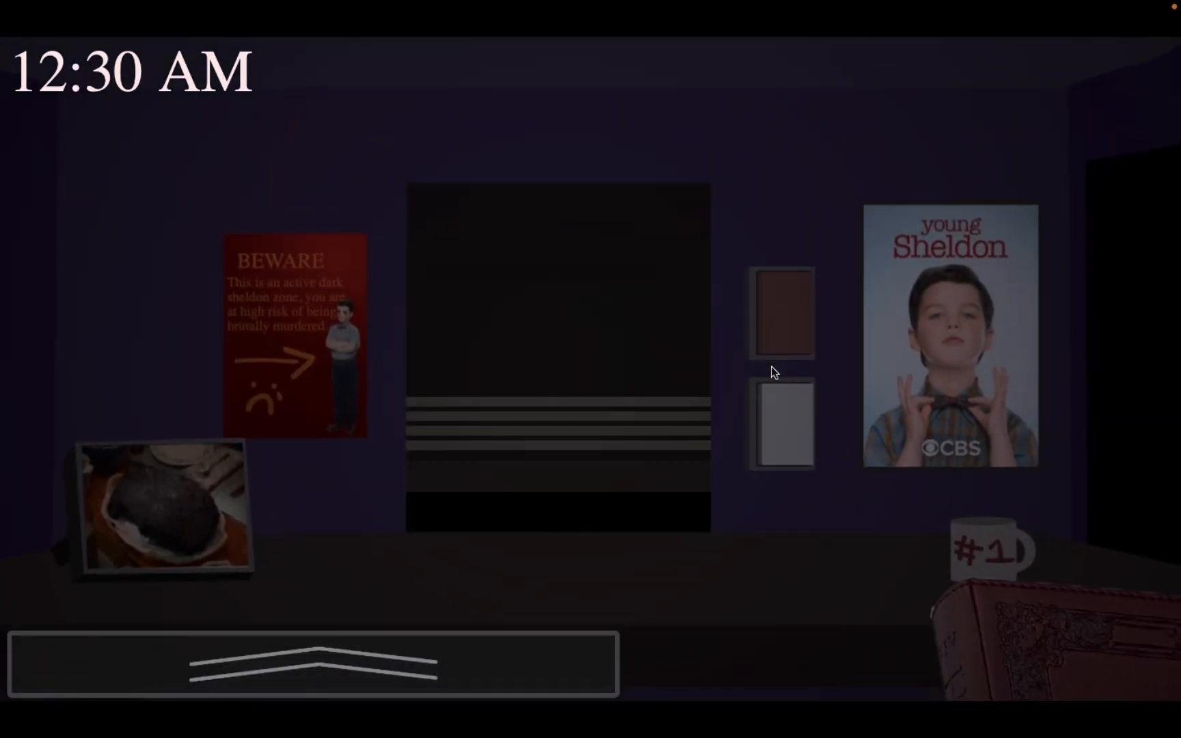
- Toggle the office door between glances at the O2 panel and camera map, ending on the striped-shirt man's feed
click(774, 379)
click(487, 650)
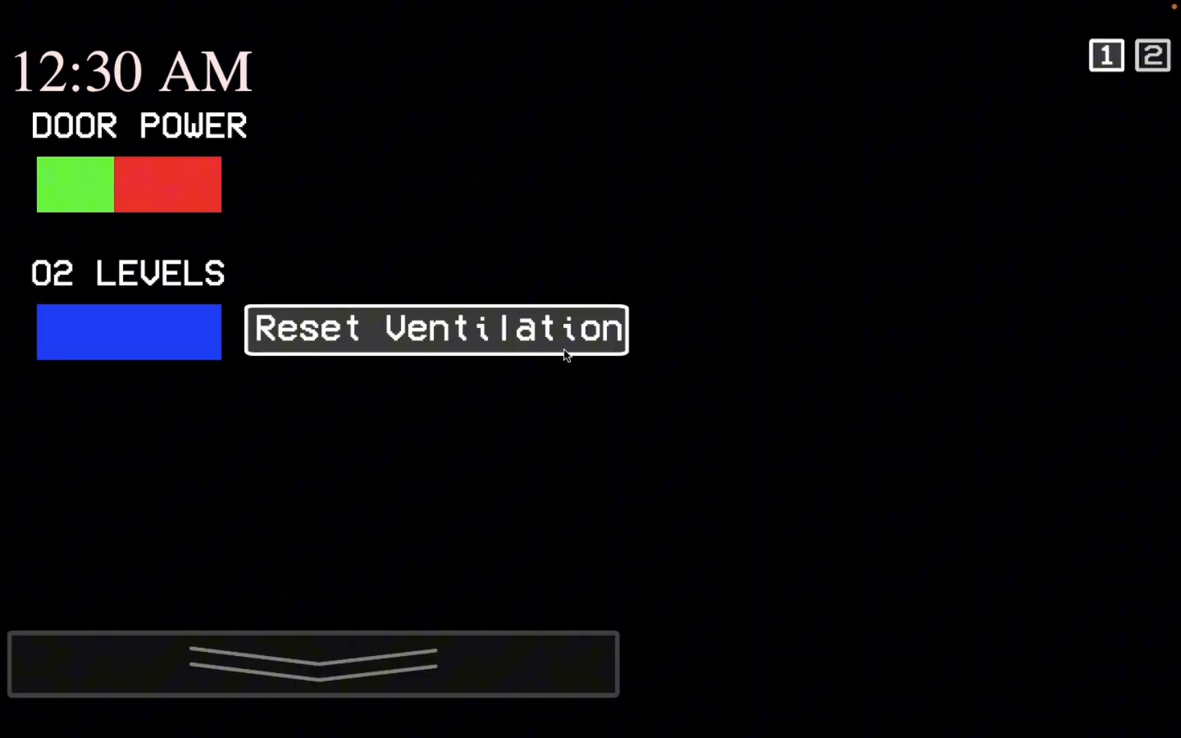
click(1104, 56)
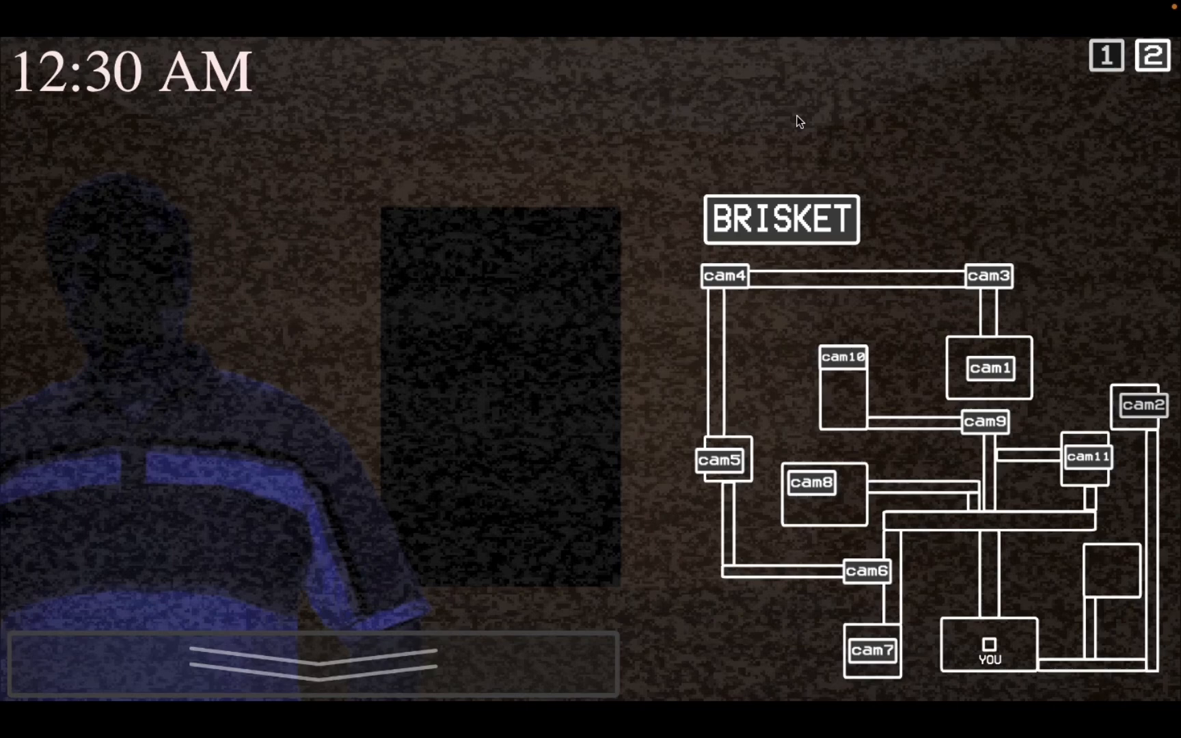
click(623, 690)
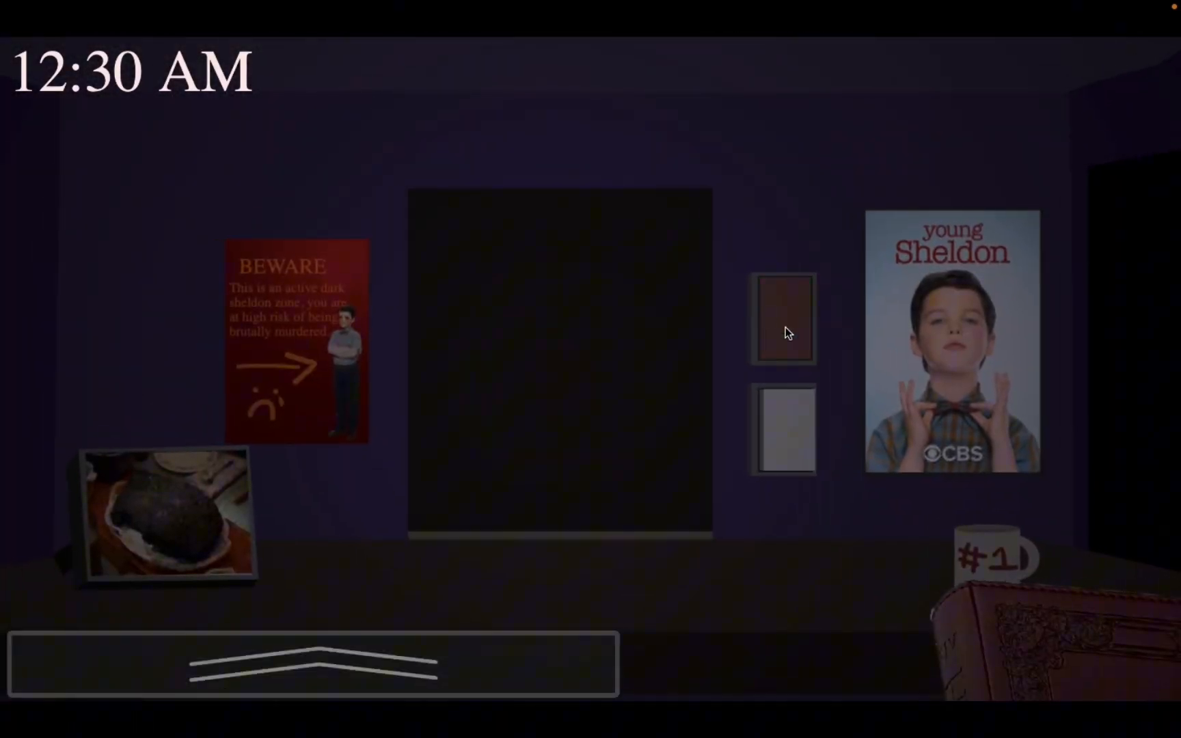
click(784, 326)
click(528, 691)
mouse_move(313, 663)
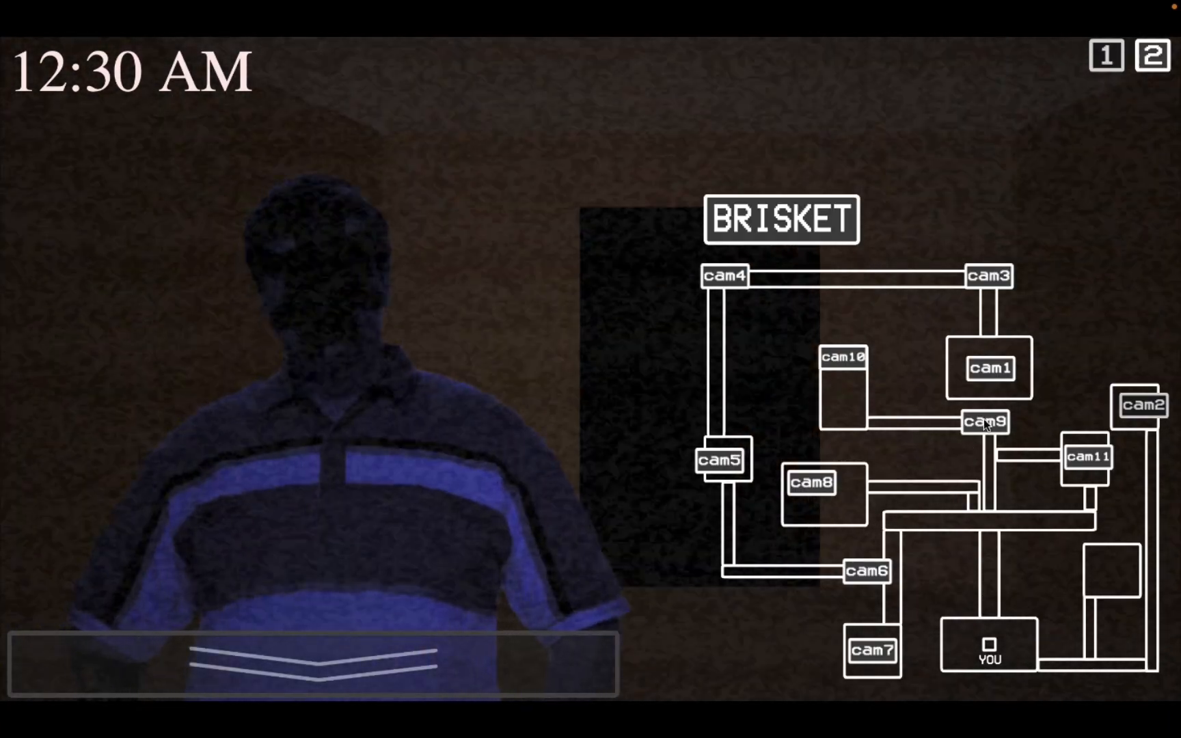
click(984, 419)
click(1048, 501)
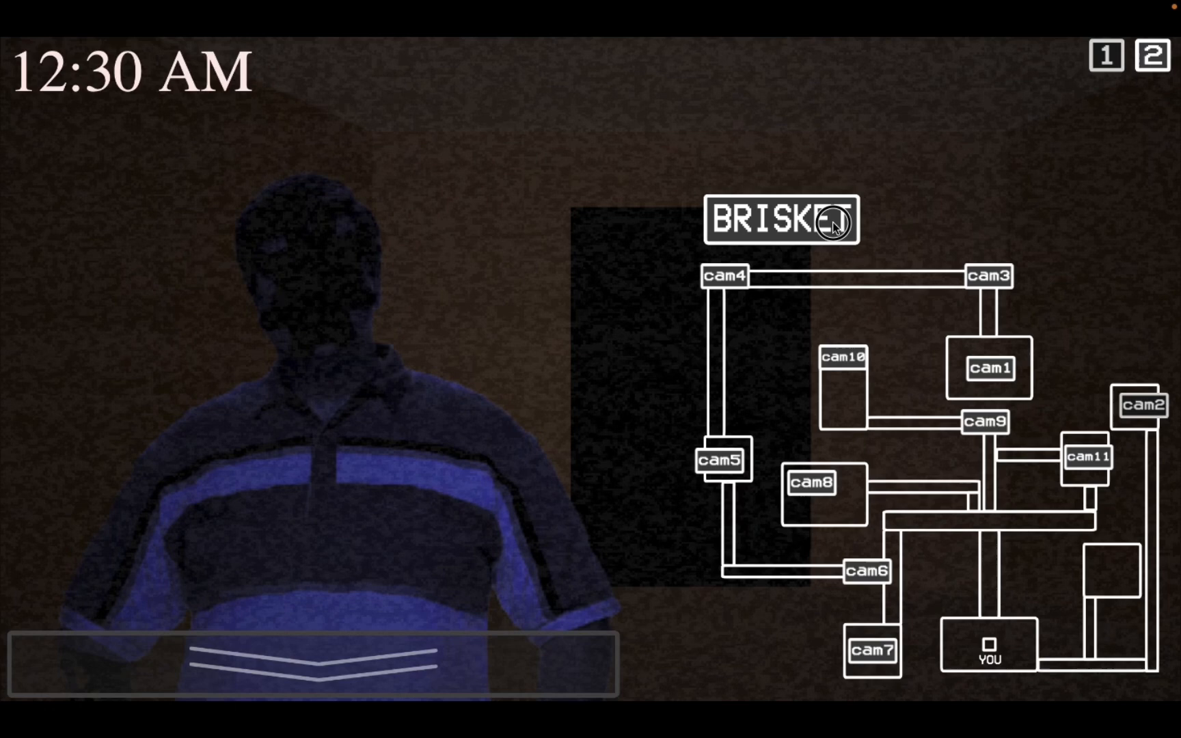
- Recheck door power and oxygen, look at the office, then bring the Door Power and O2 readouts back up
click(1150, 56)
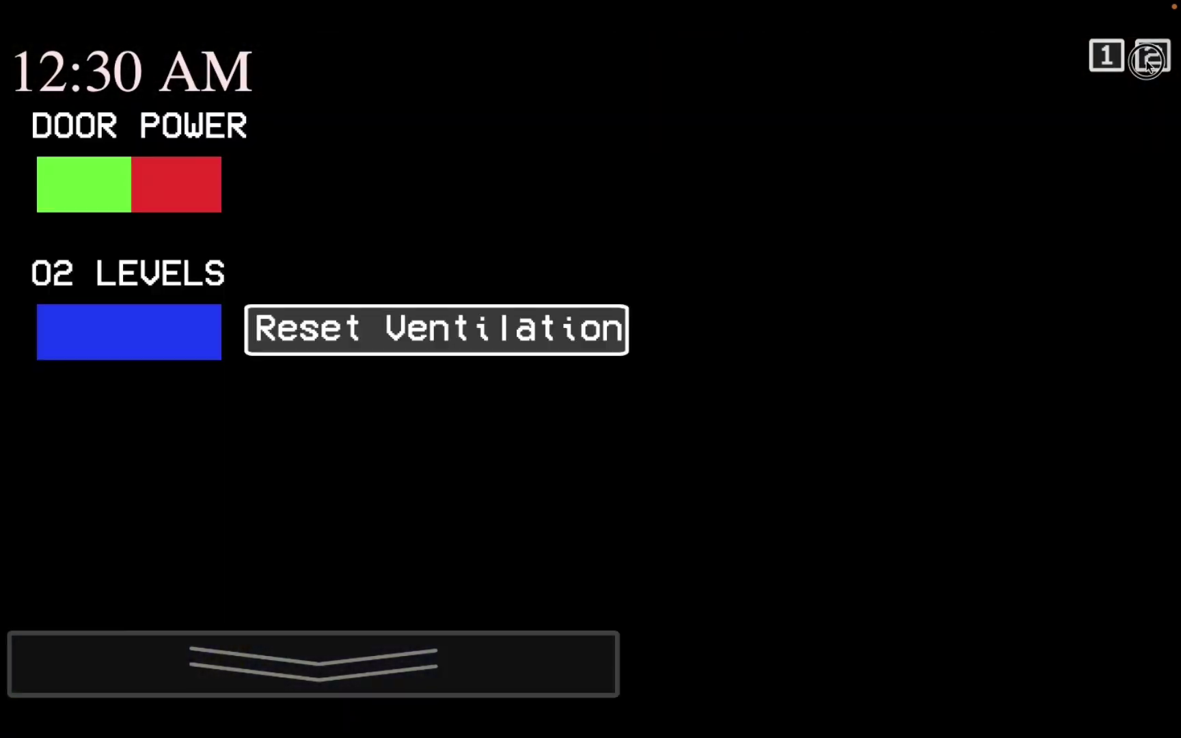
click(1104, 56)
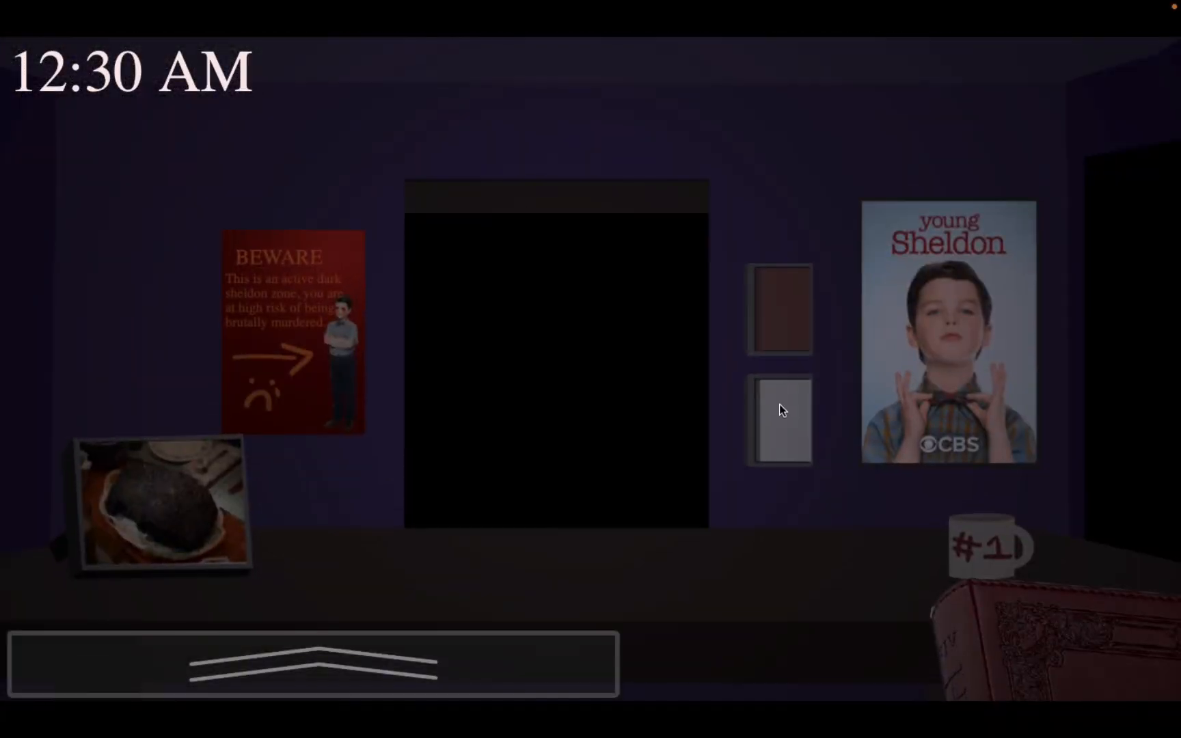
mouse_move(313, 663)
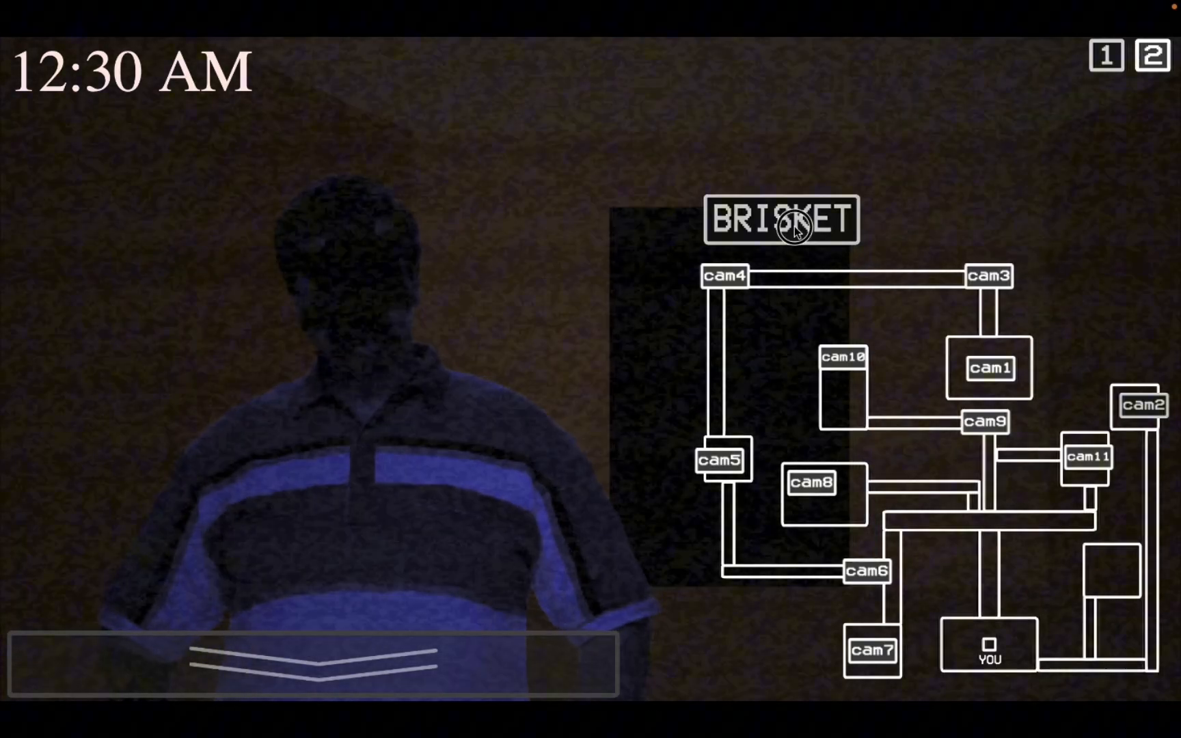
click(495, 647)
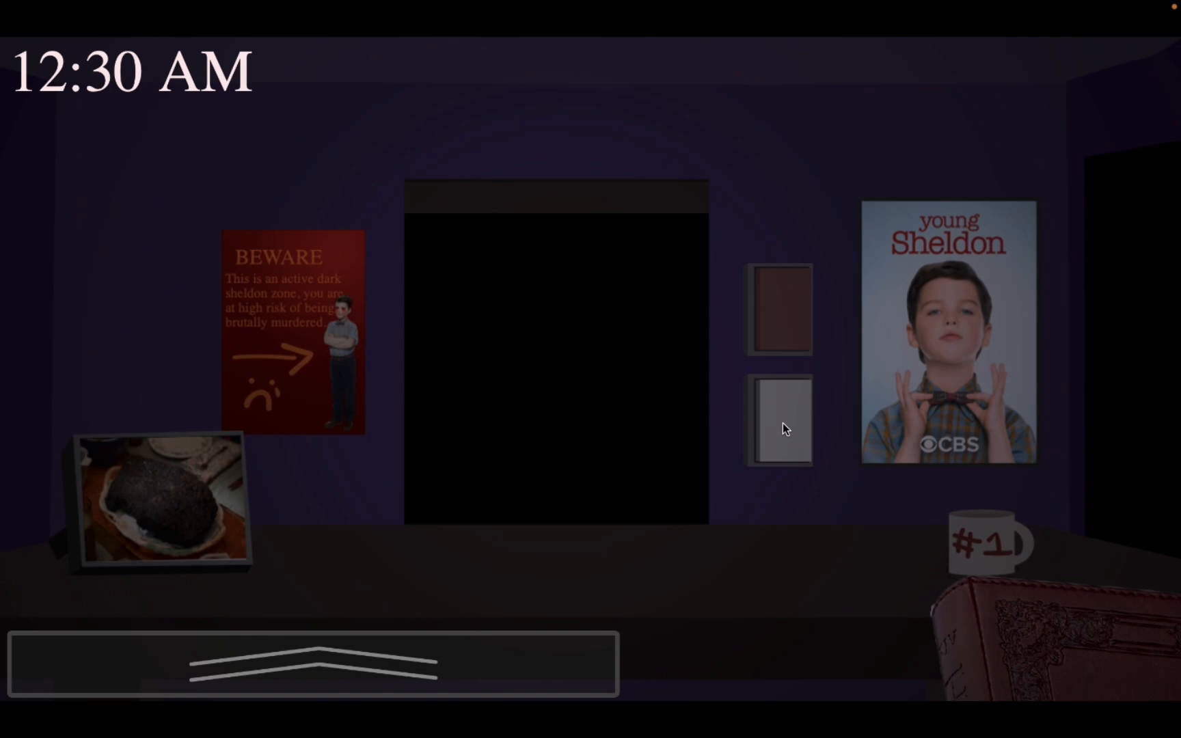
click(747, 441)
click(1153, 55)
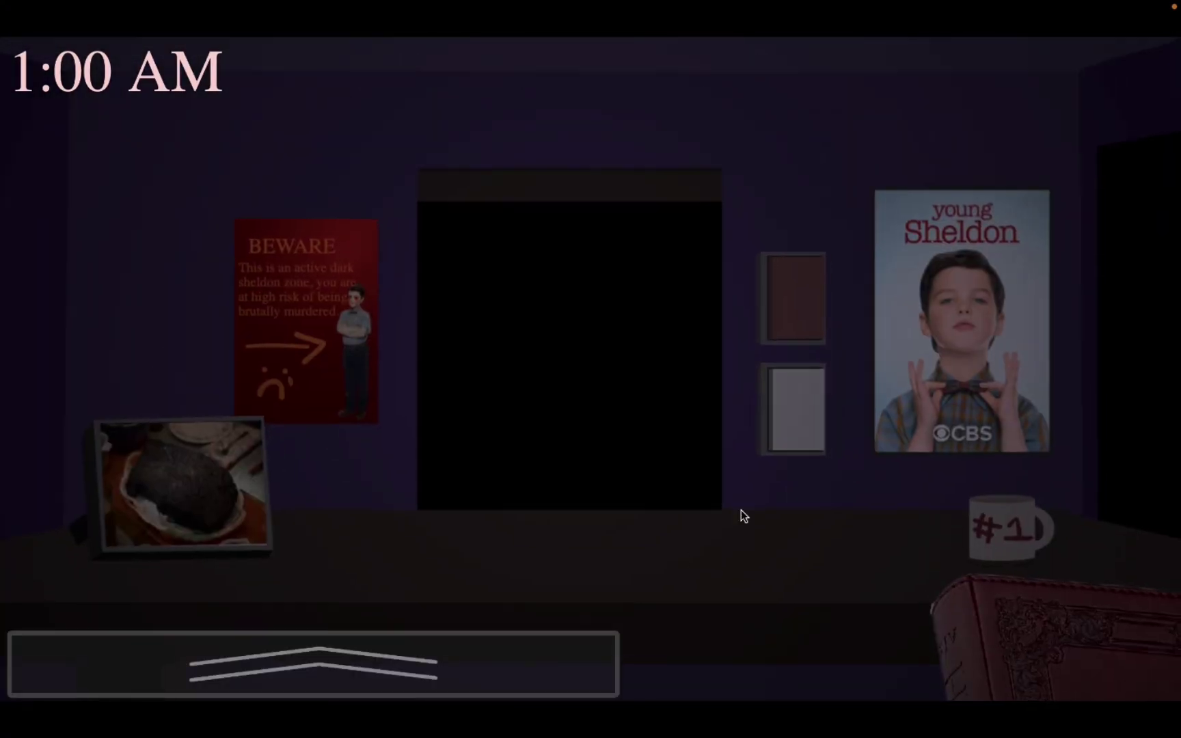
- Return to the office and repeatedly flash the doorway light to check the hallway
click(796, 401)
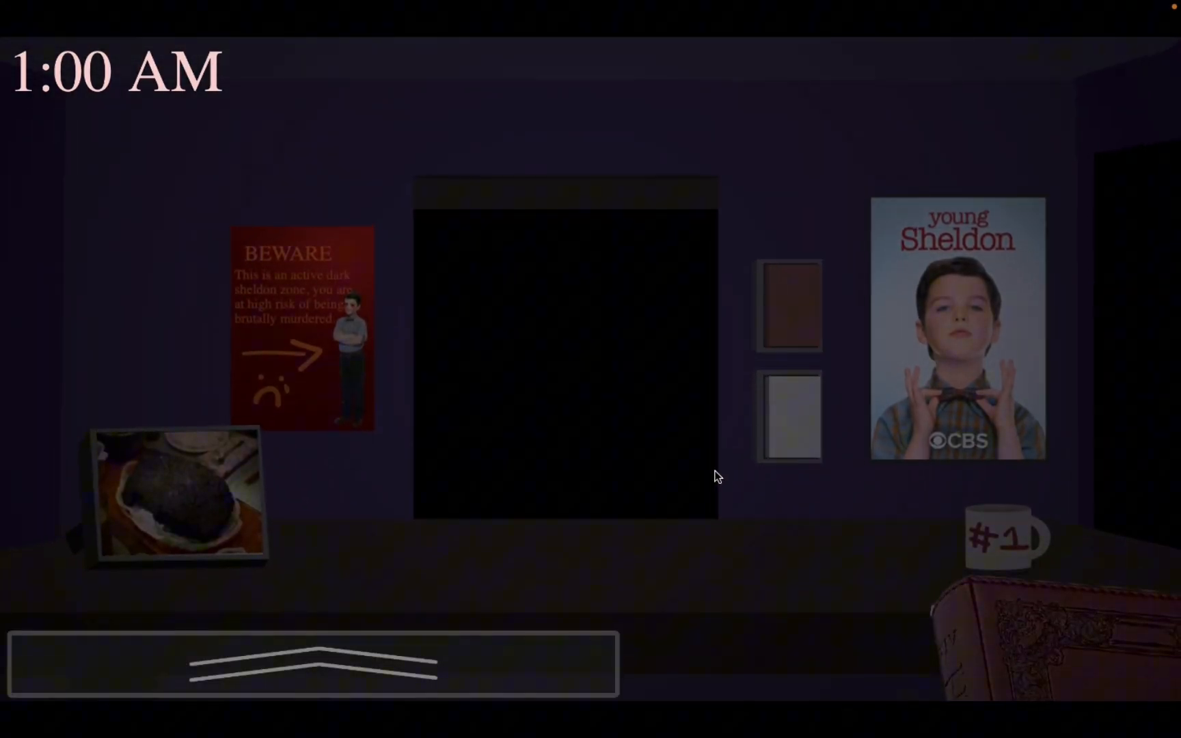
mouse_move(313, 663)
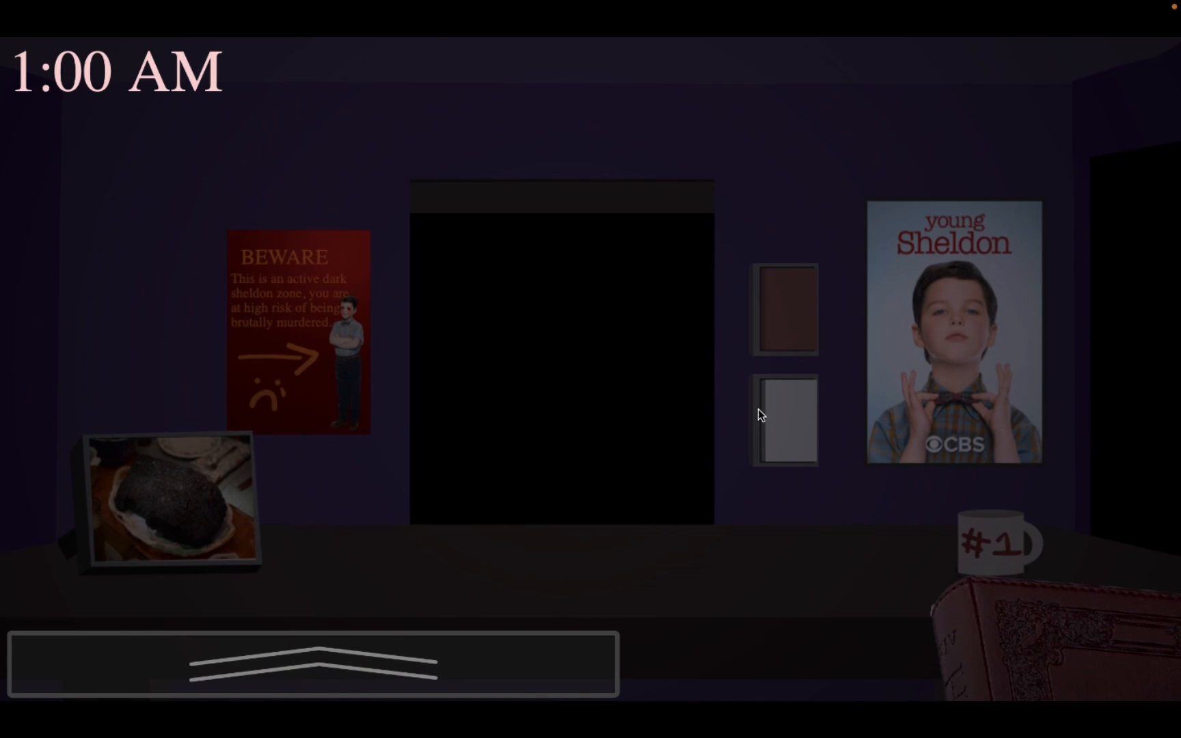
click(791, 415)
click(1152, 56)
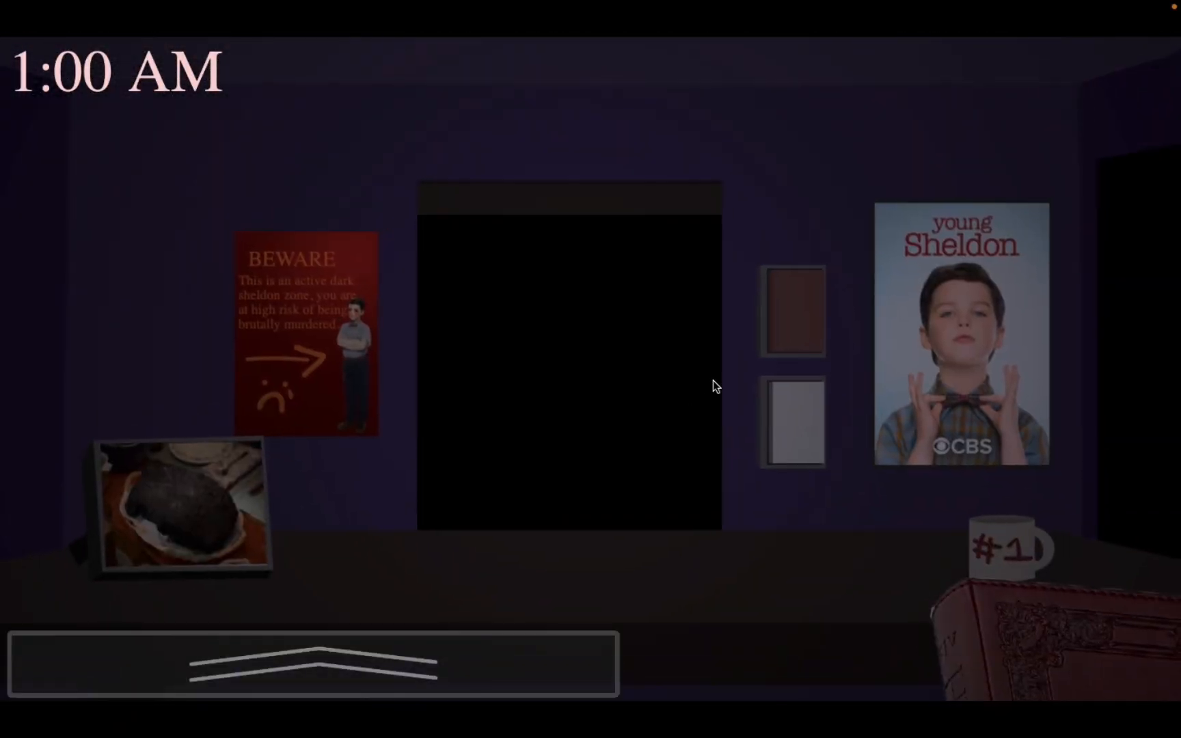
click(771, 411)
click(772, 408)
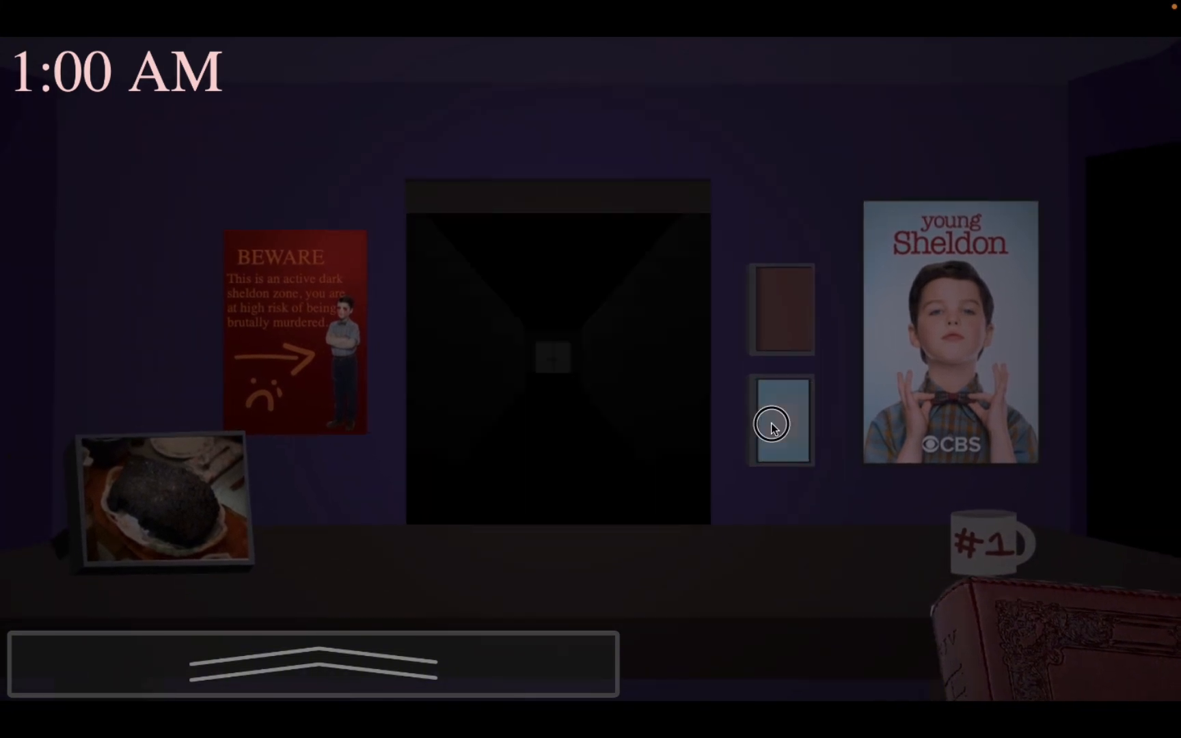
click(773, 425)
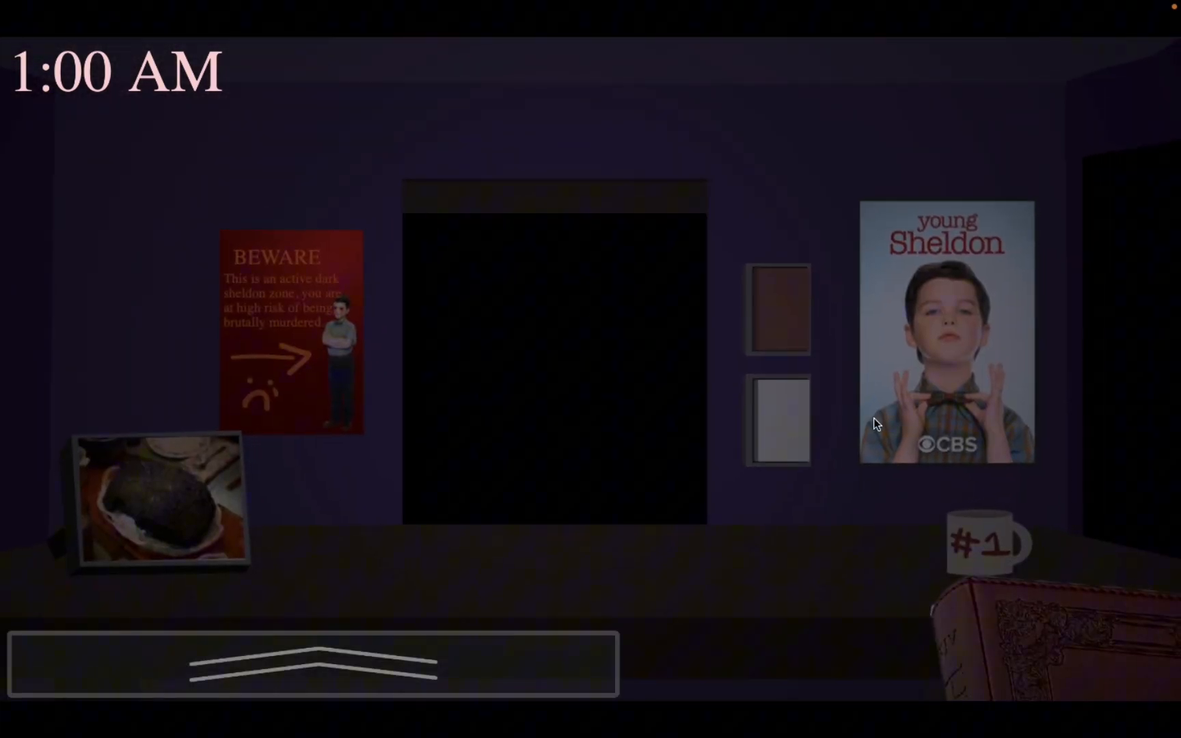
click(797, 444)
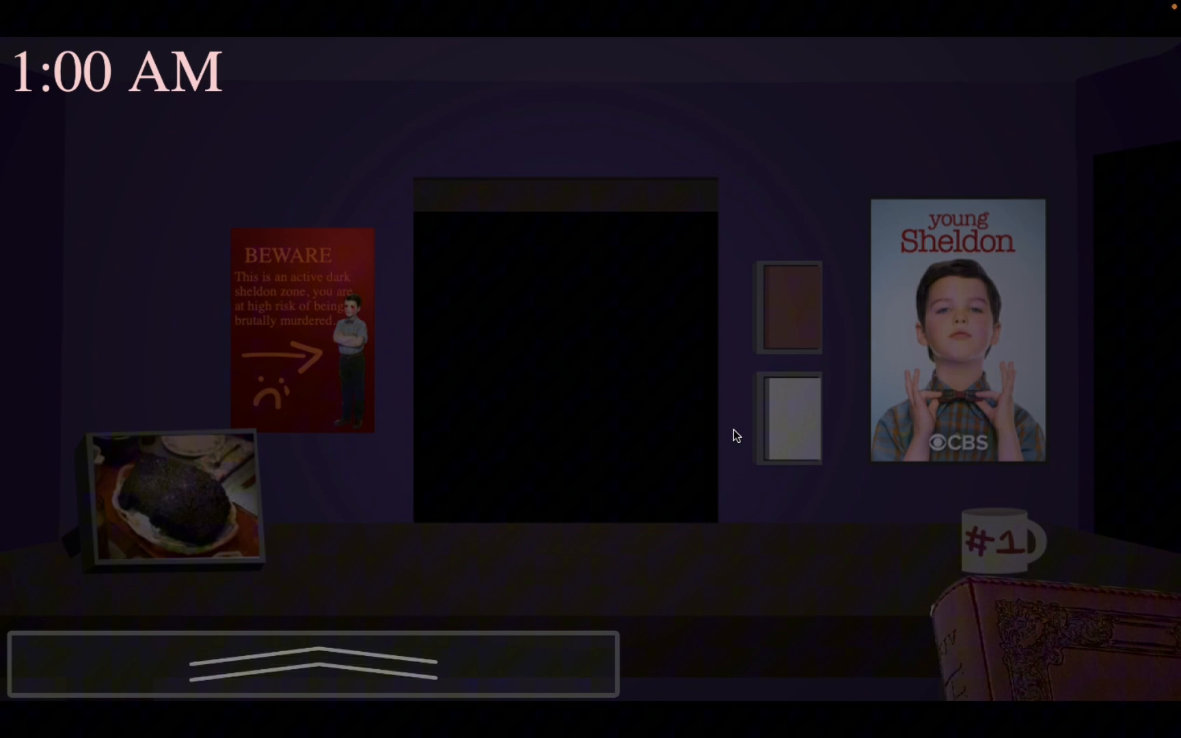
click(776, 414)
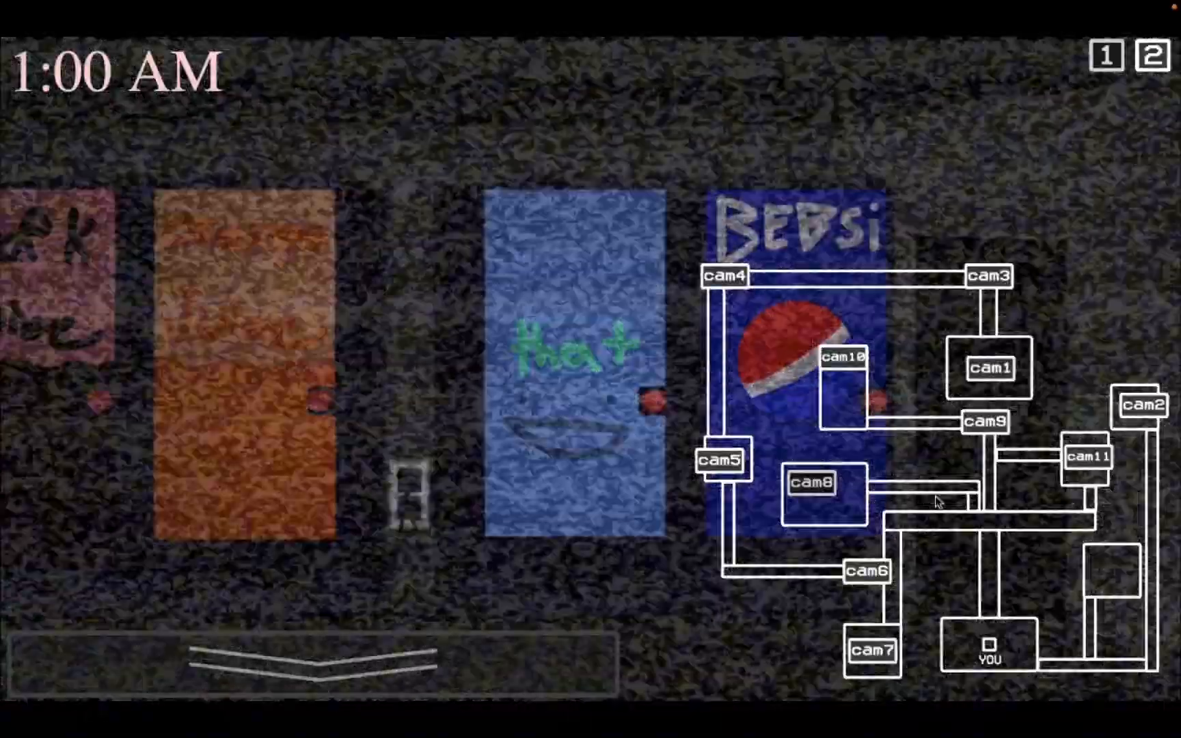
- Check the vending-machine and cam7 room feeds and the door power/O2 panel, then go back to the office
click(314, 664)
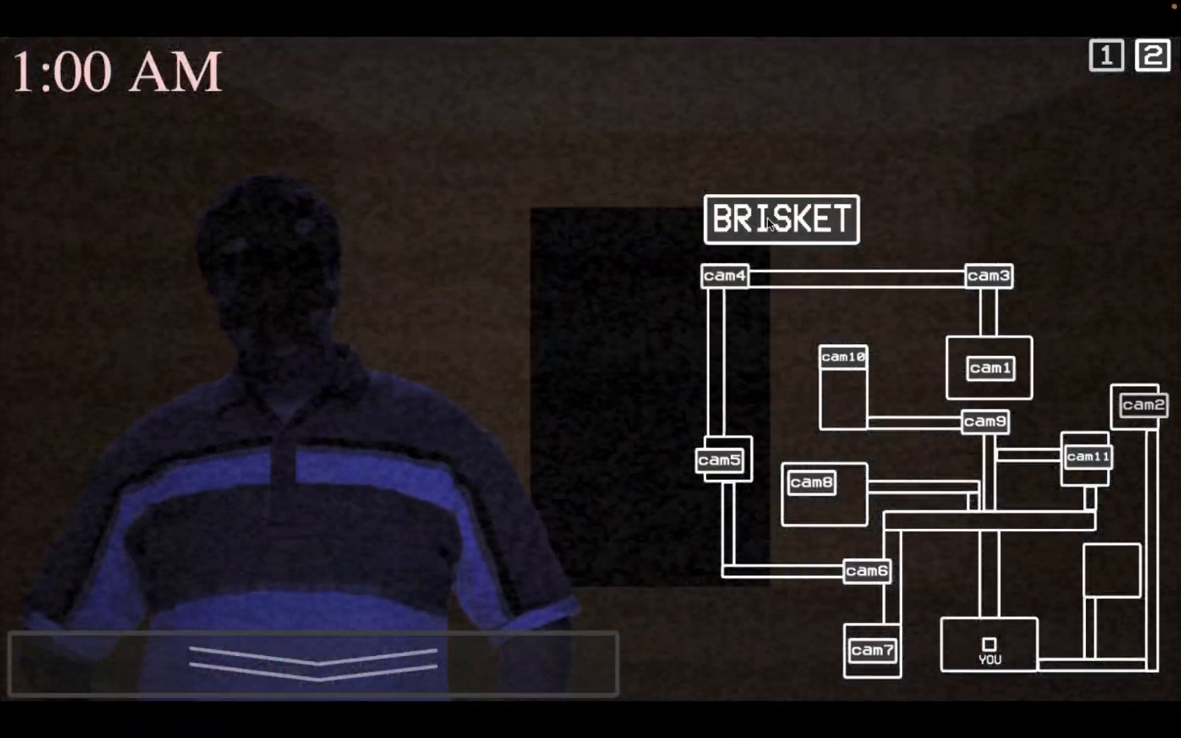
click(864, 637)
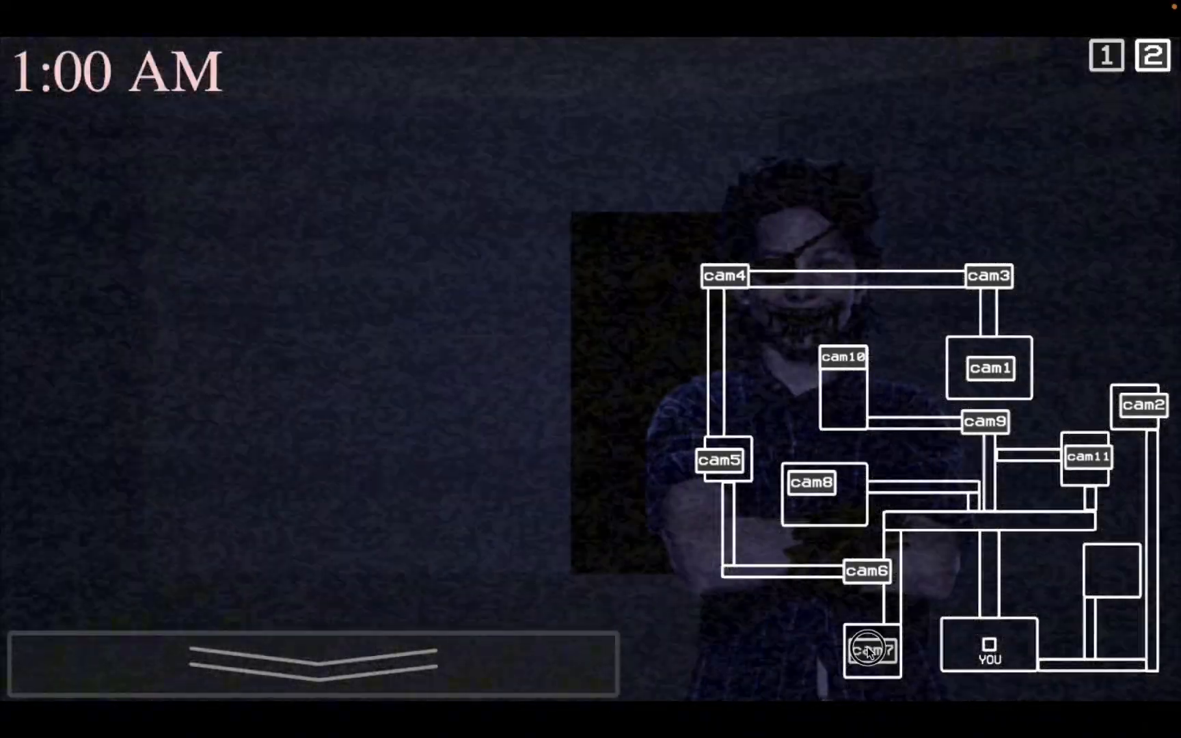
click(570, 687)
click(573, 629)
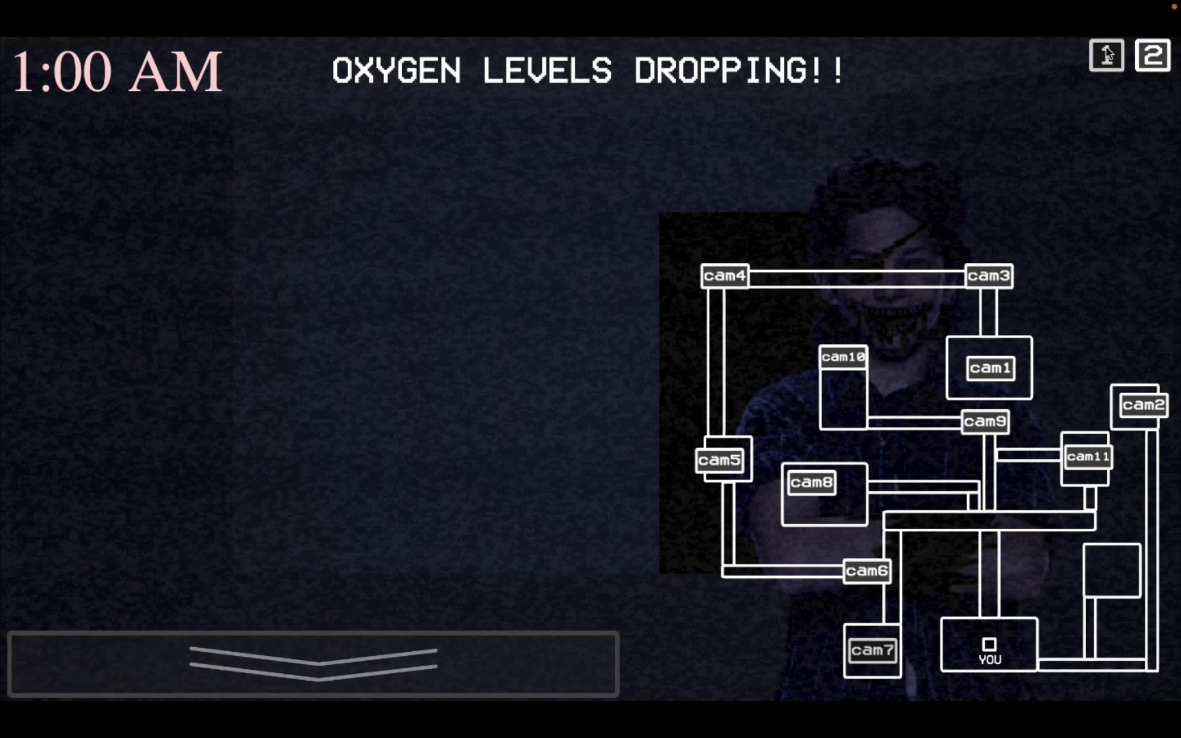
click(1153, 56)
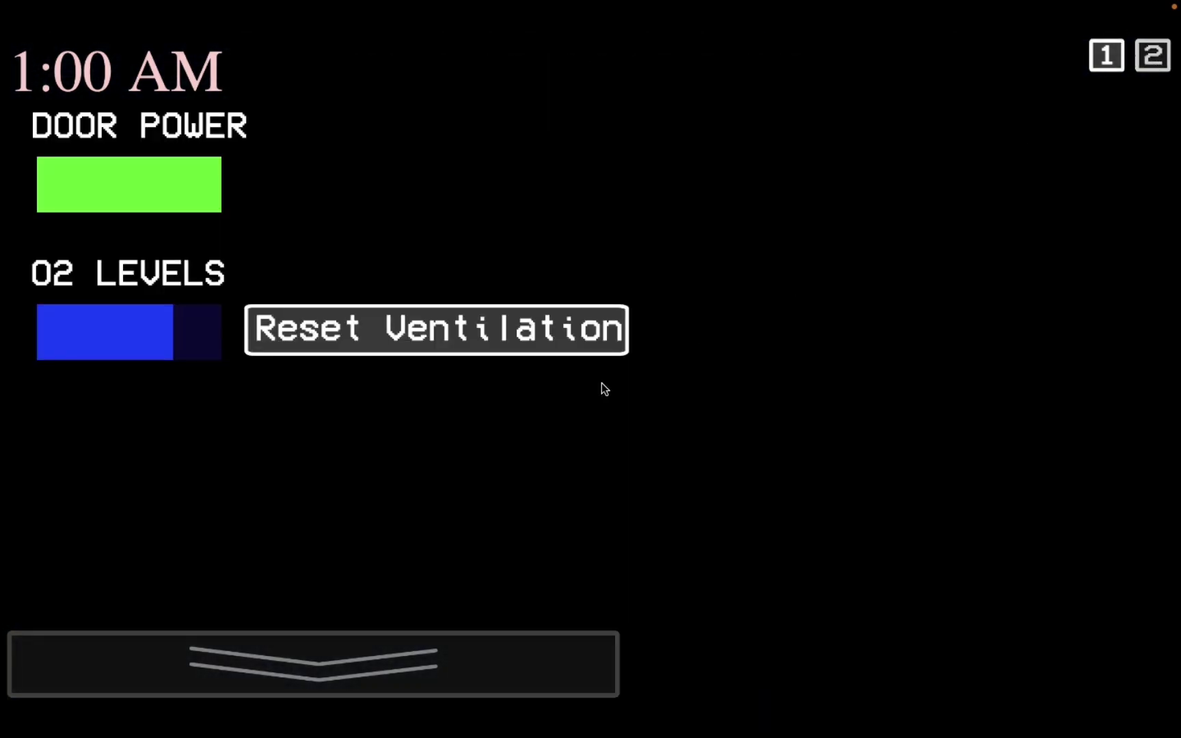
click(1104, 59)
click(462, 686)
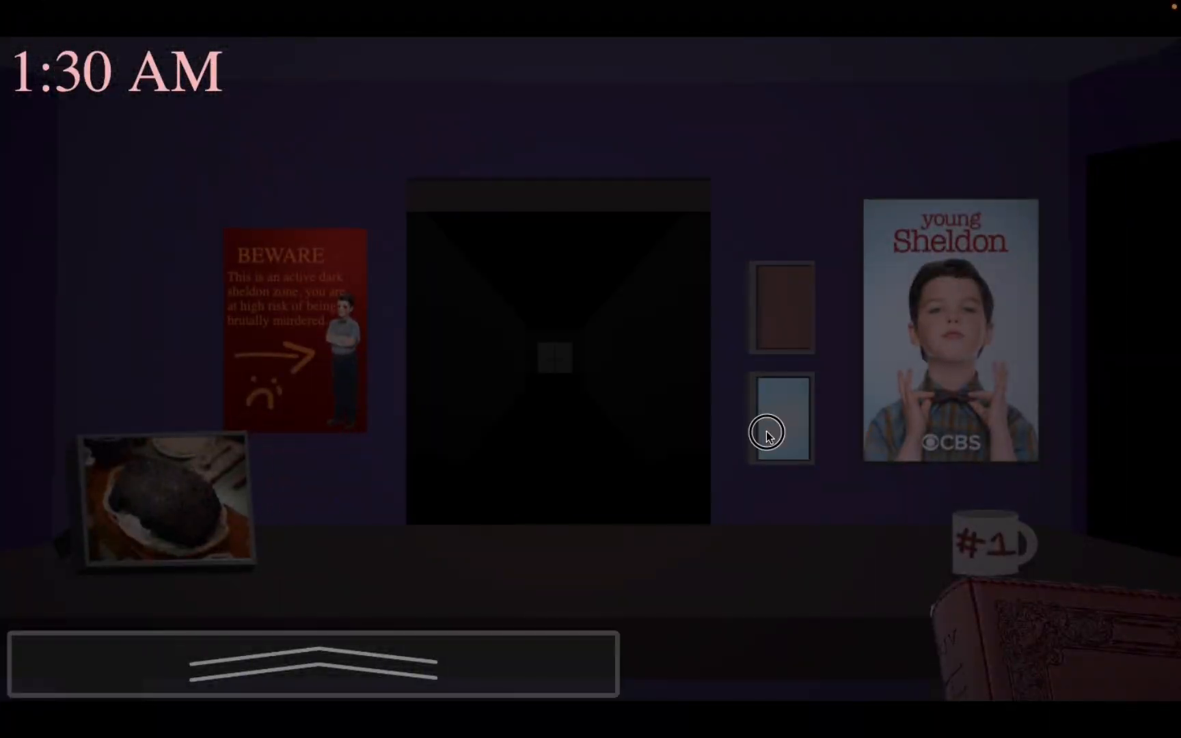
- Cycle through cam1, cam9, the dark corridor and BRISKET cameras, then lower the monitor
click(577, 637)
click(847, 365)
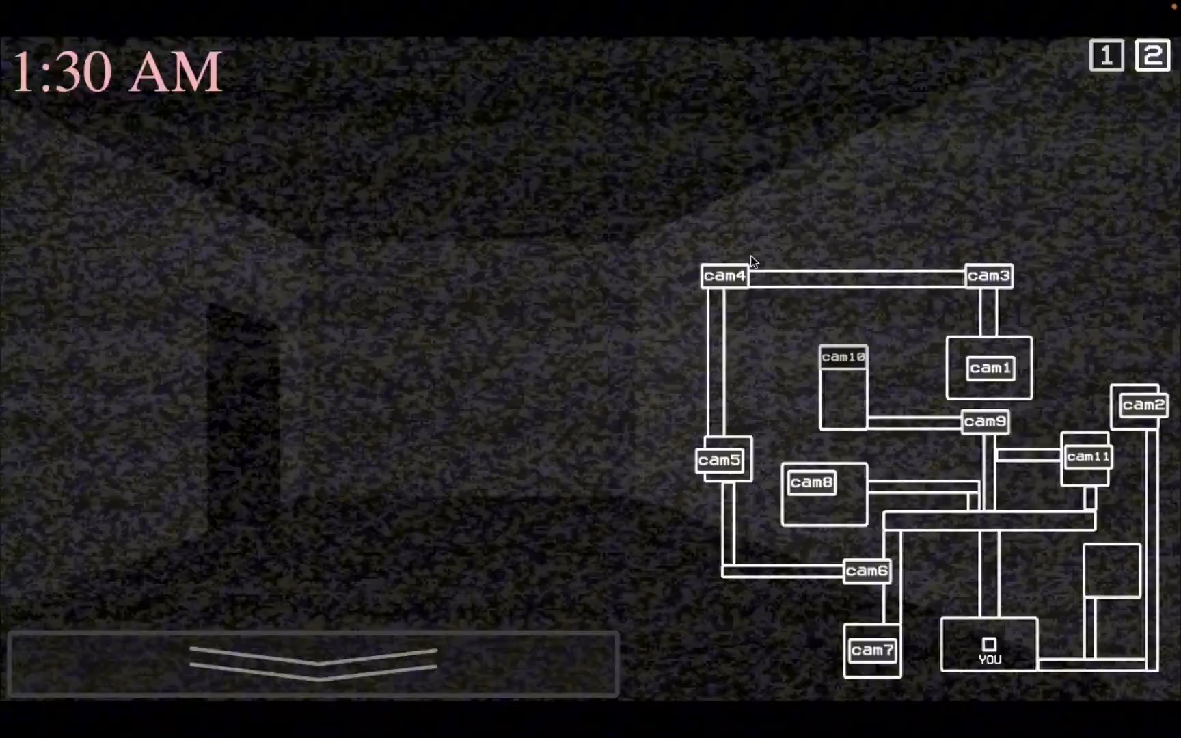
click(991, 368)
click(984, 421)
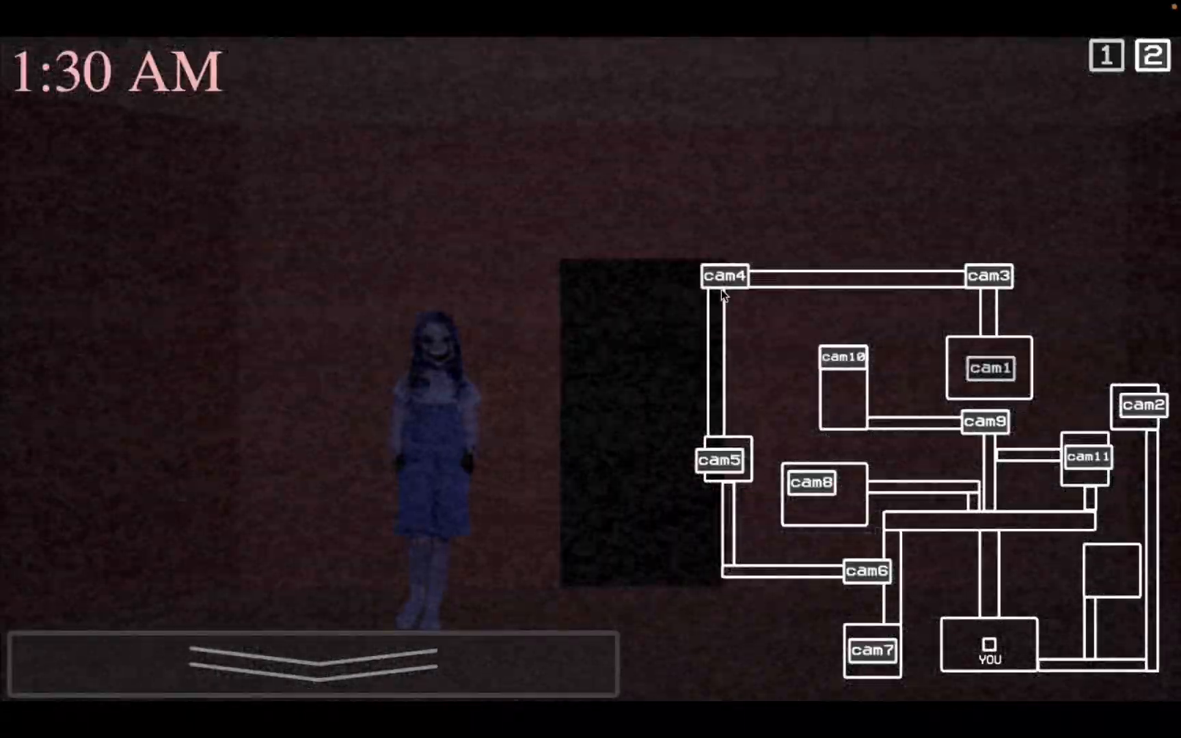
click(724, 277)
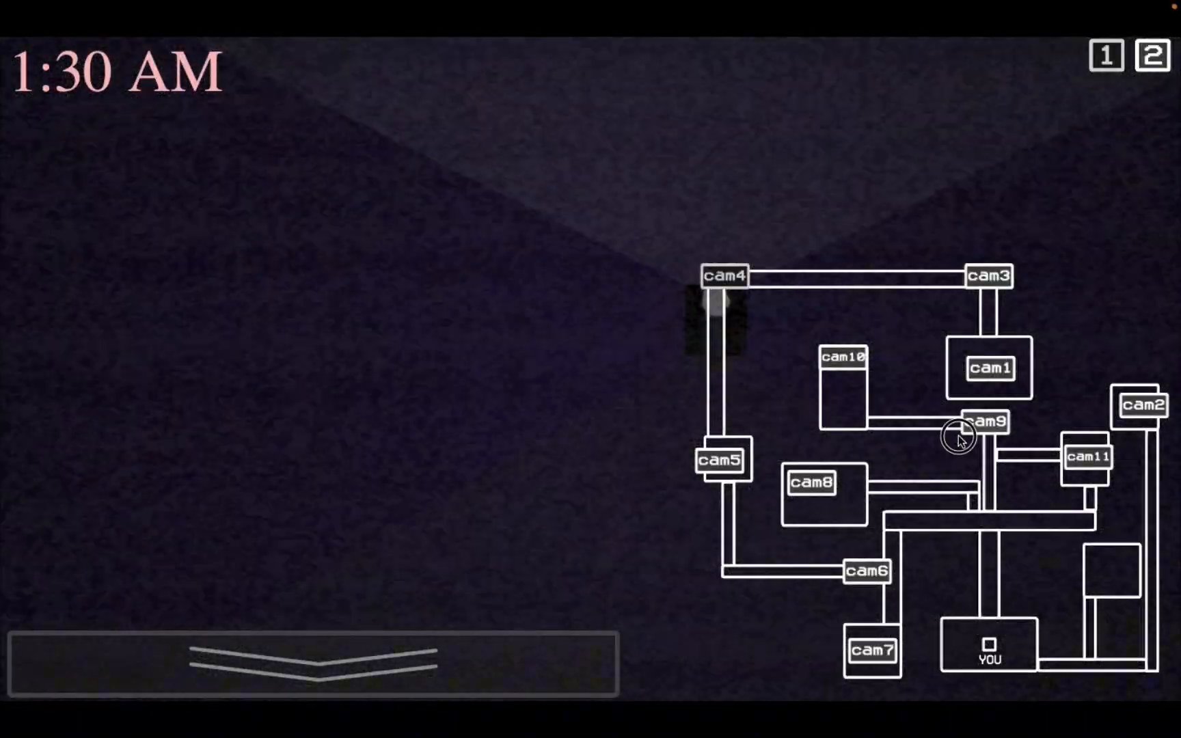
click(959, 439)
click(723, 277)
click(1144, 405)
click(314, 660)
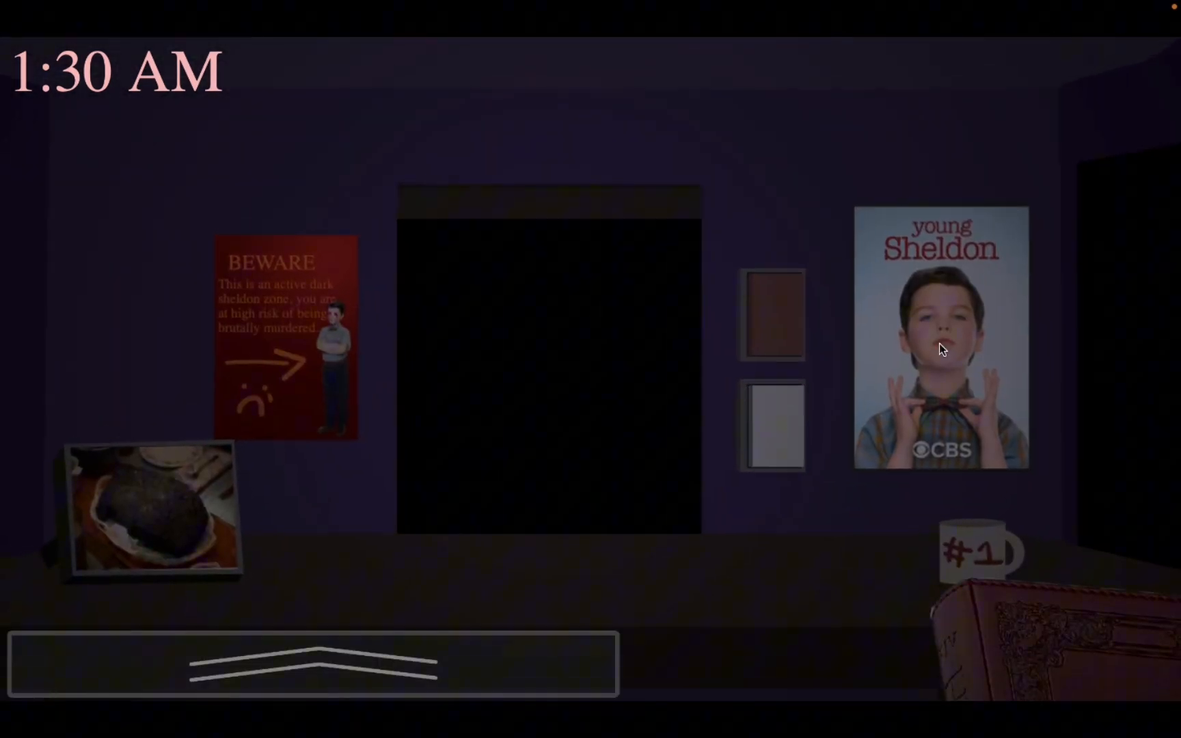
- Watch the BRISKET and vending-machine room cameras and check door power and oxygen levels twice
click(516, 645)
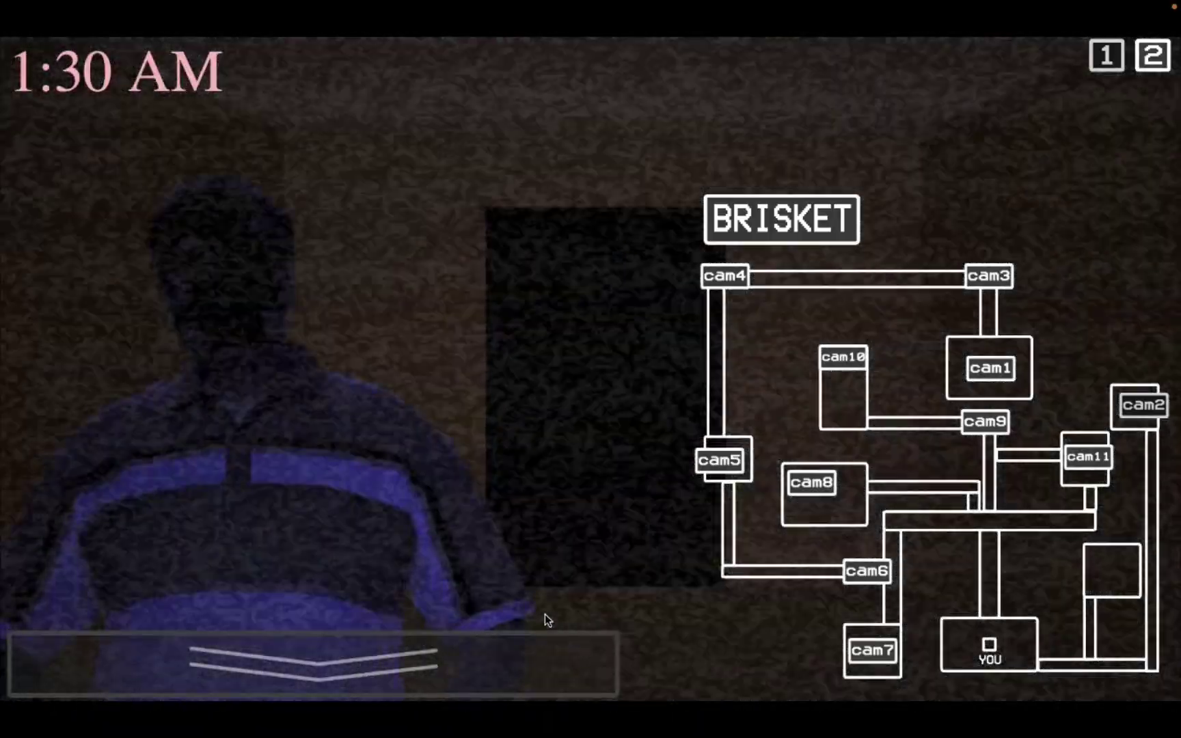
click(544, 615)
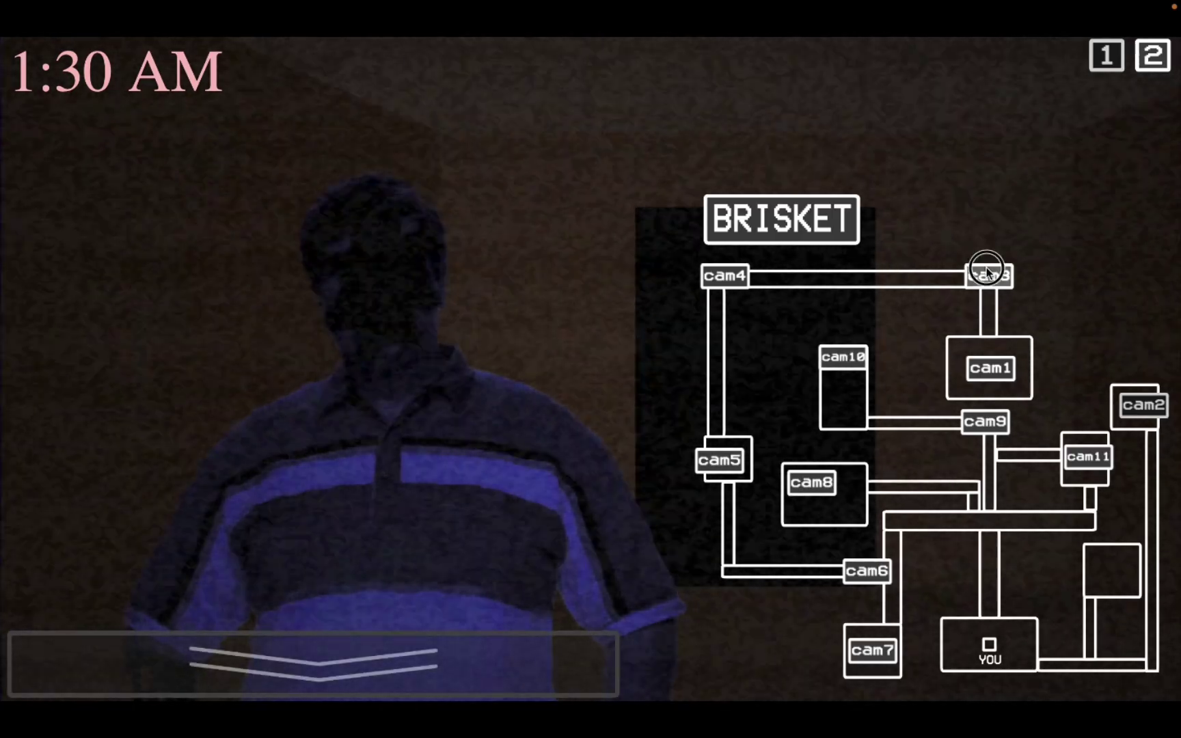
click(986, 272)
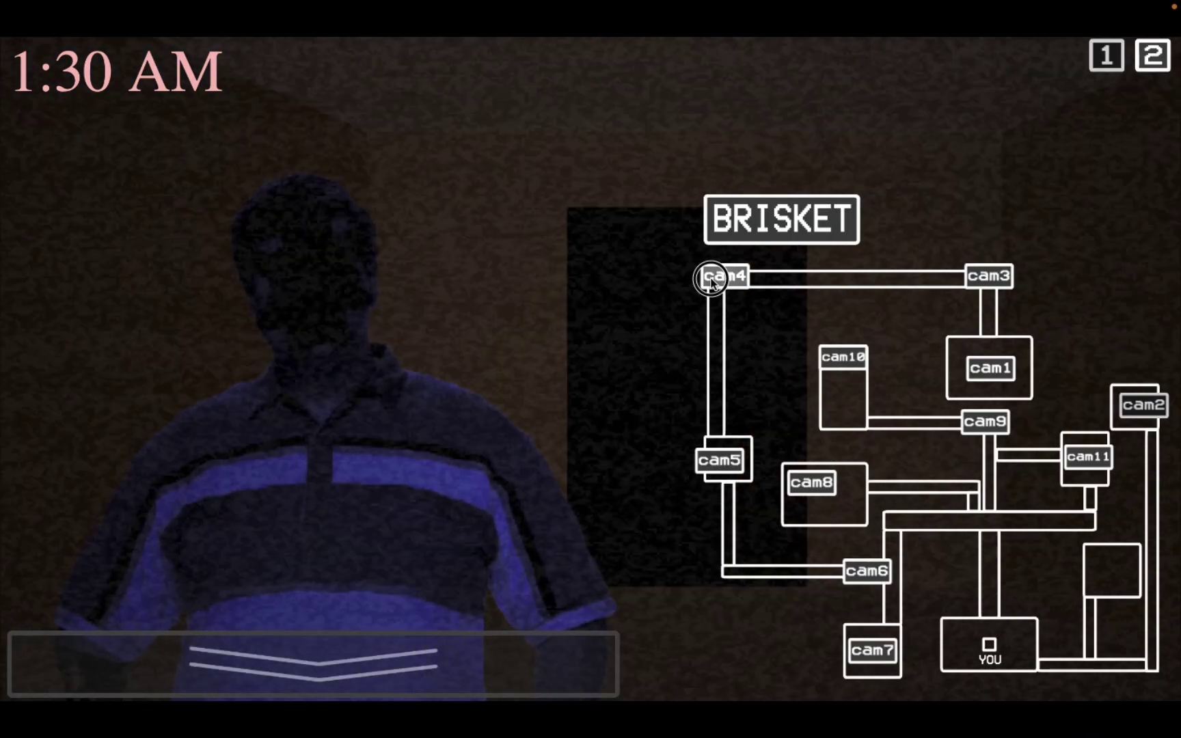
click(711, 279)
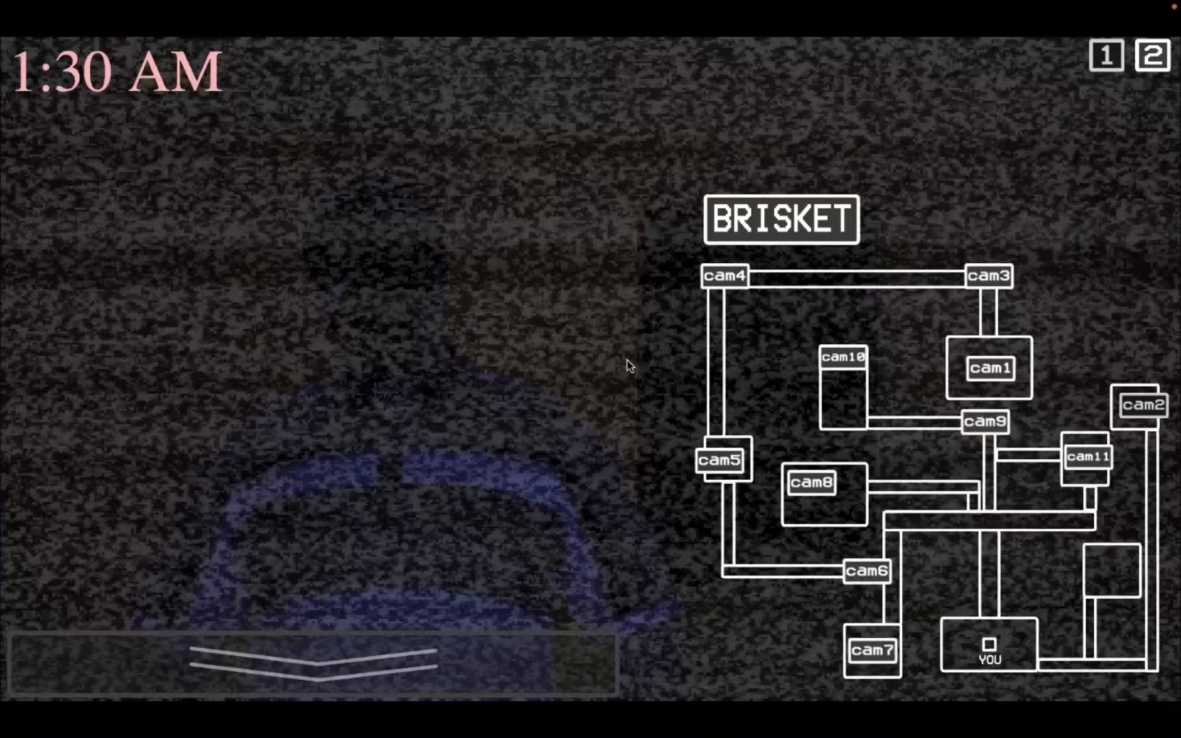
click(1150, 57)
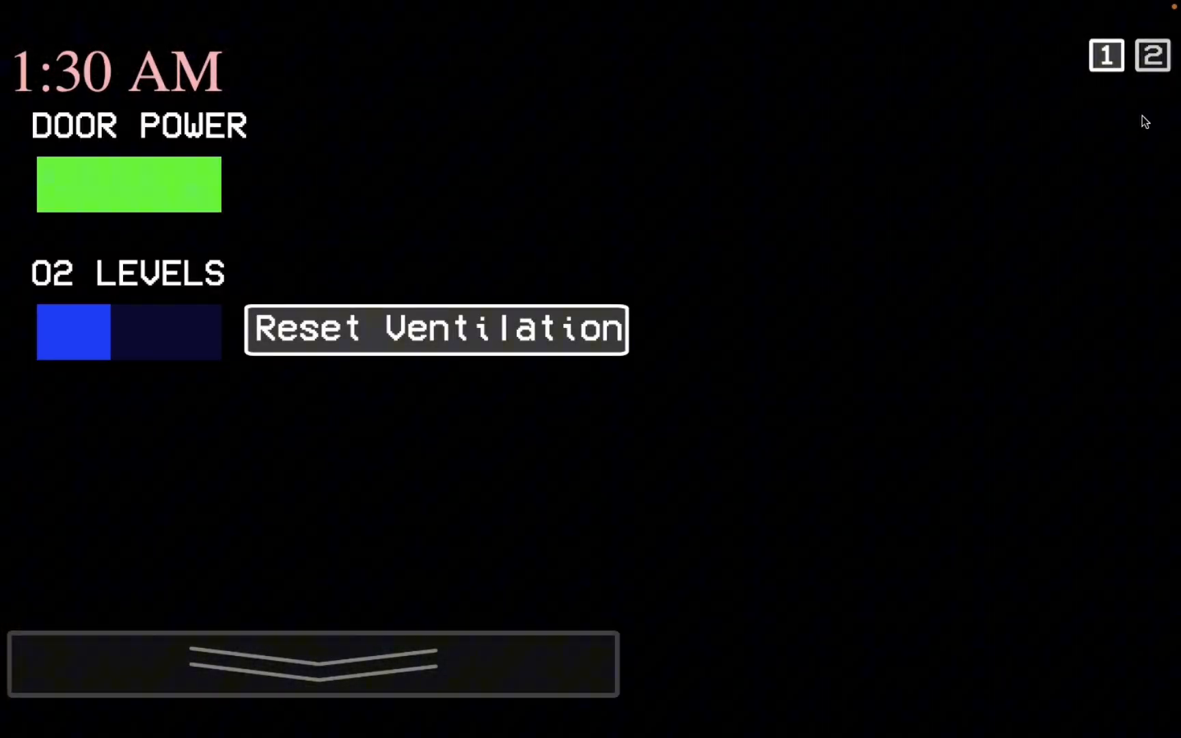
click(1108, 57)
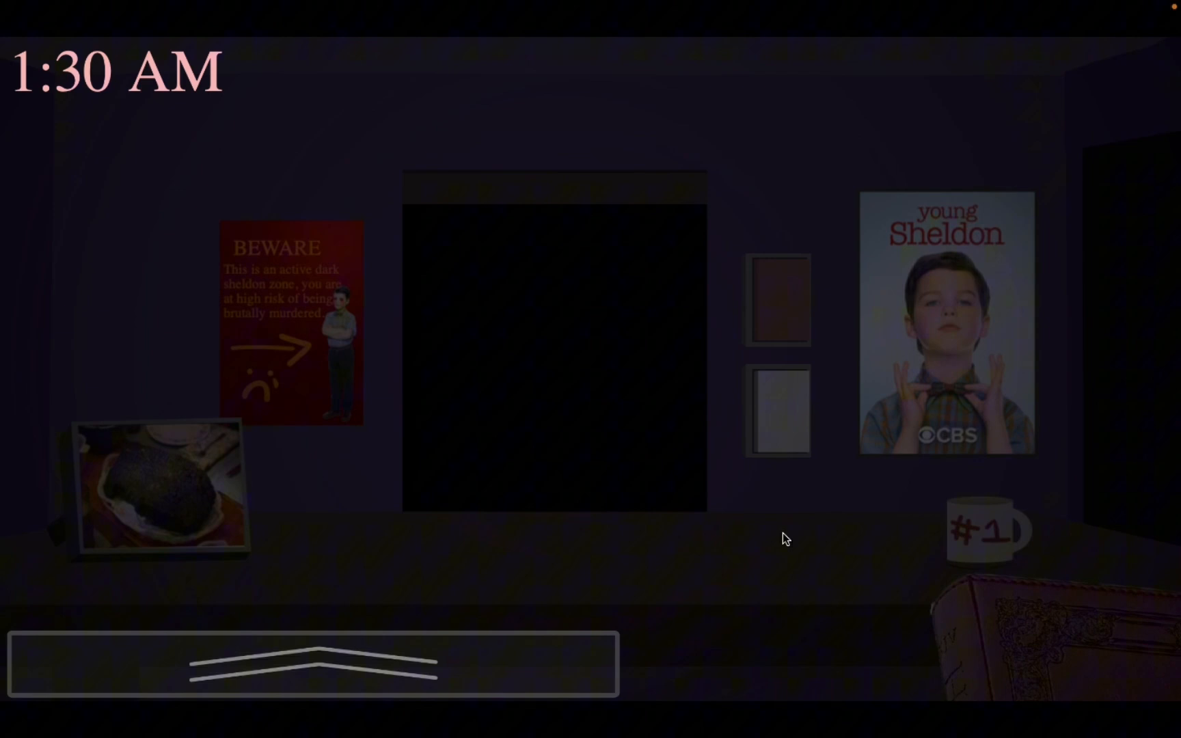
mouse_move(313, 663)
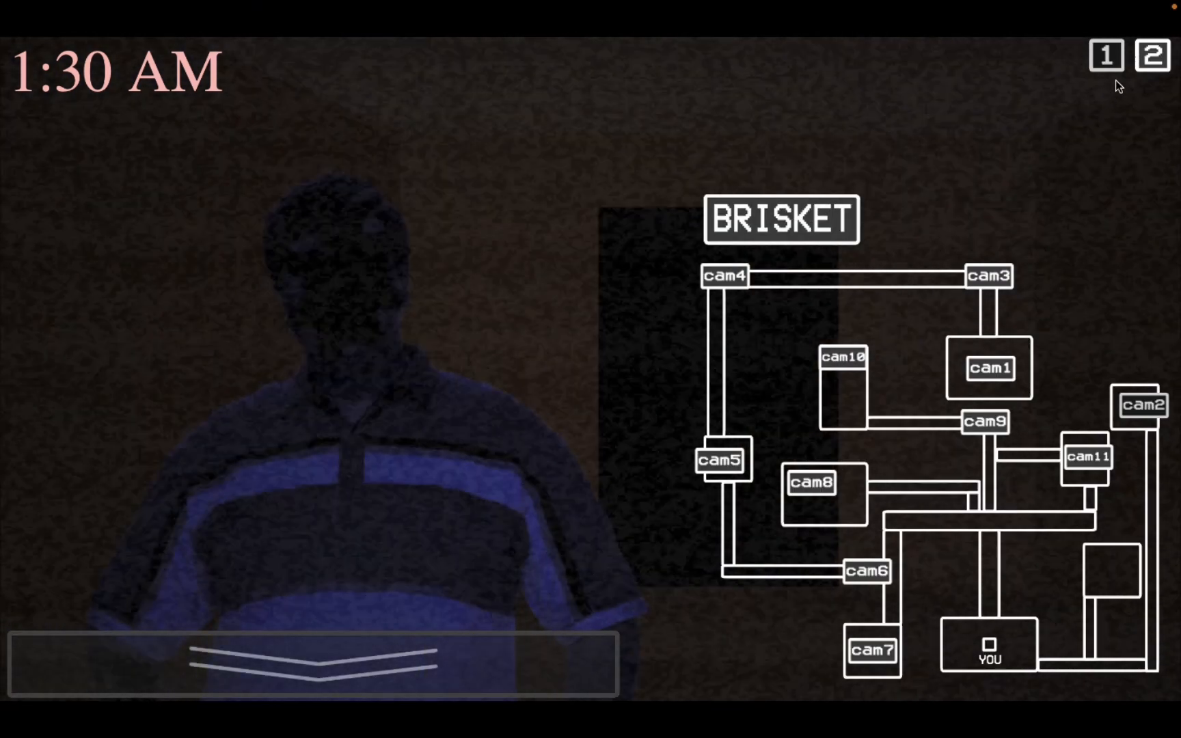
click(1152, 57)
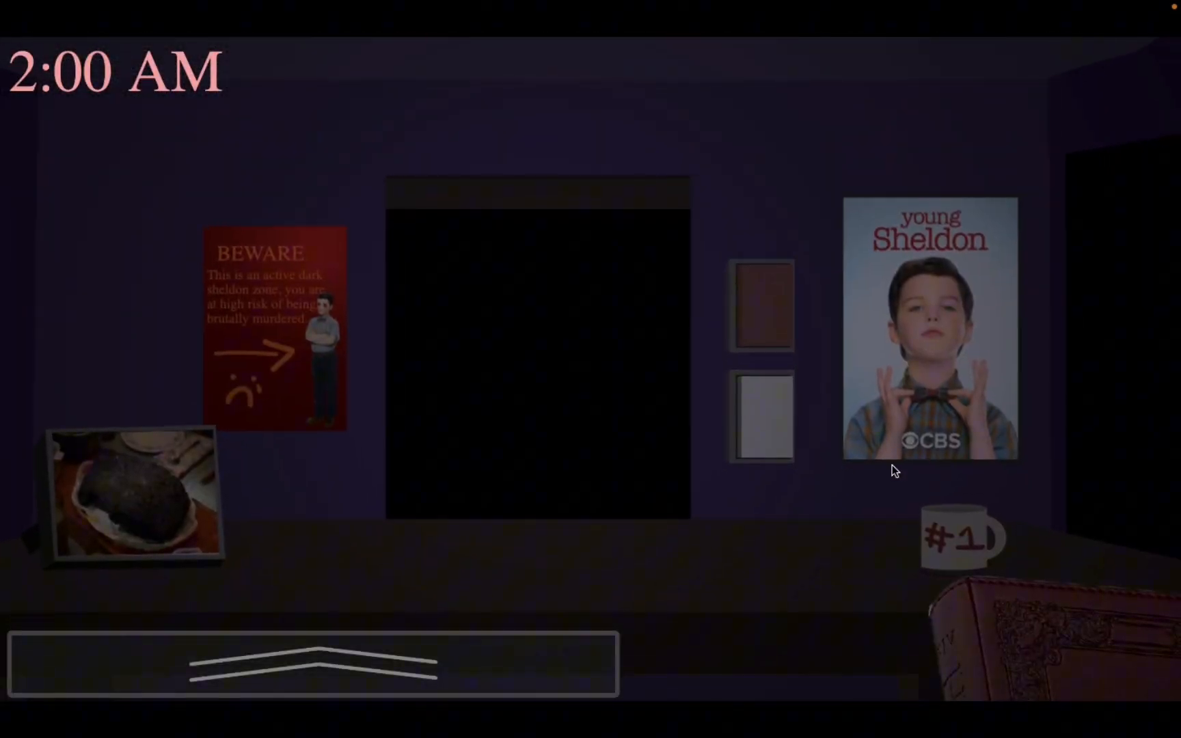
- Pick up and put down the Bible, then flick the camera monitor
click(1027, 623)
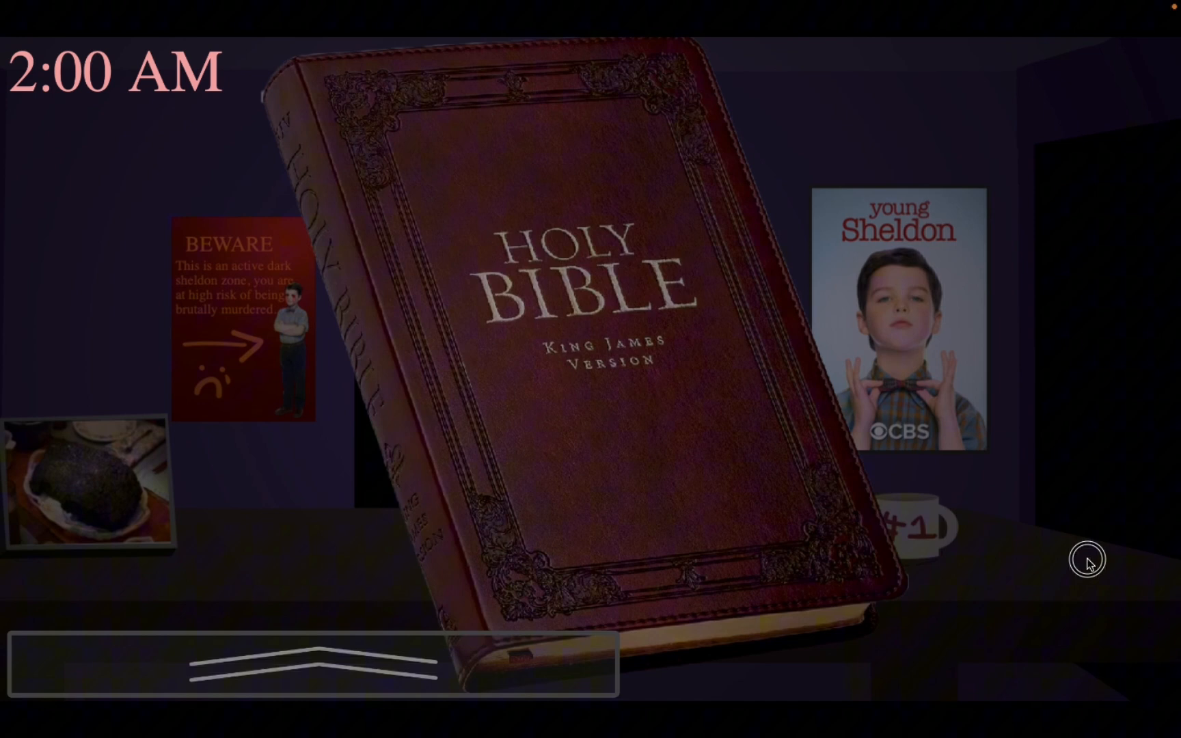
click(1035, 609)
click(778, 419)
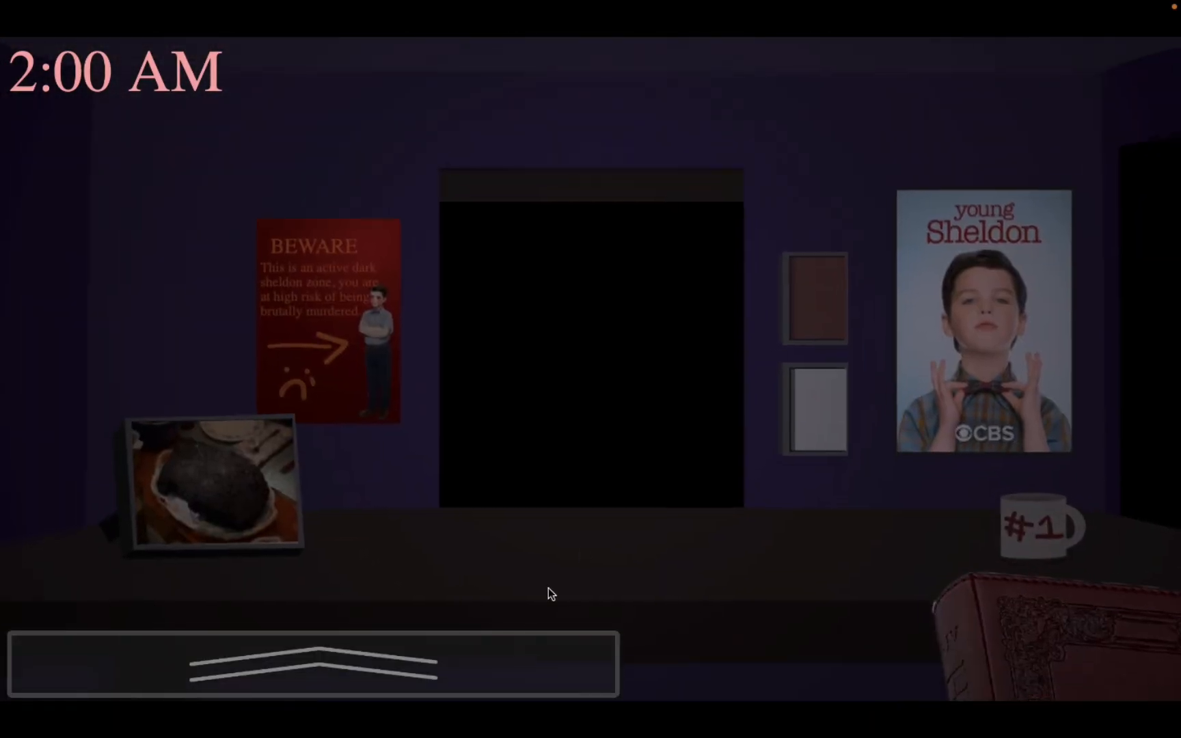
mouse_move(313, 662)
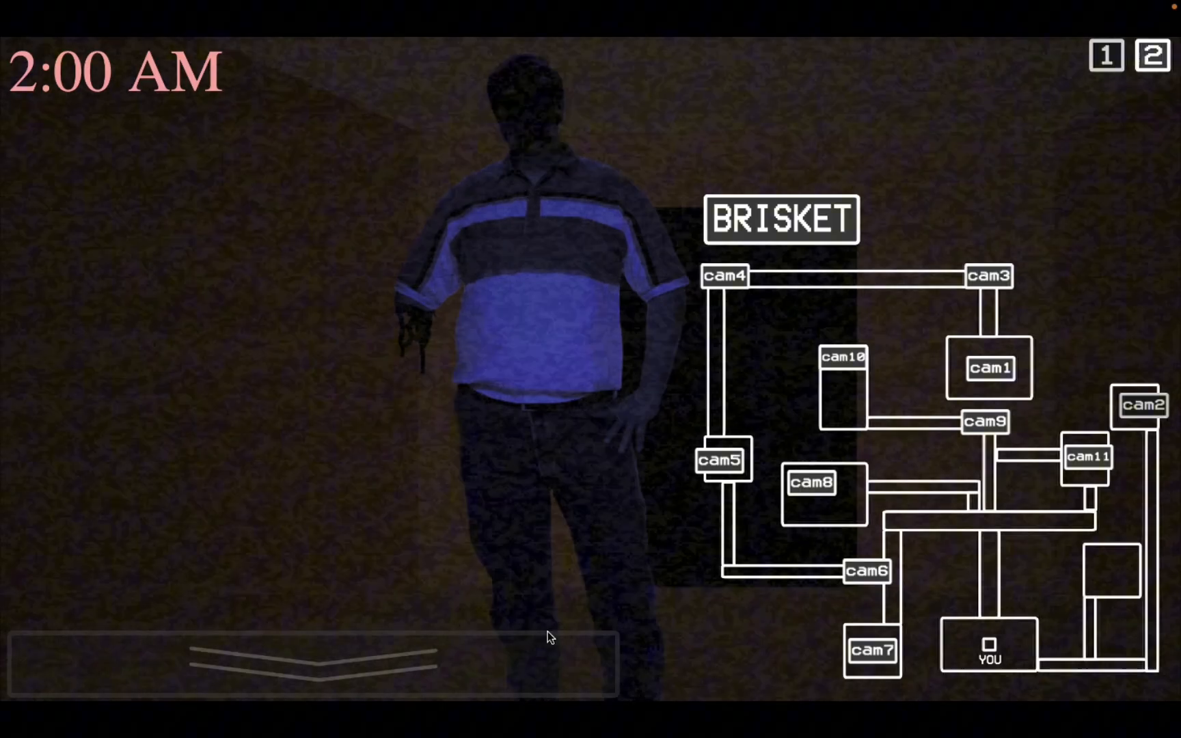
- Scan cam4, BRISKET and vending-machine feeds, light the hallway, then bring up door power and oxygen readings
click(725, 276)
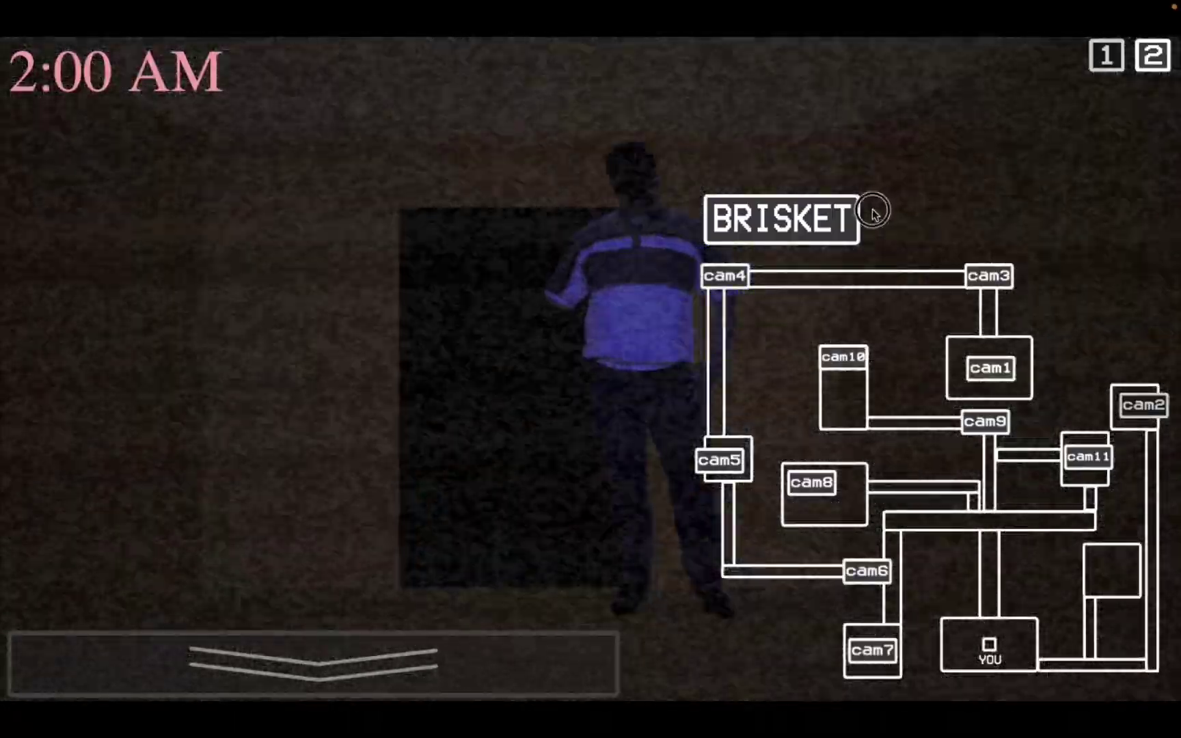
click(841, 370)
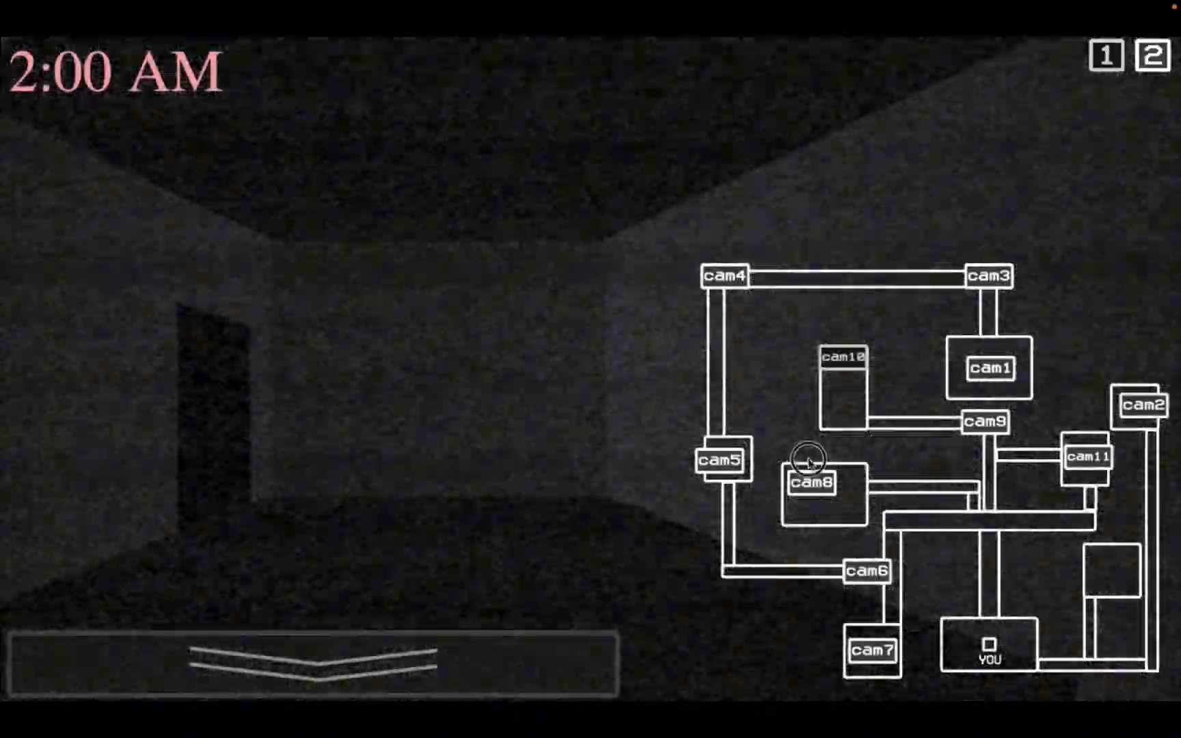
click(805, 480)
click(865, 577)
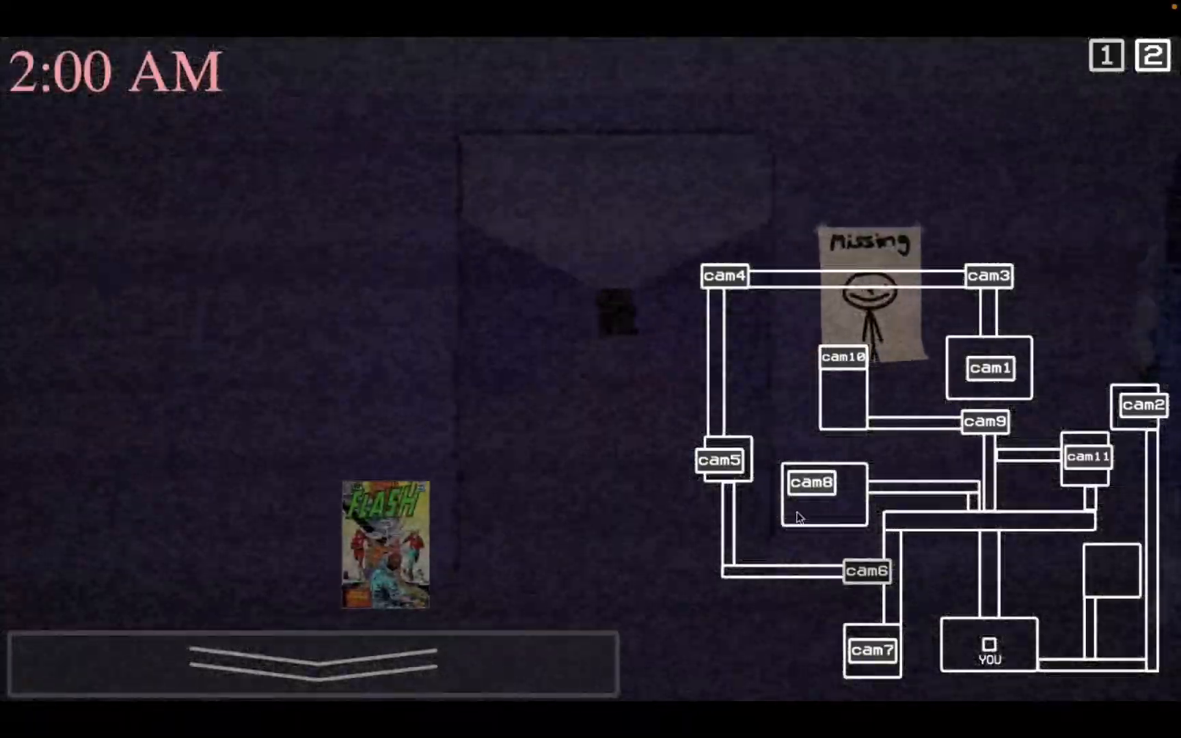
click(1136, 405)
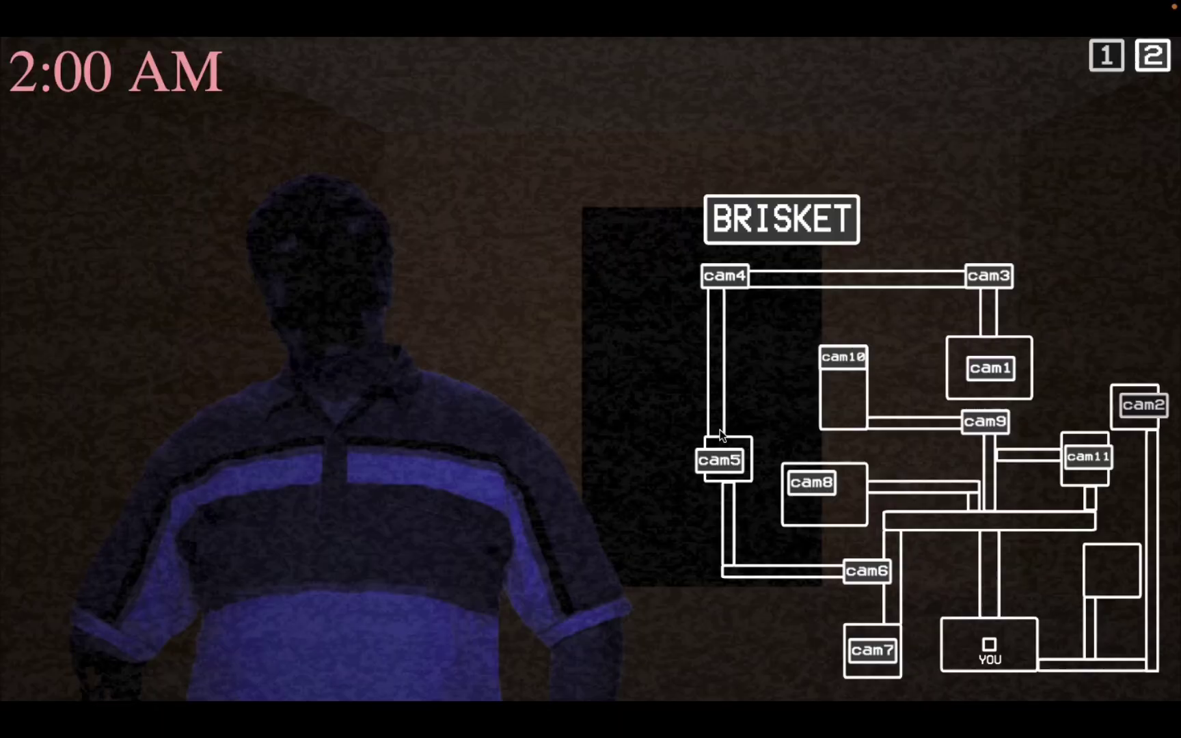
click(314, 660)
click(778, 437)
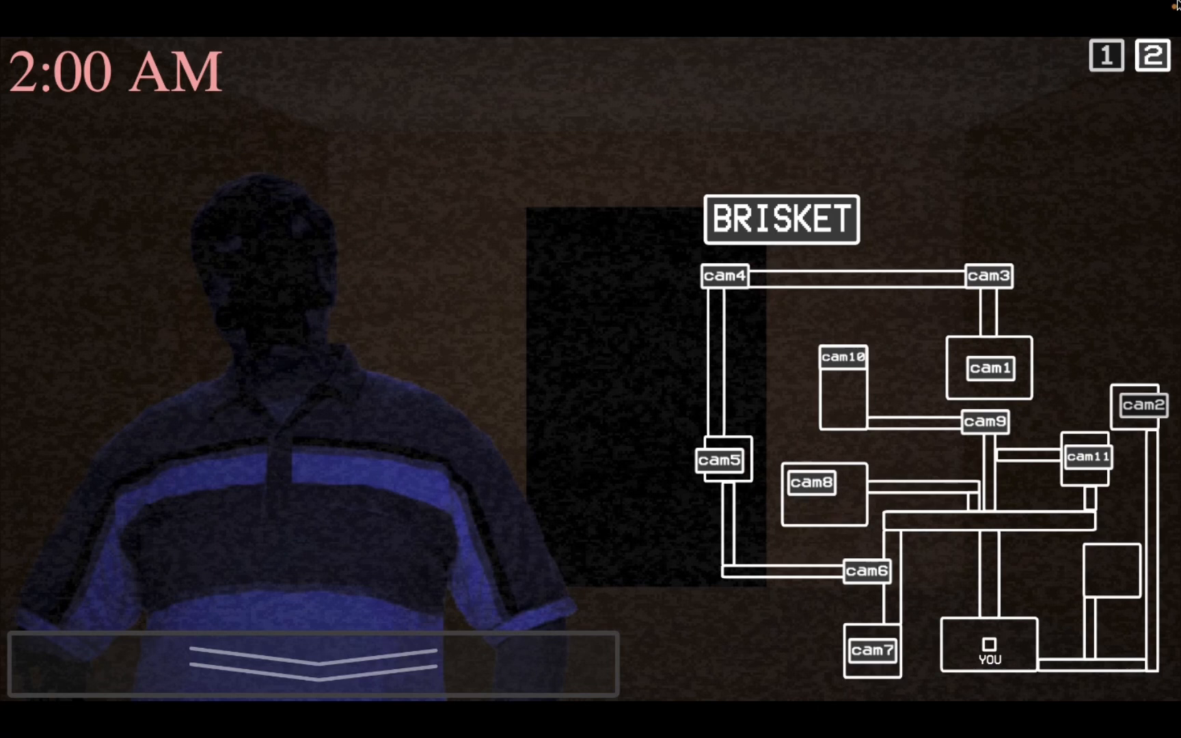
click(1151, 57)
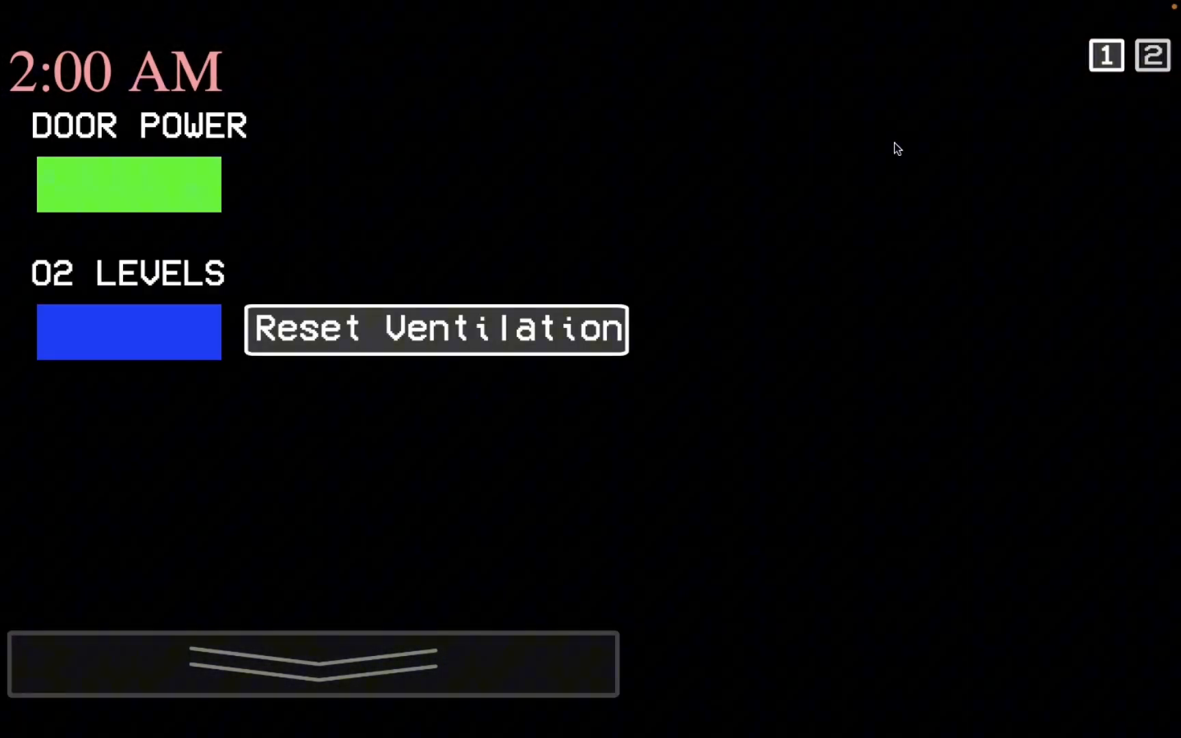
- Flip the monitor down and up, then check the door power and oxygen panel
click(1105, 56)
click(424, 647)
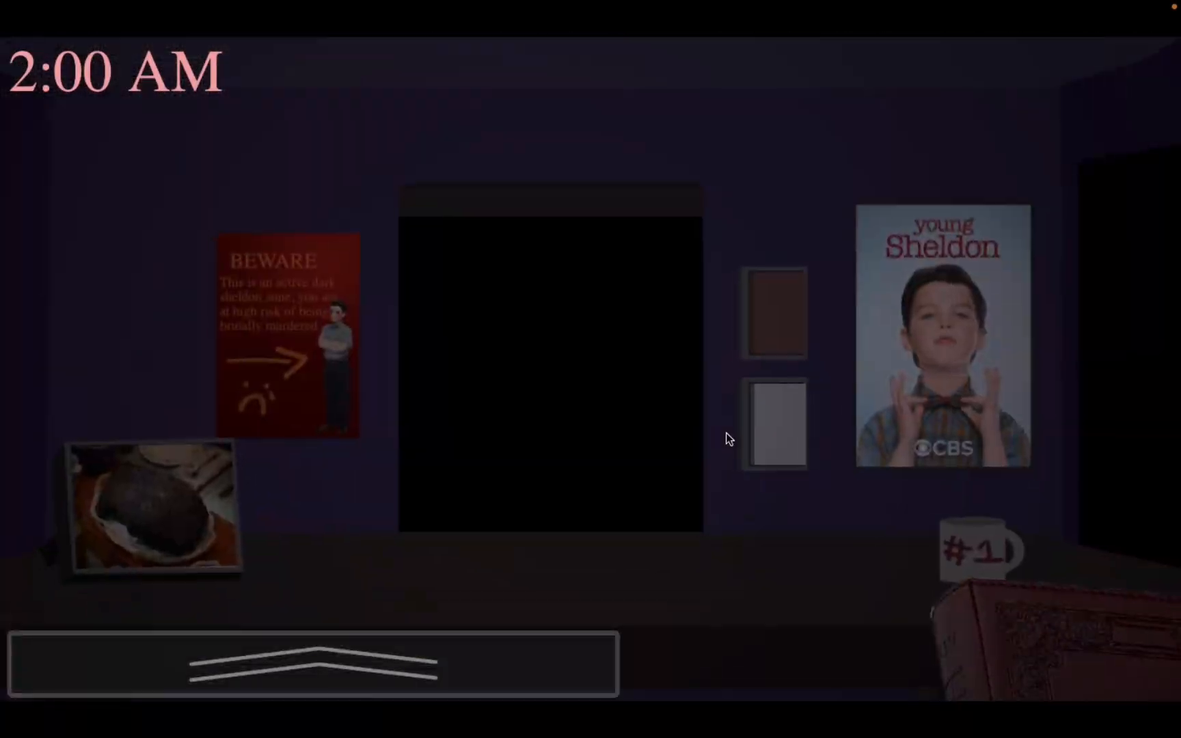
click(425, 647)
click(1152, 56)
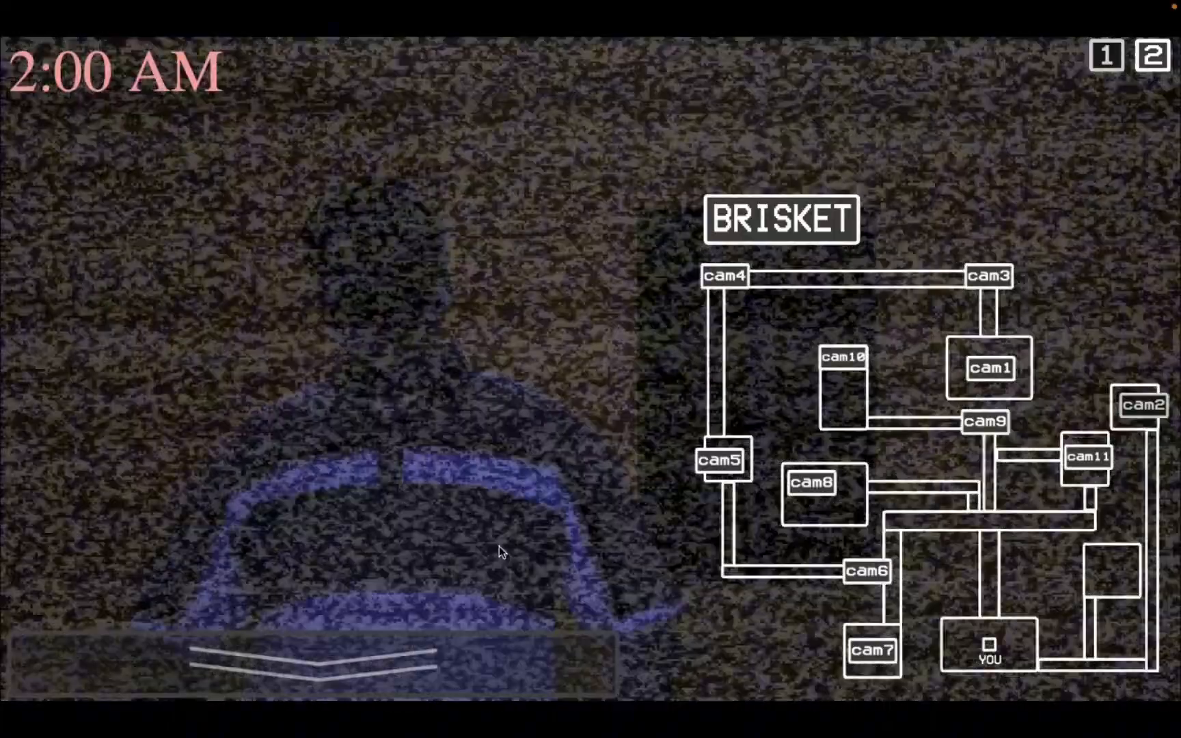
click(499, 546)
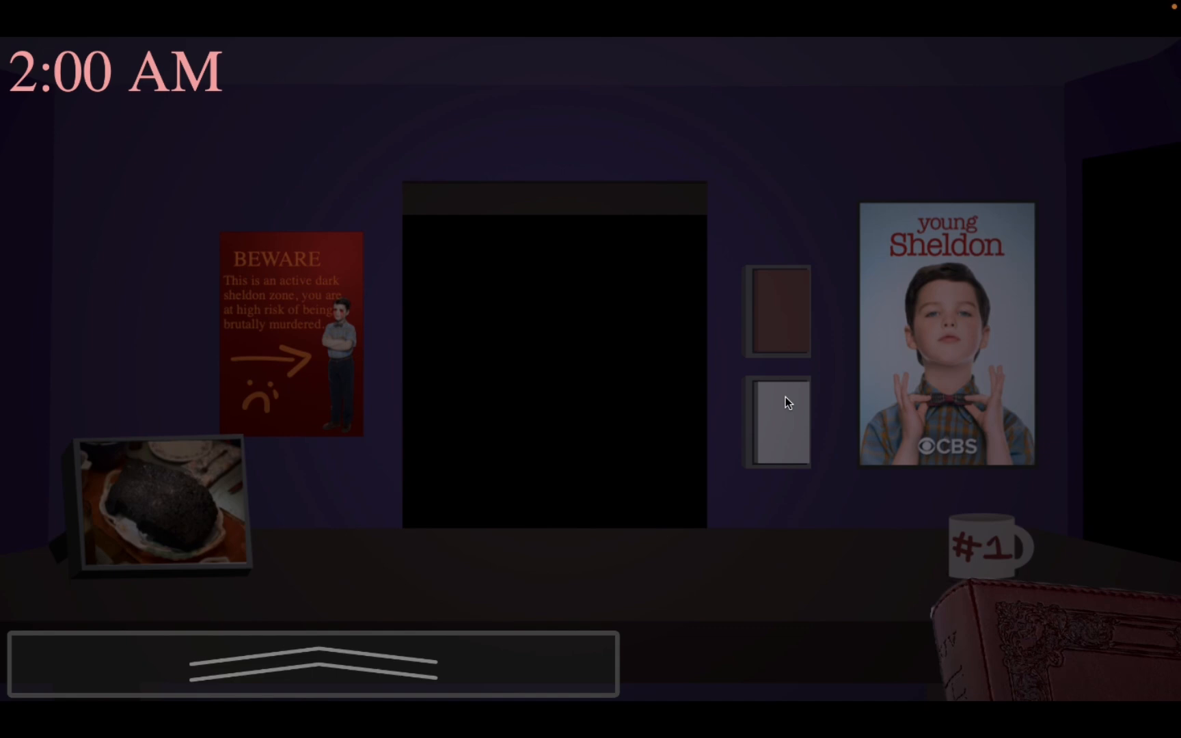
- Flick between the cameras and office watching BRISKET, then hold up the Holy Bible and set it down
click(446, 661)
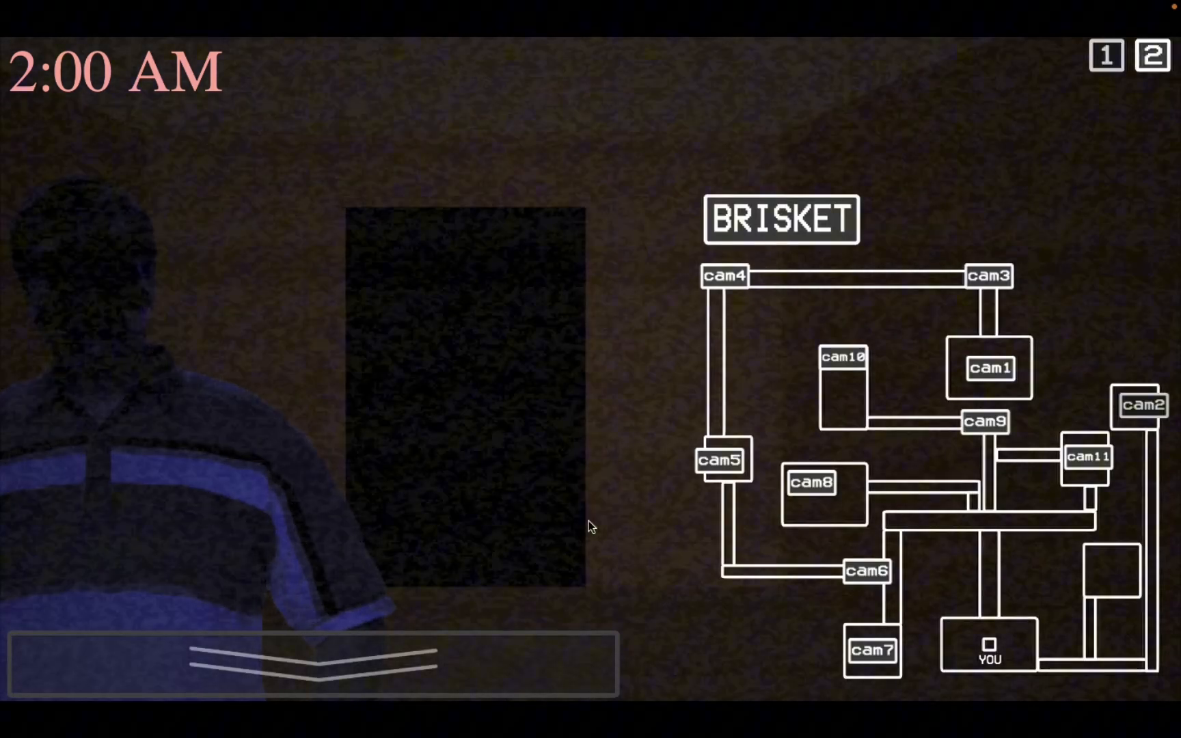
click(589, 646)
click(646, 627)
click(603, 679)
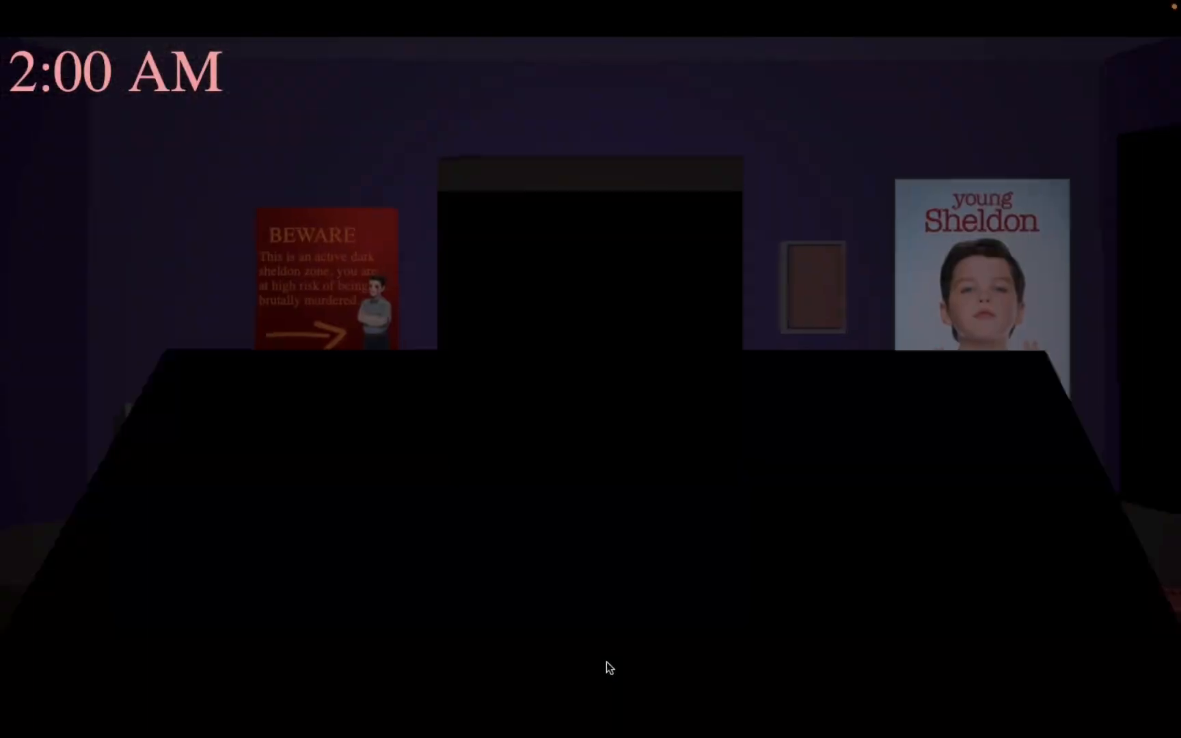
click(593, 670)
click(1055, 590)
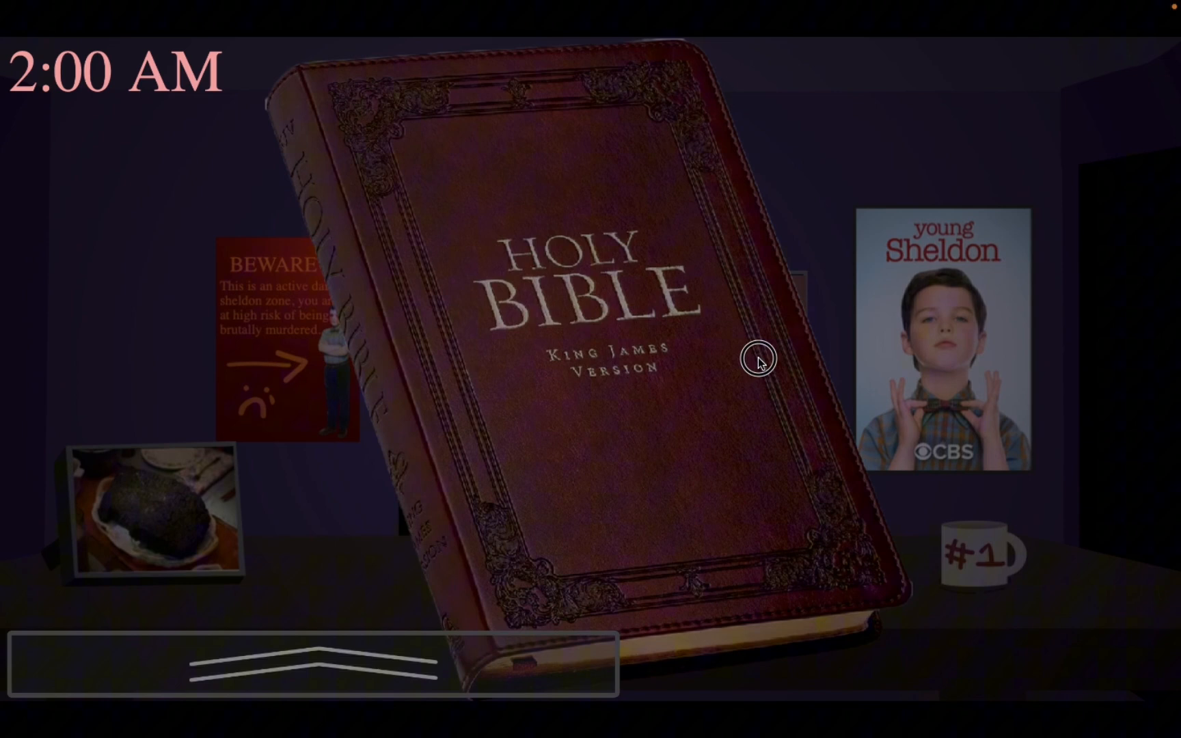
click(807, 404)
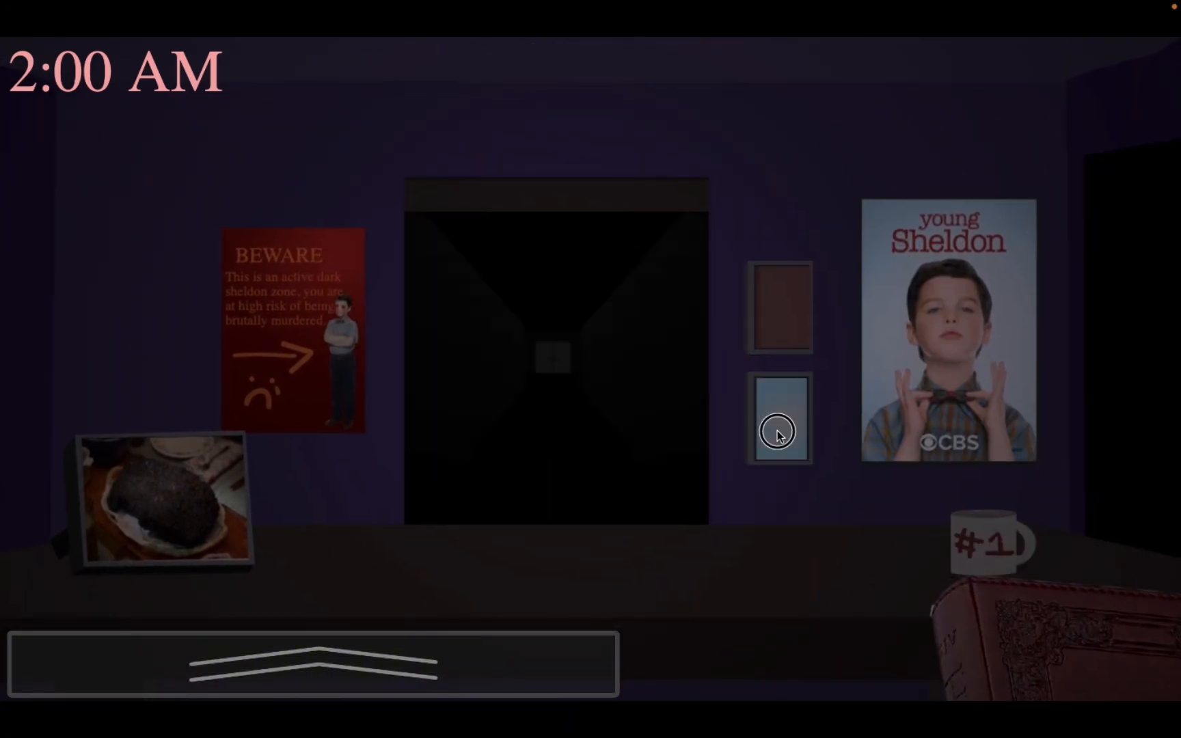
- Recheck door power and O2, turn off the hallway light, then view the static-filled room camera
click(455, 643)
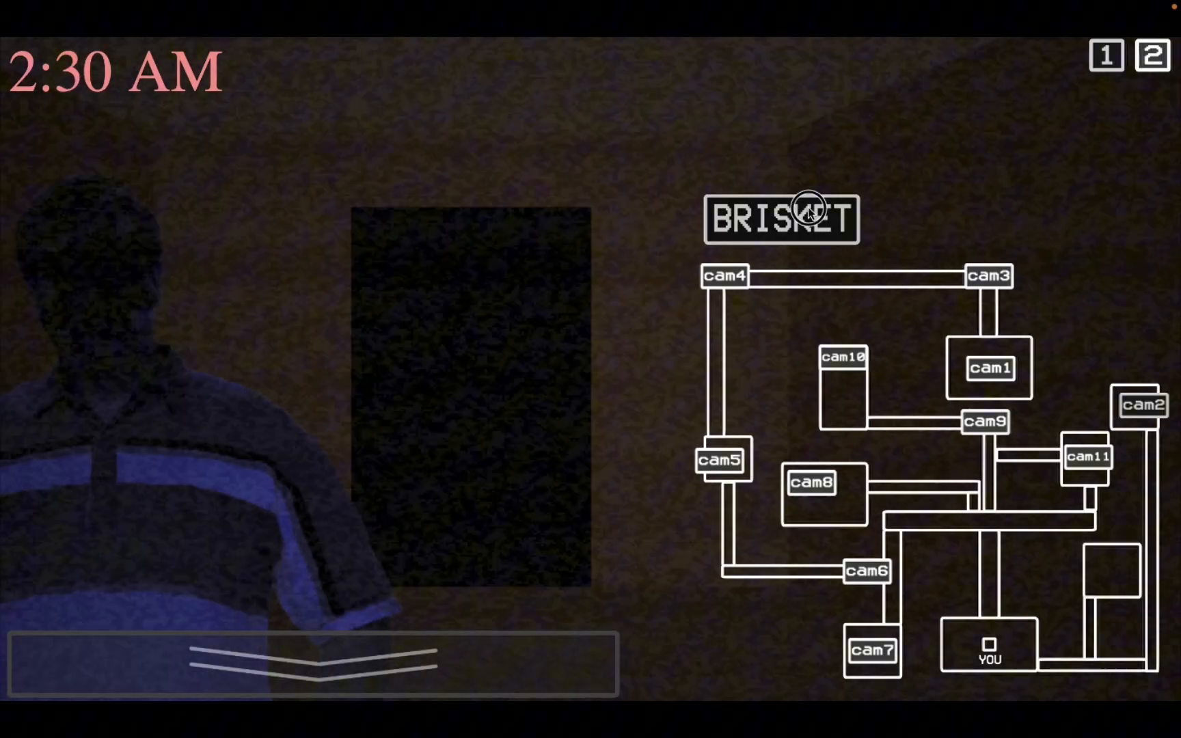
click(1153, 57)
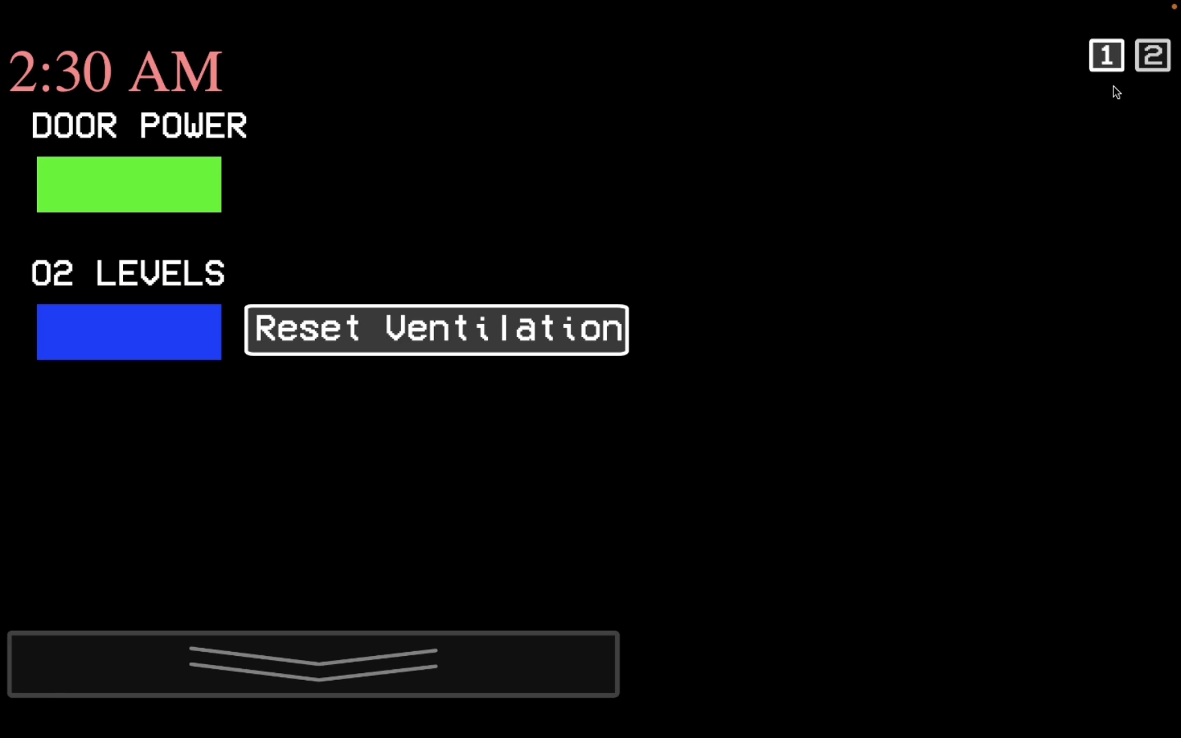
click(1106, 56)
click(429, 651)
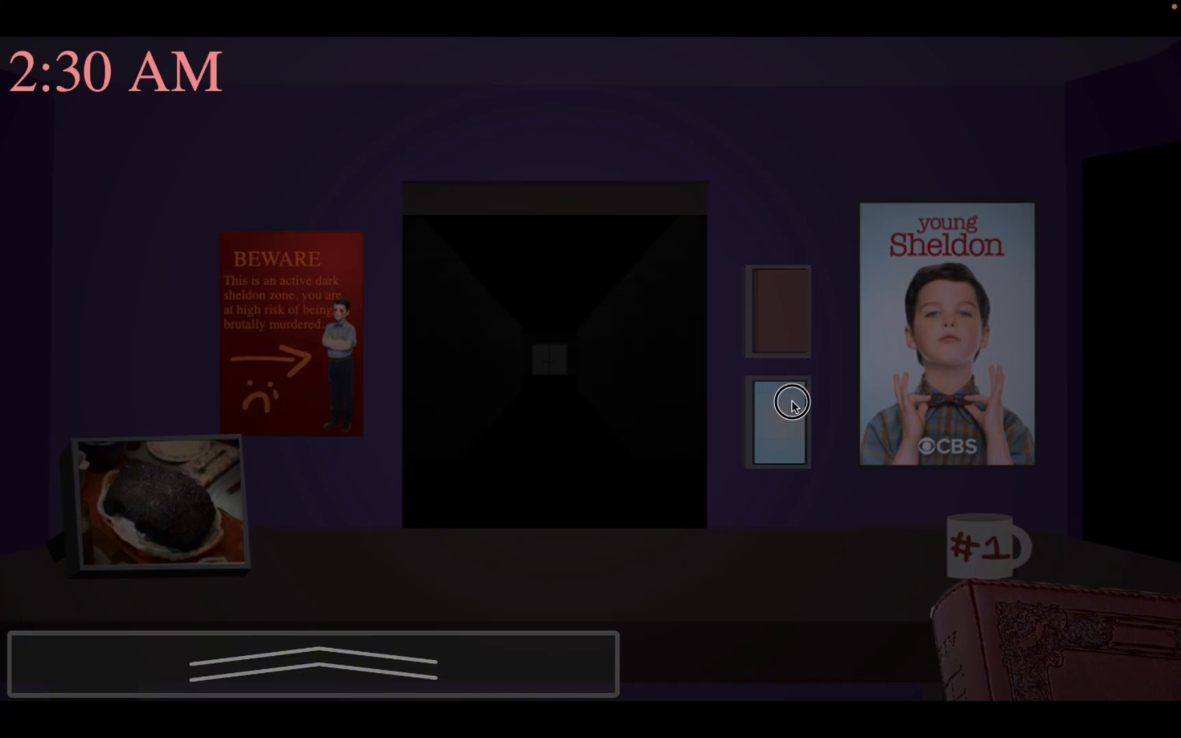
click(792, 403)
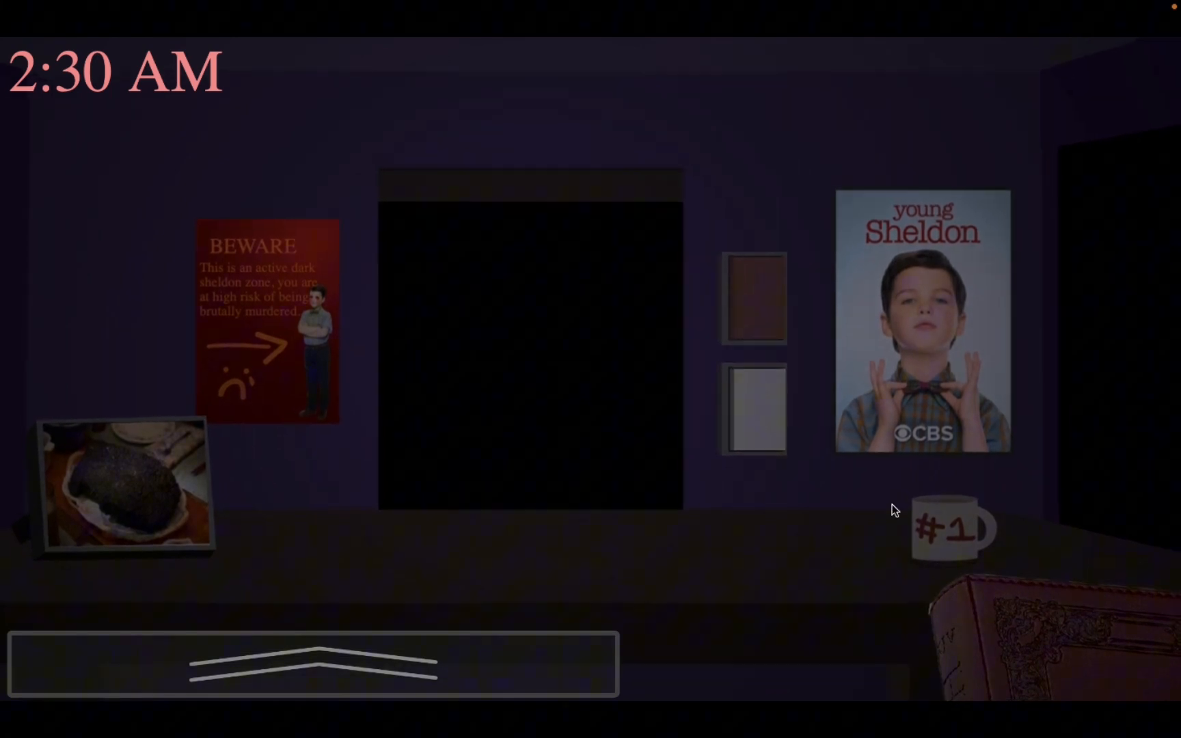
mouse_move(313, 664)
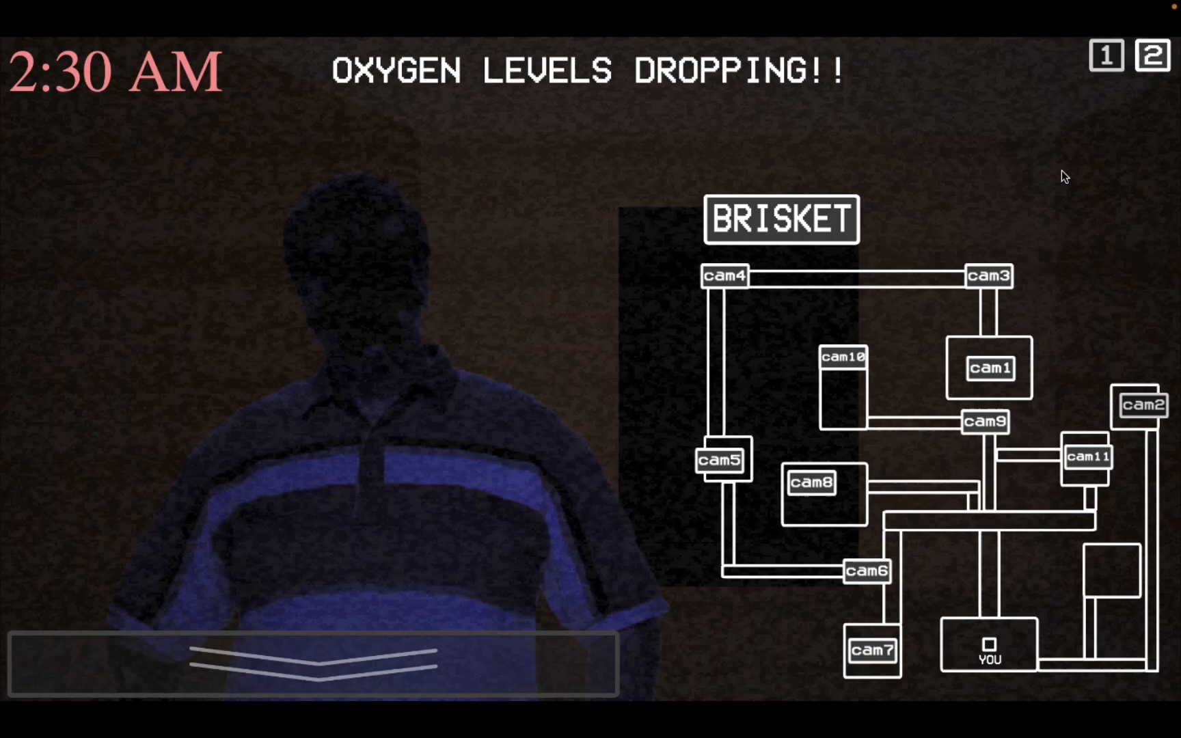
click(1158, 58)
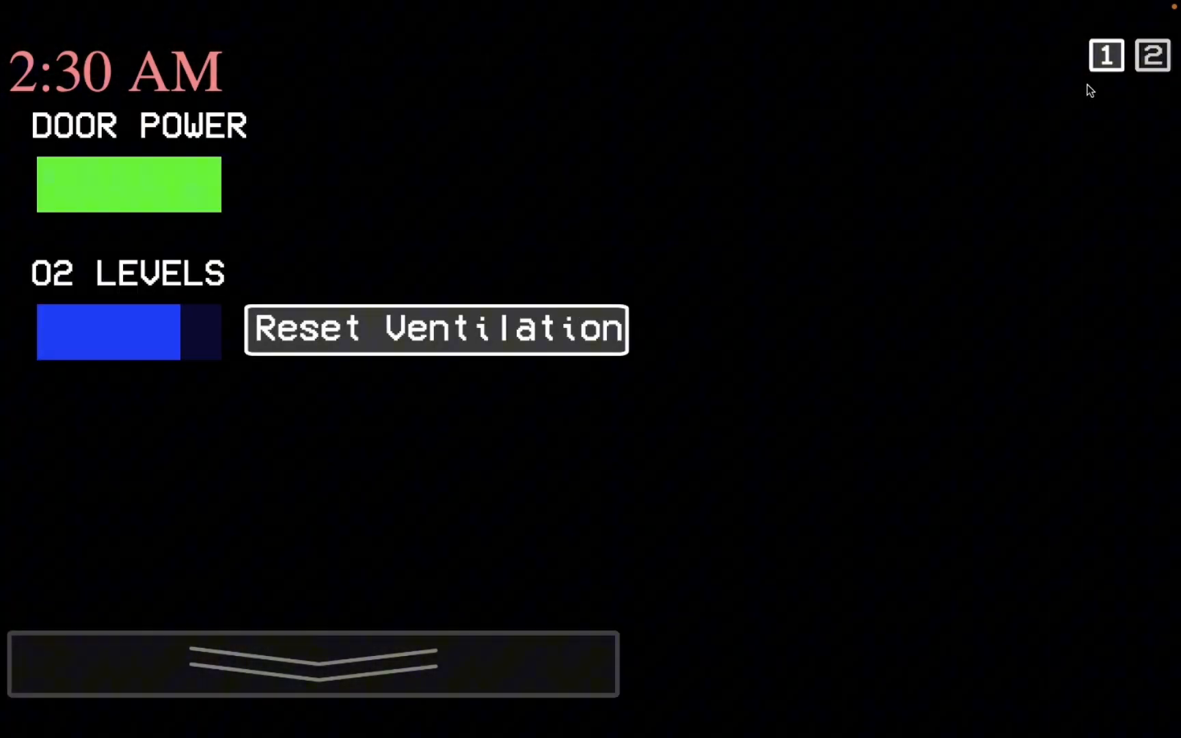
click(1105, 56)
click(722, 457)
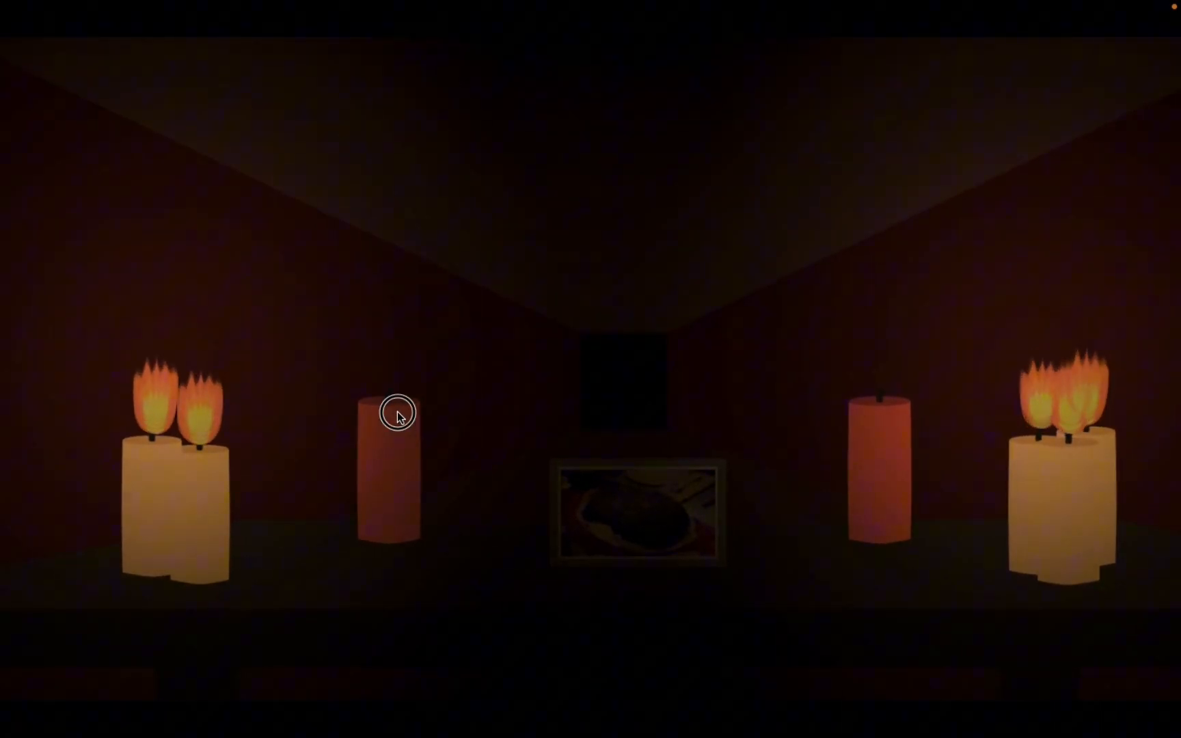
- Look around the candle room and light the remaining red candles so the next night loads
drag(397, 413, 790, 384)
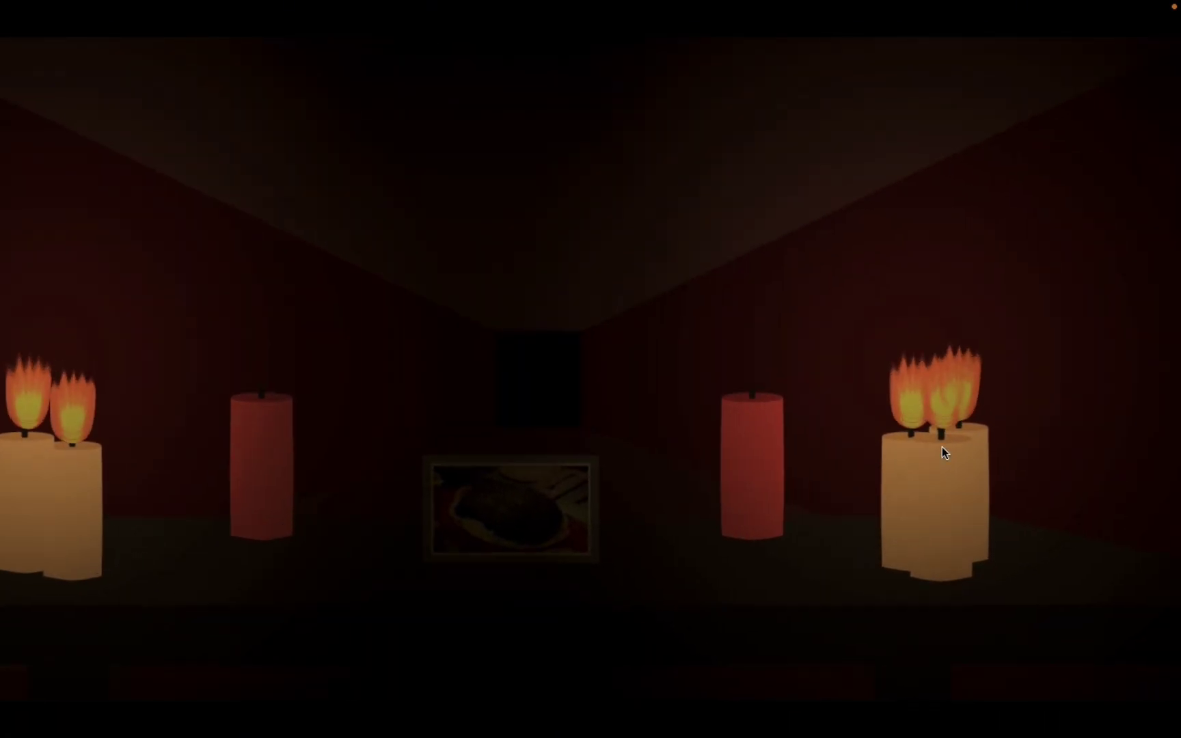
drag(889, 431, 779, 403)
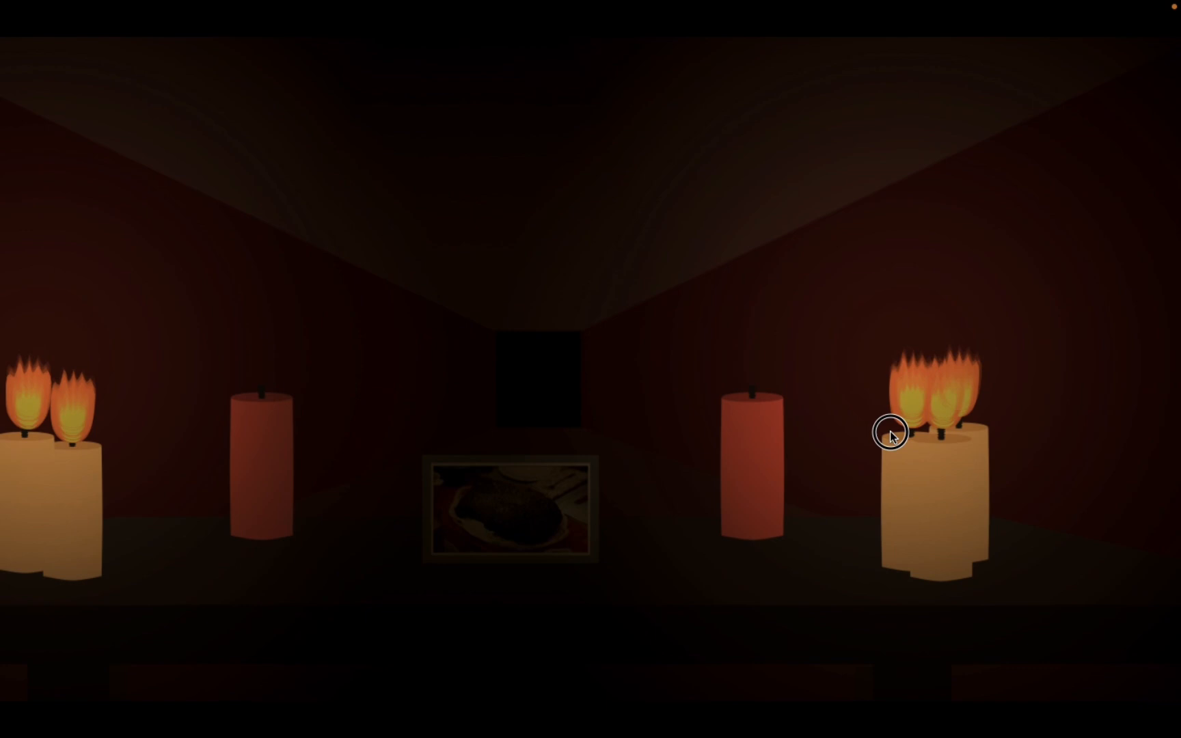
drag(796, 462, 371, 448)
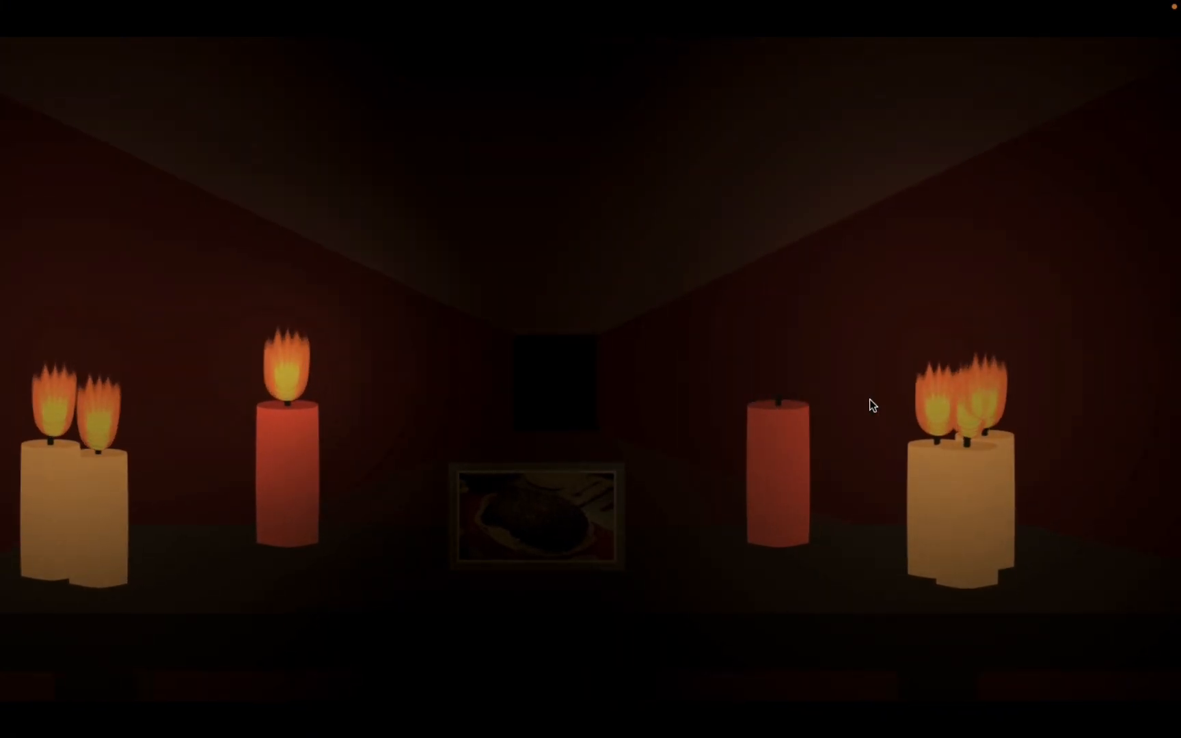
click(812, 388)
click(786, 387)
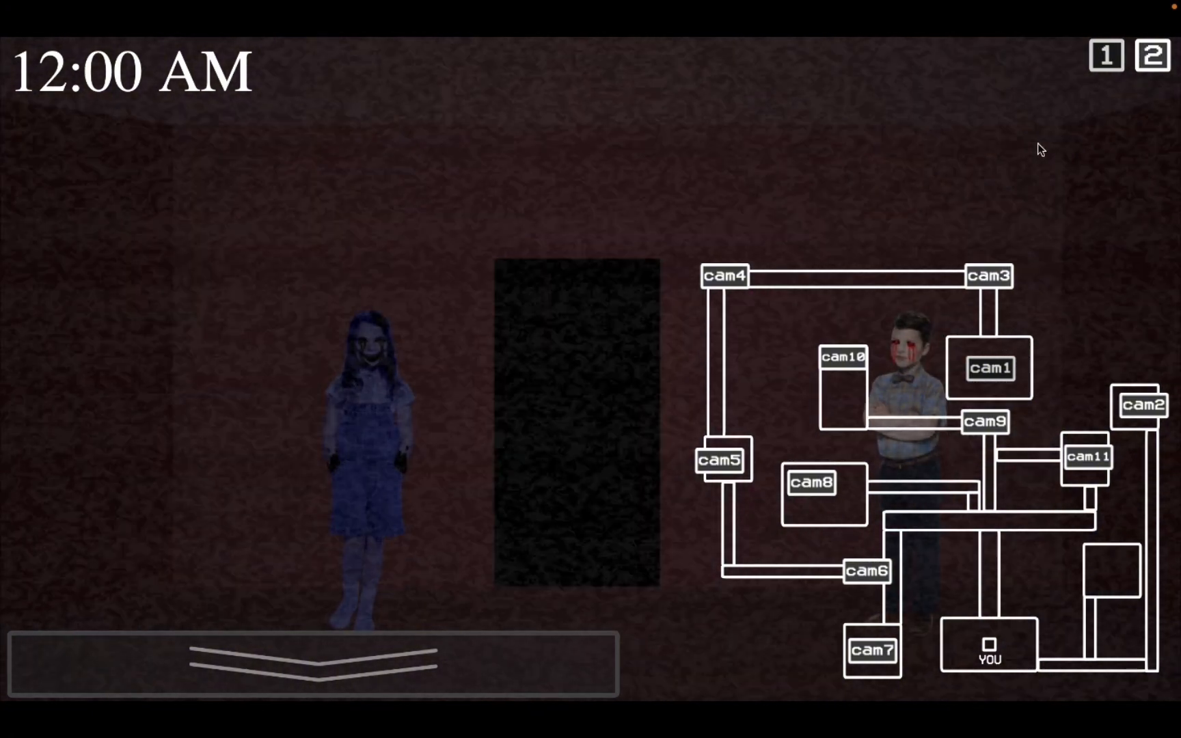
- Check door power and O2, then cycle cameras through BRISKET's room and the girl figure's room
click(1106, 57)
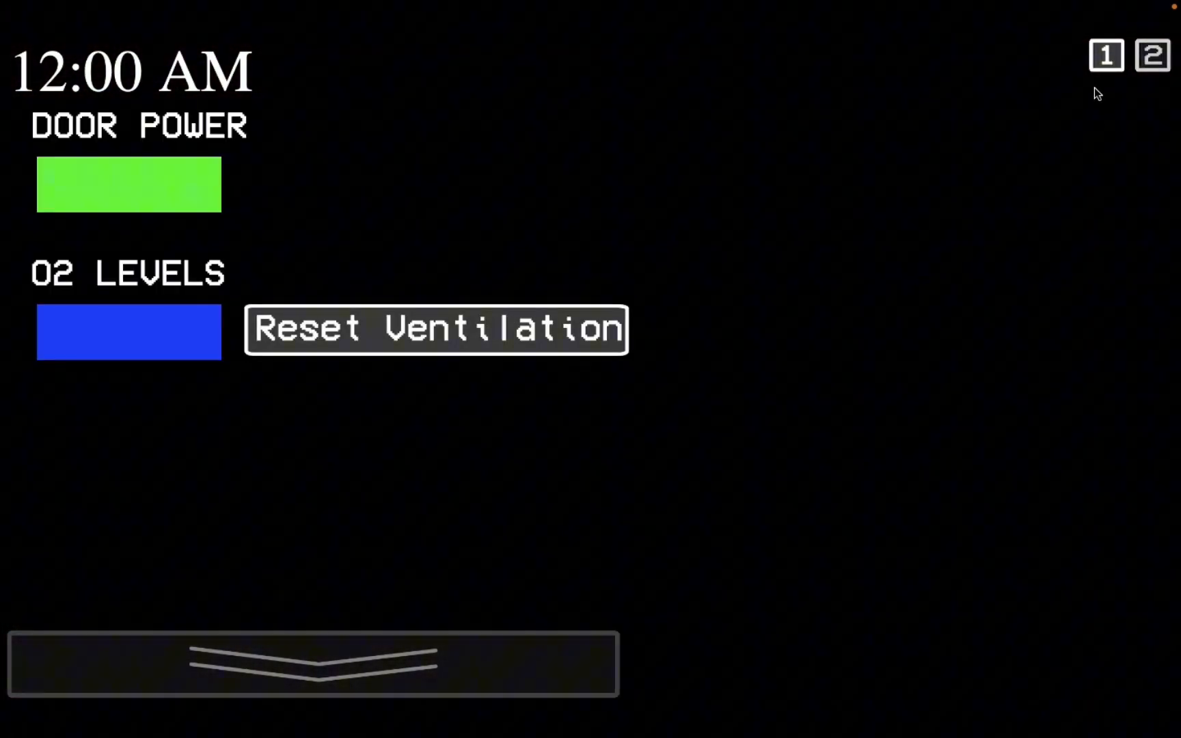
click(1106, 57)
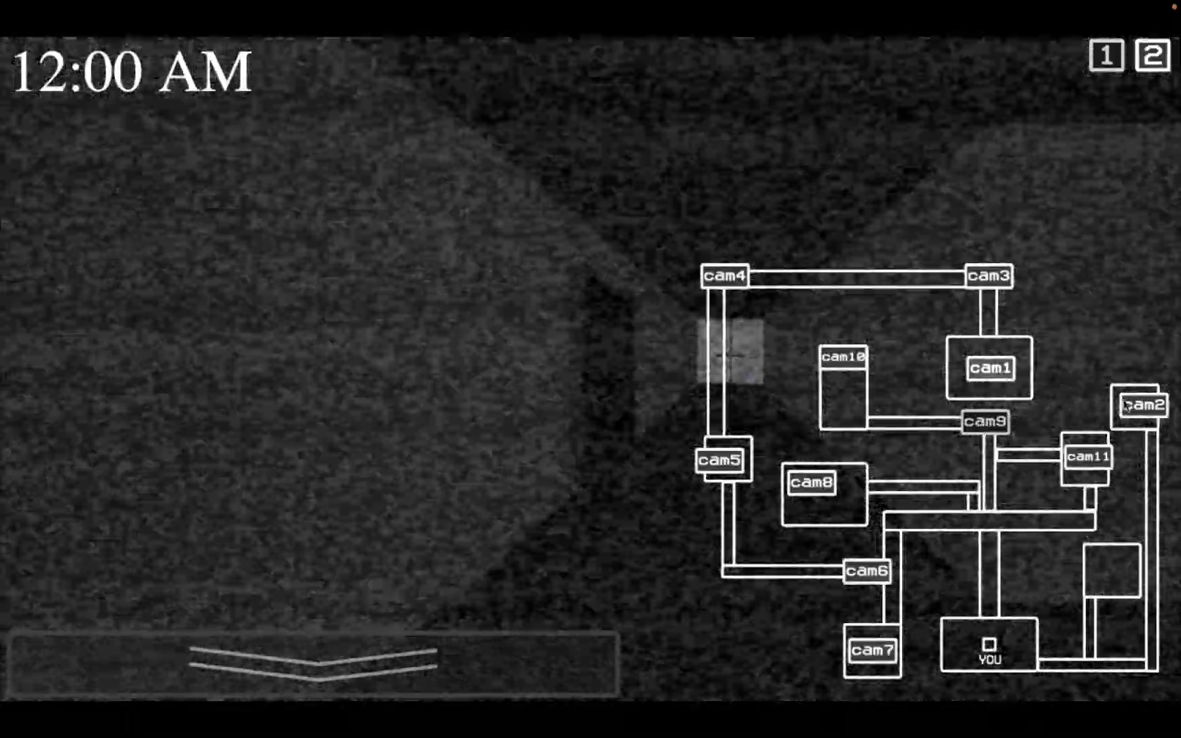
click(842, 360)
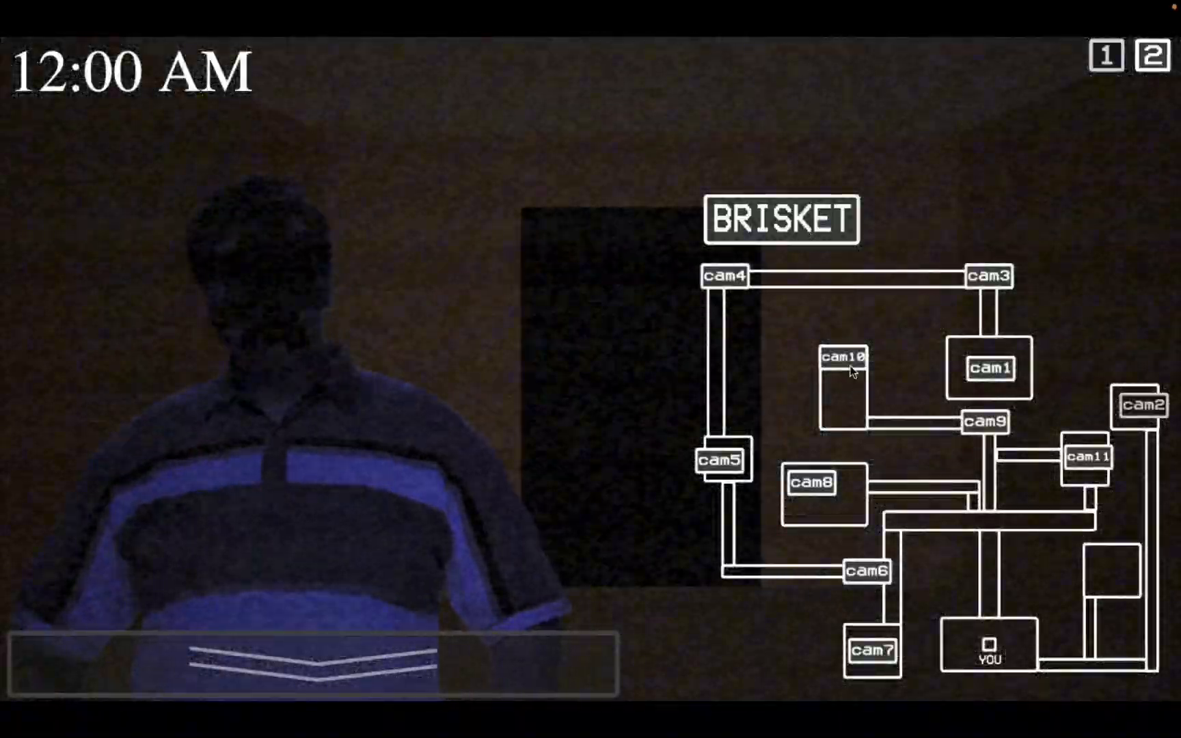
click(990, 367)
click(985, 421)
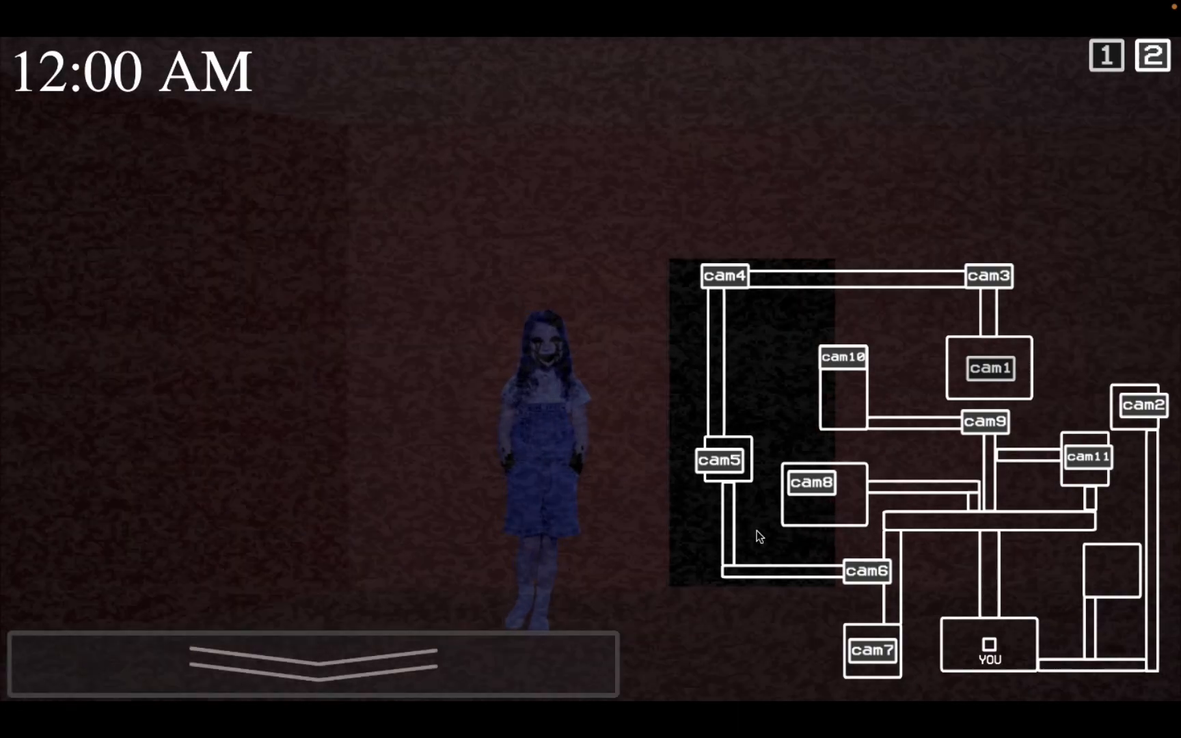
click(1137, 404)
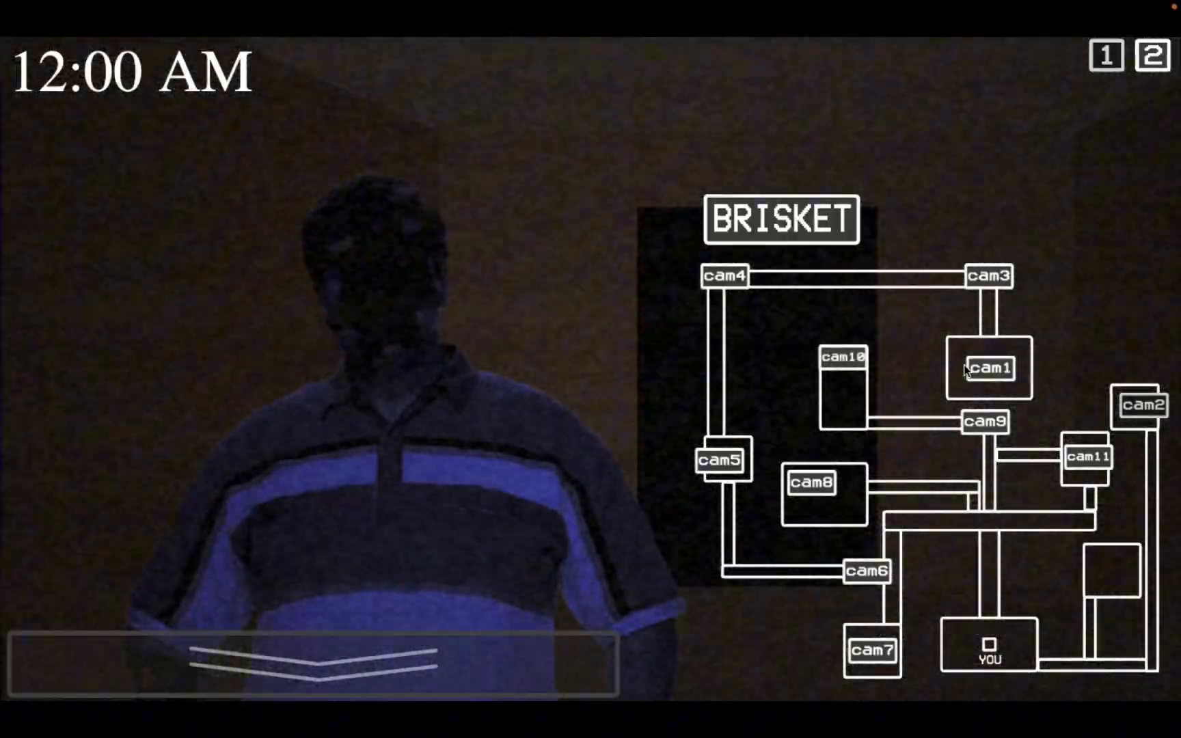
- Return to the office, light the hallway, recheck BRISKET's camera and hold up the Holy Bible
click(965, 369)
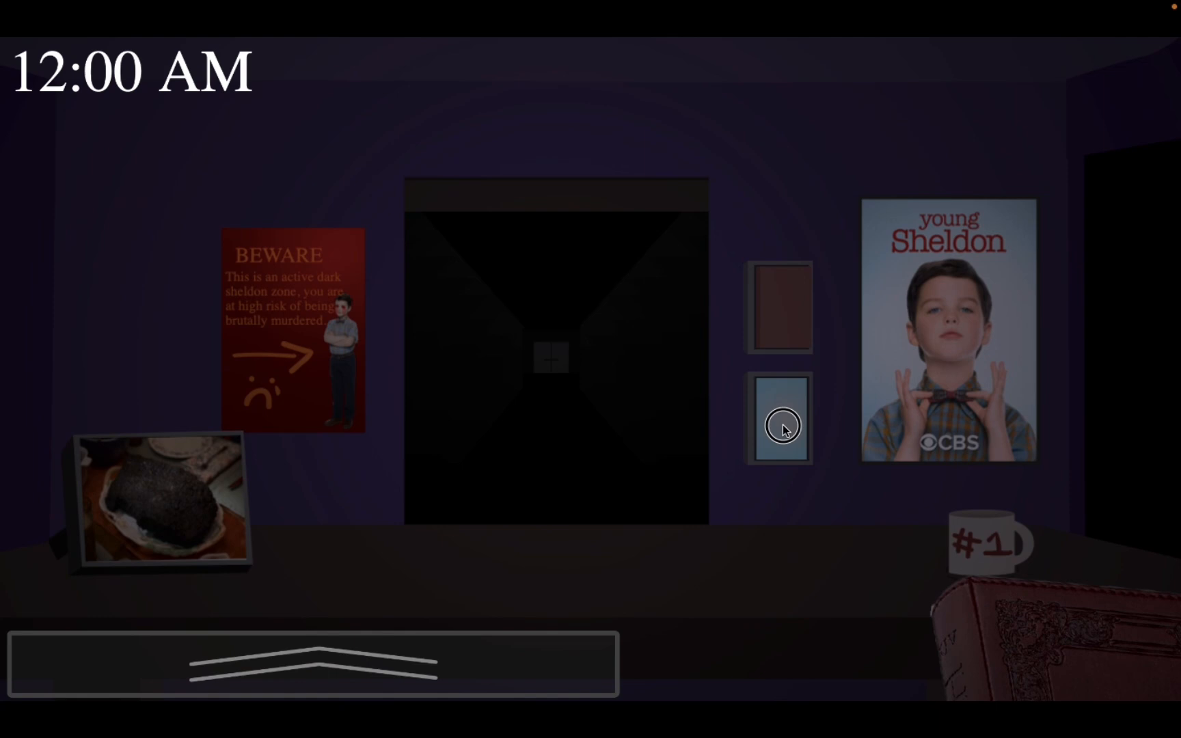
click(783, 425)
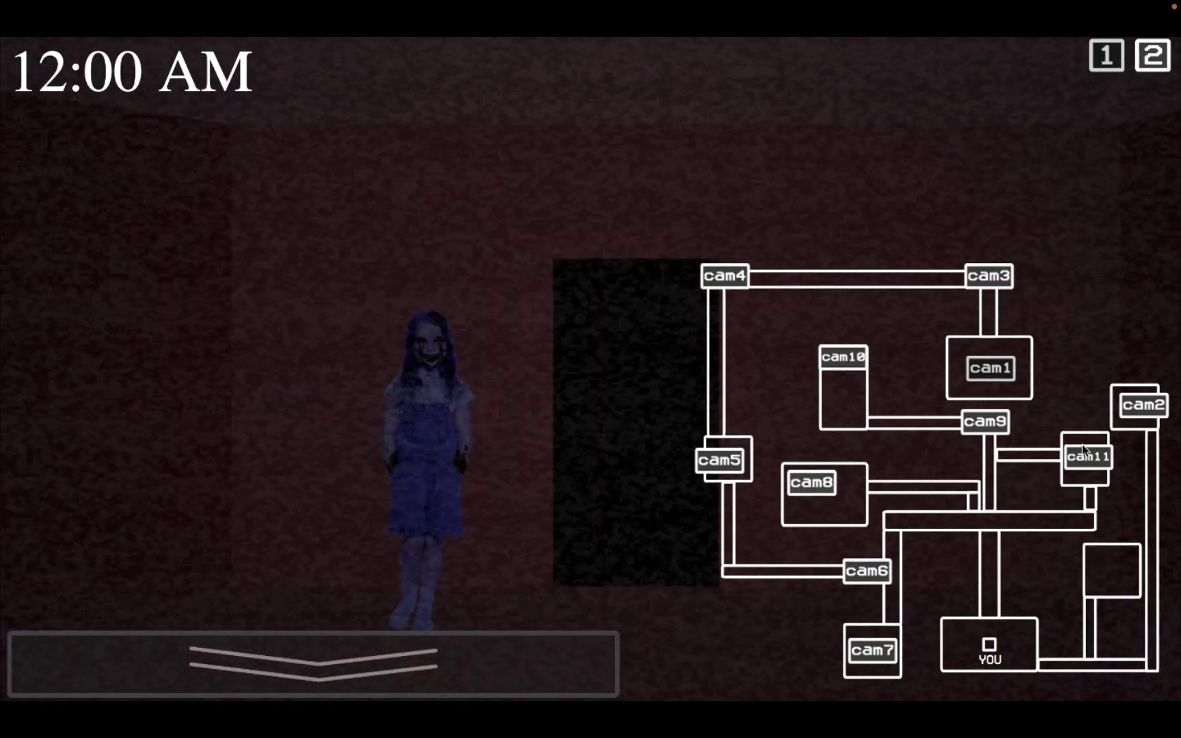
click(1137, 403)
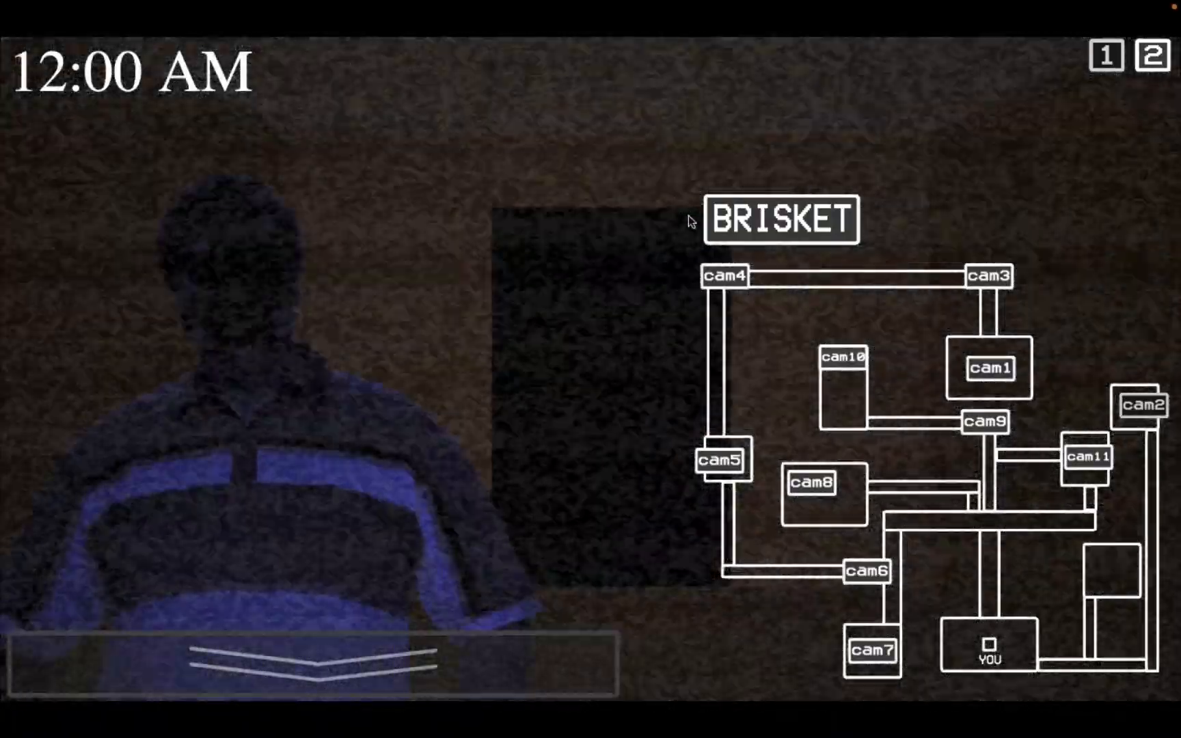
click(843, 360)
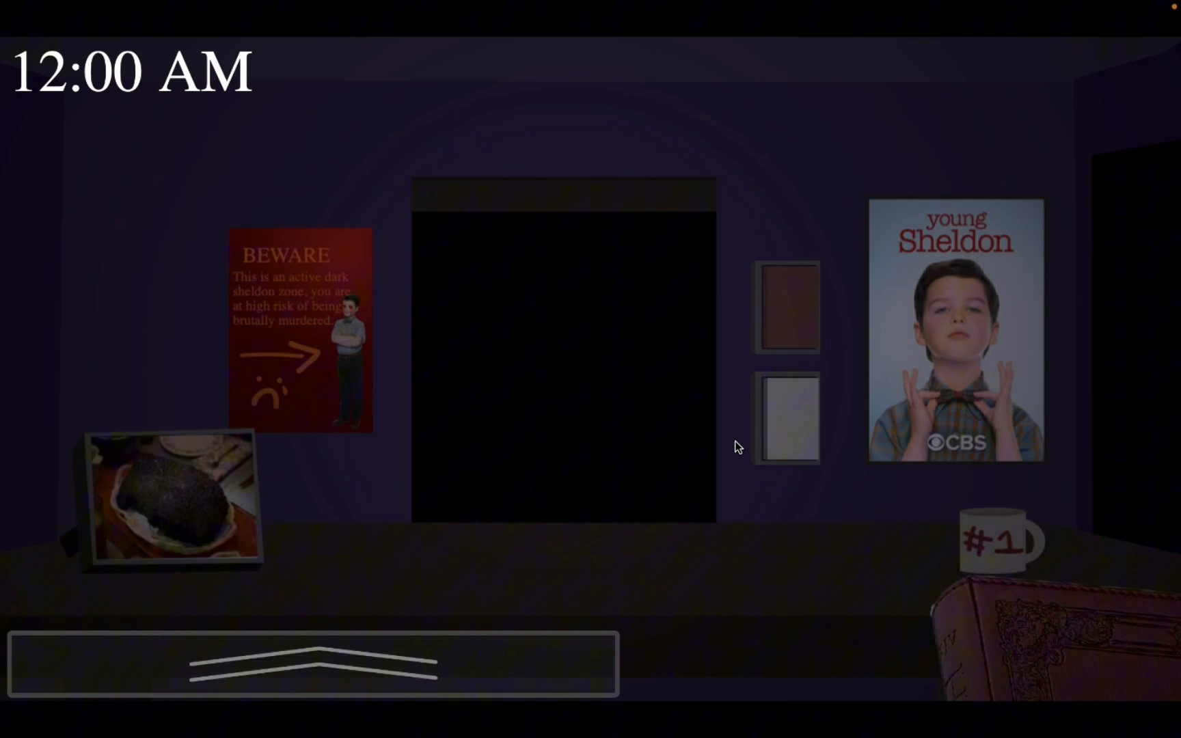
click(807, 441)
click(800, 440)
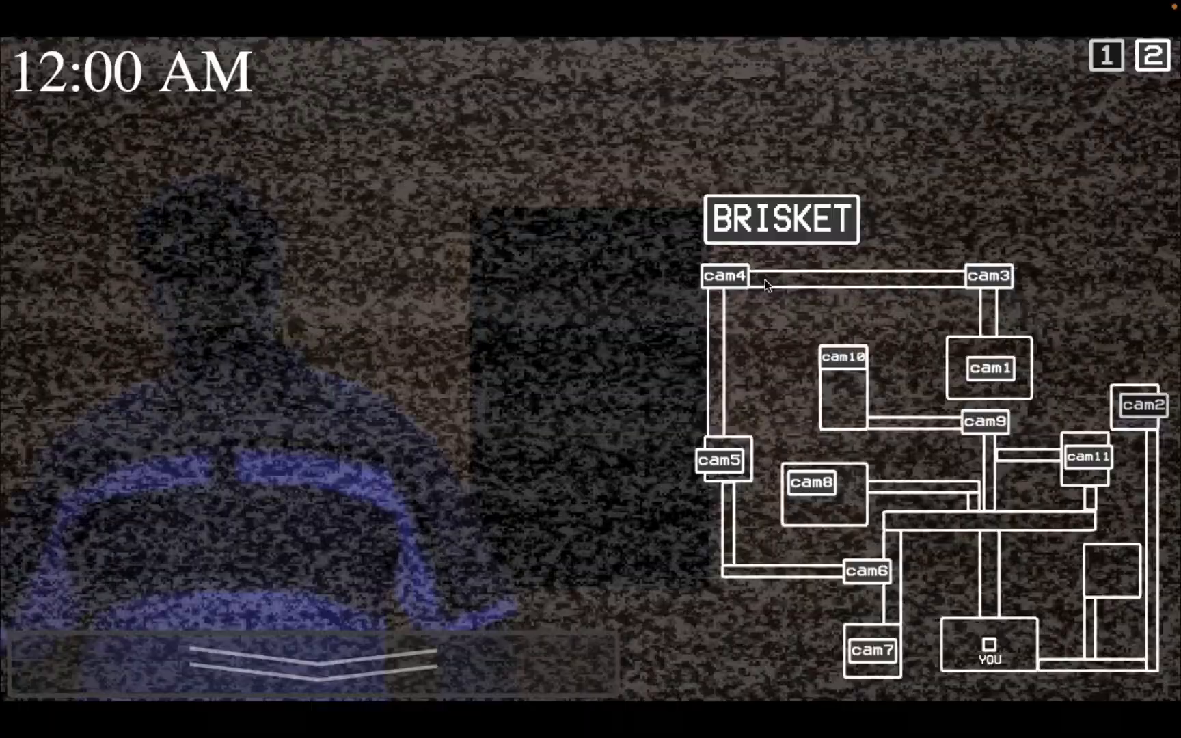
- Check the BRISKET feed and the readings panel, then switch the hallway light off and back on
click(989, 276)
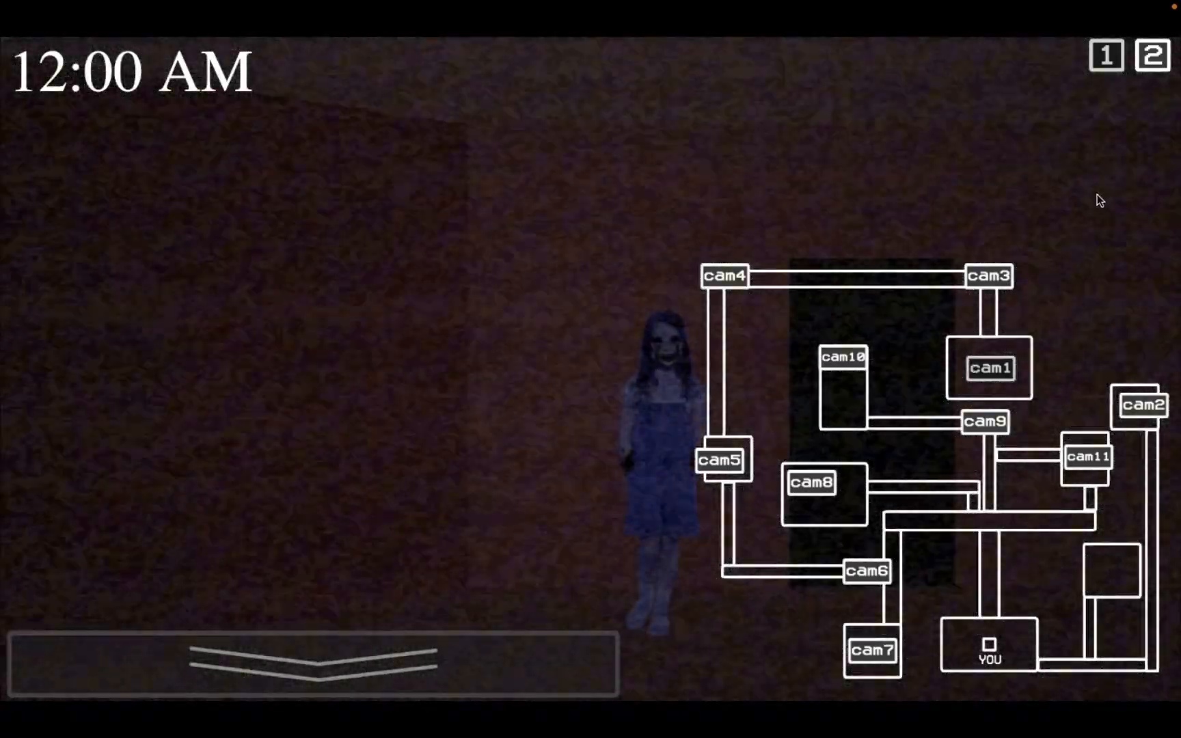
click(1149, 57)
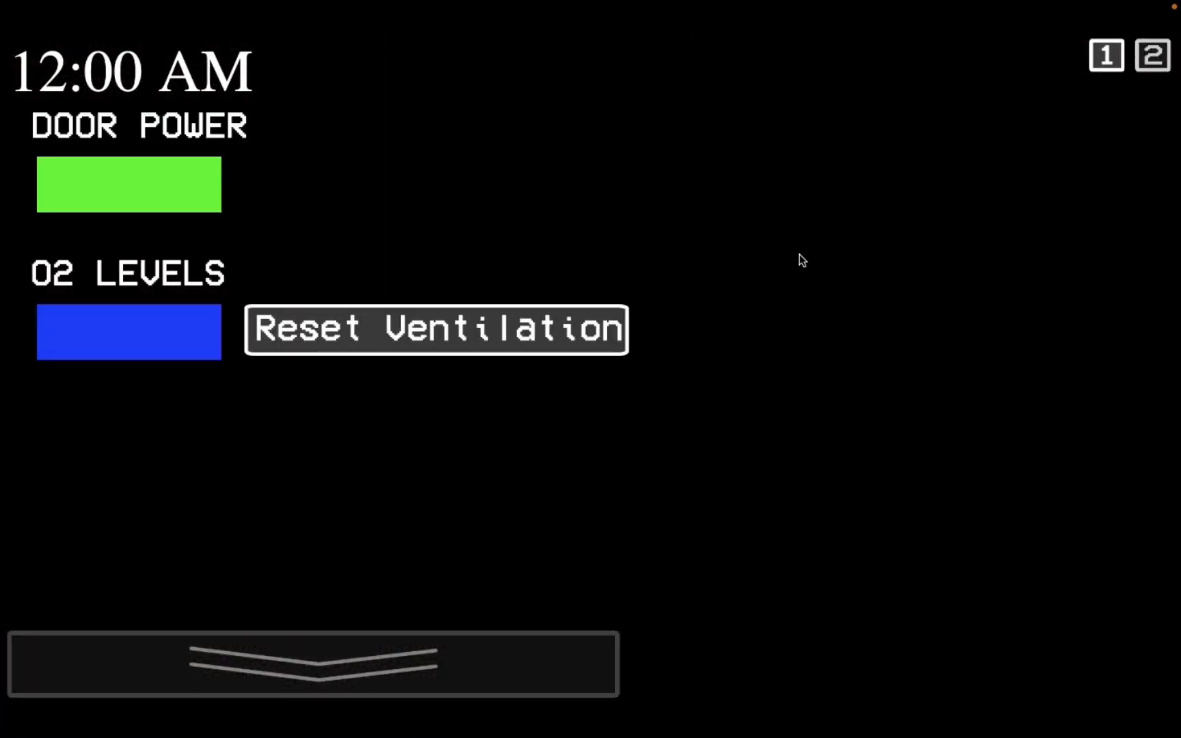
click(1105, 56)
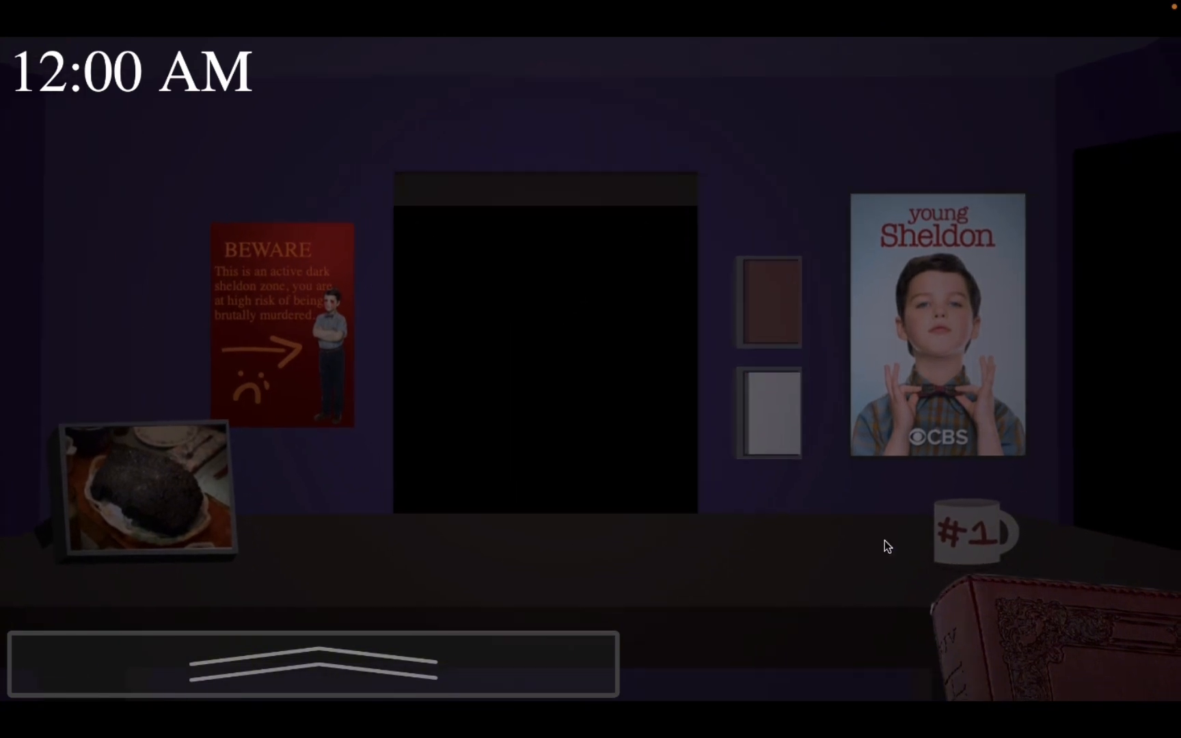
click(1015, 651)
mouse_move(314, 664)
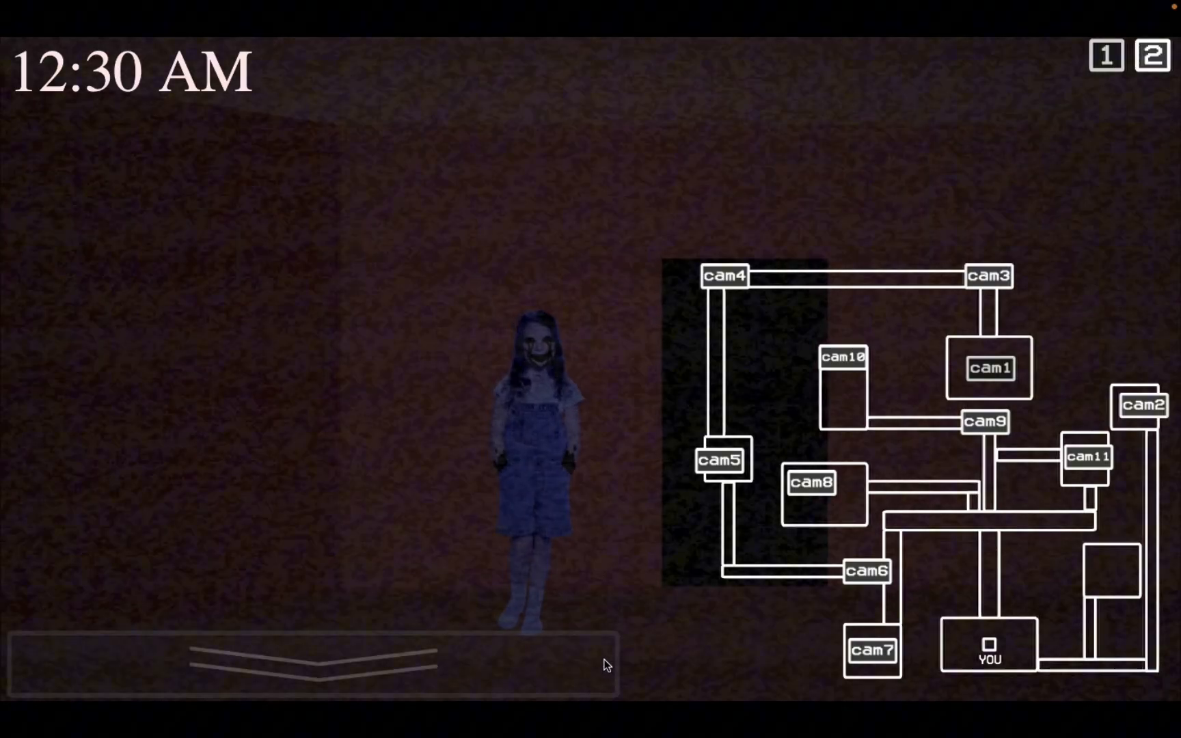
click(1145, 405)
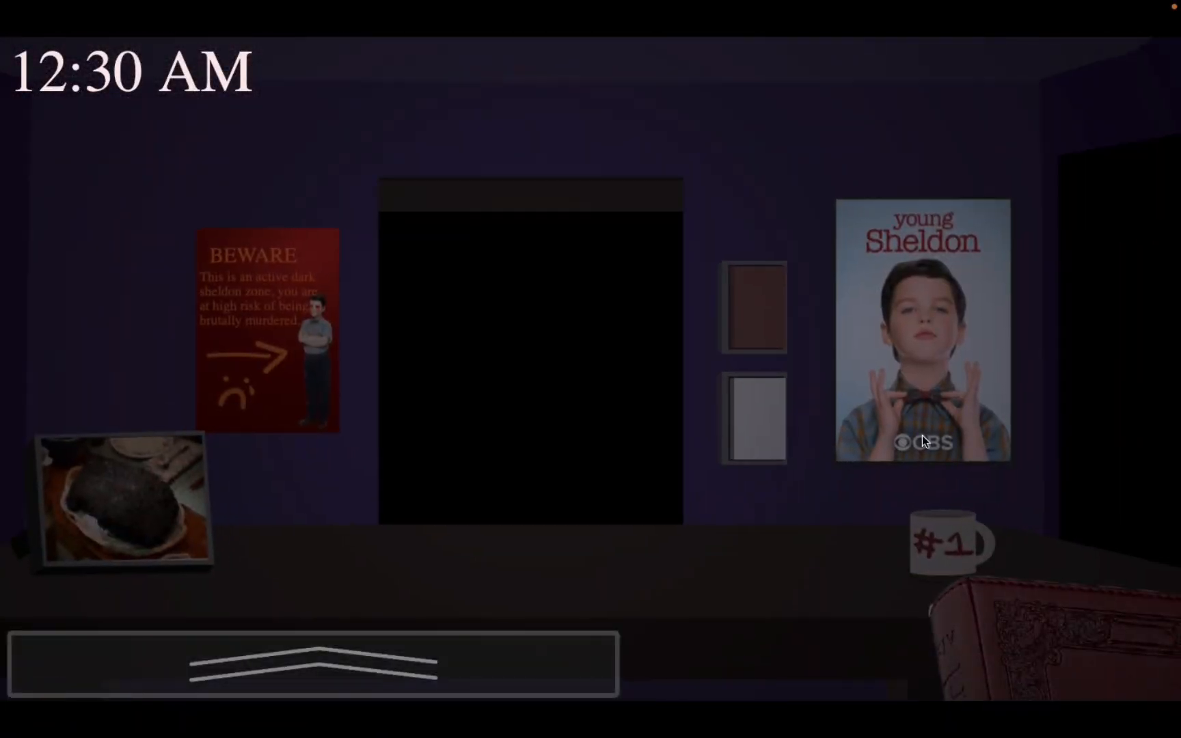
click(805, 444)
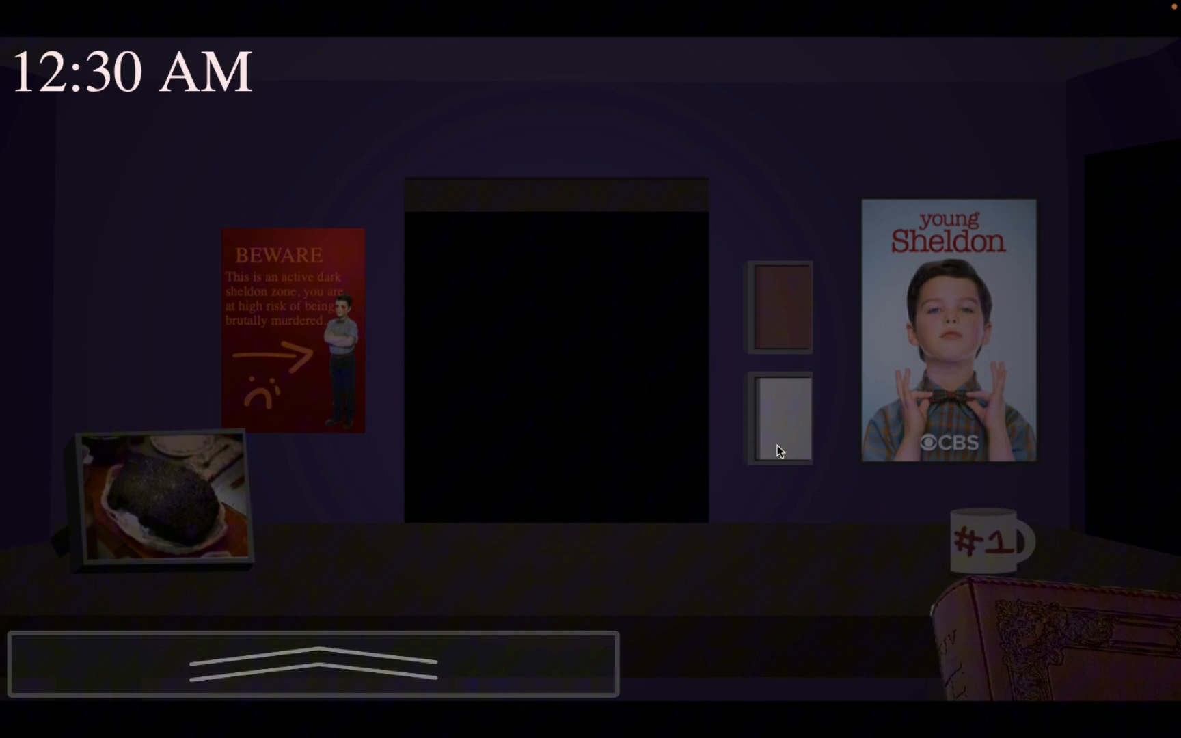
mouse_move(313, 663)
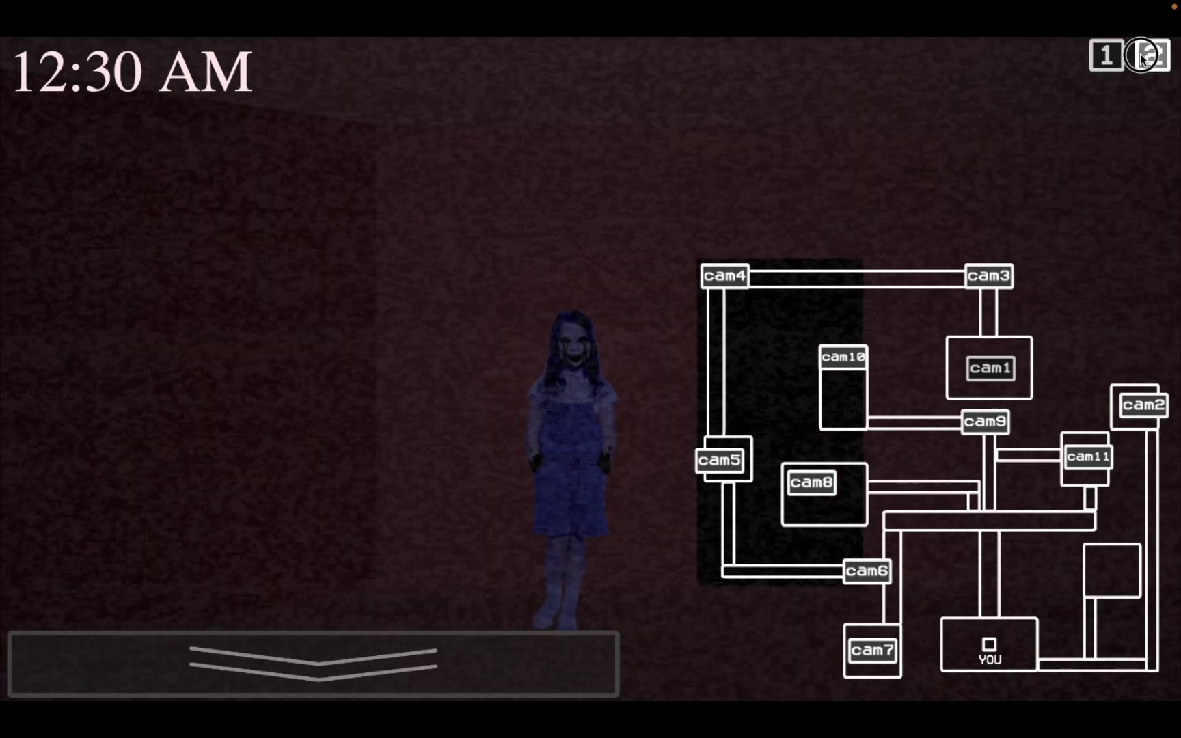
- Recheck door power and O2 and the BRISKET feed, then raise and lower the Holy Bible
click(1142, 55)
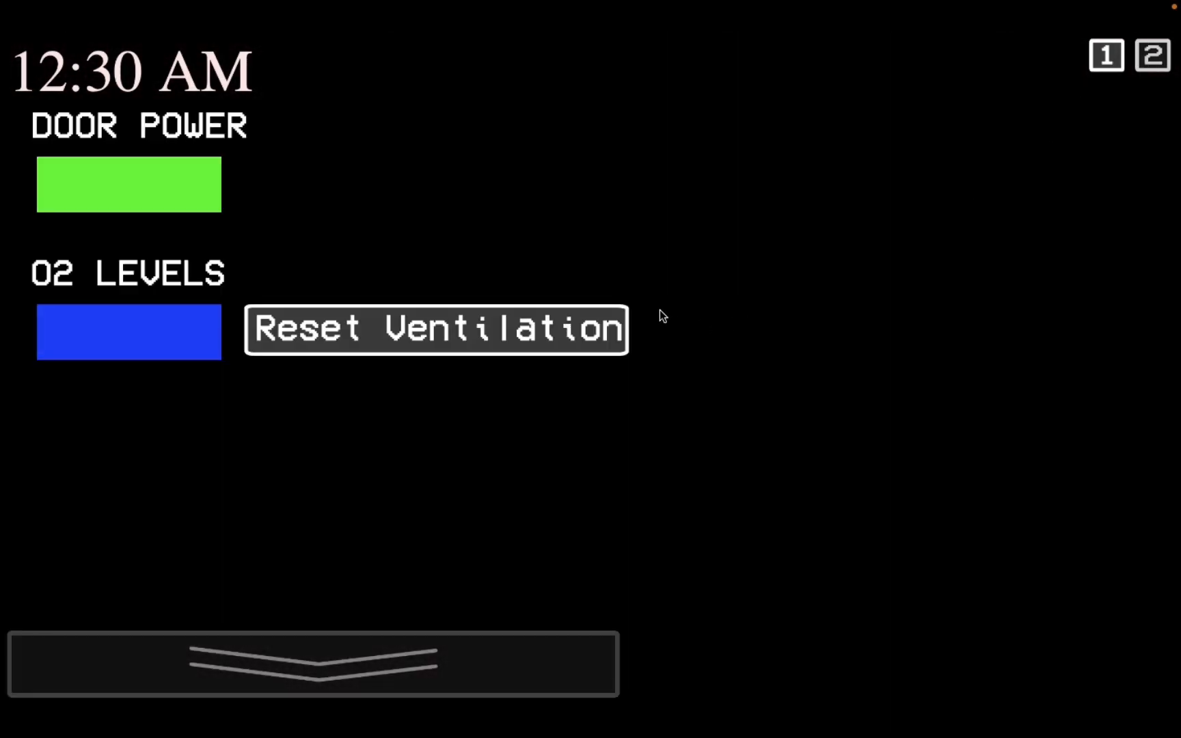
click(1107, 52)
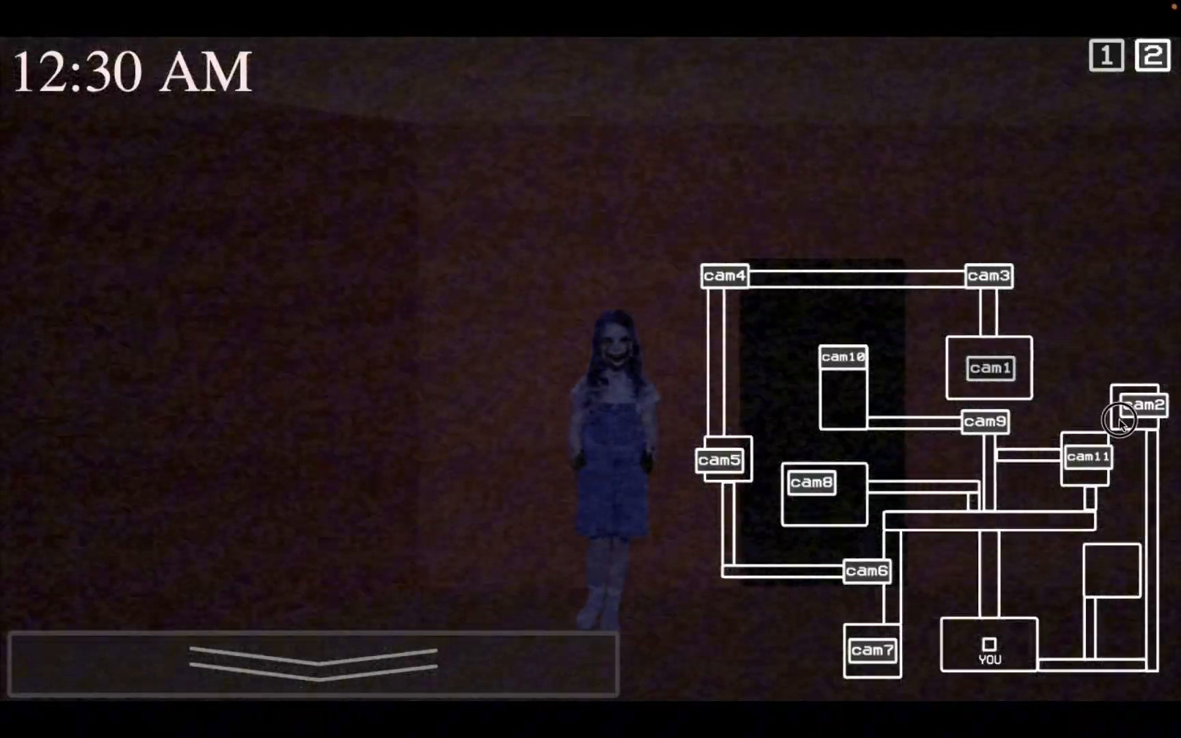
click(982, 276)
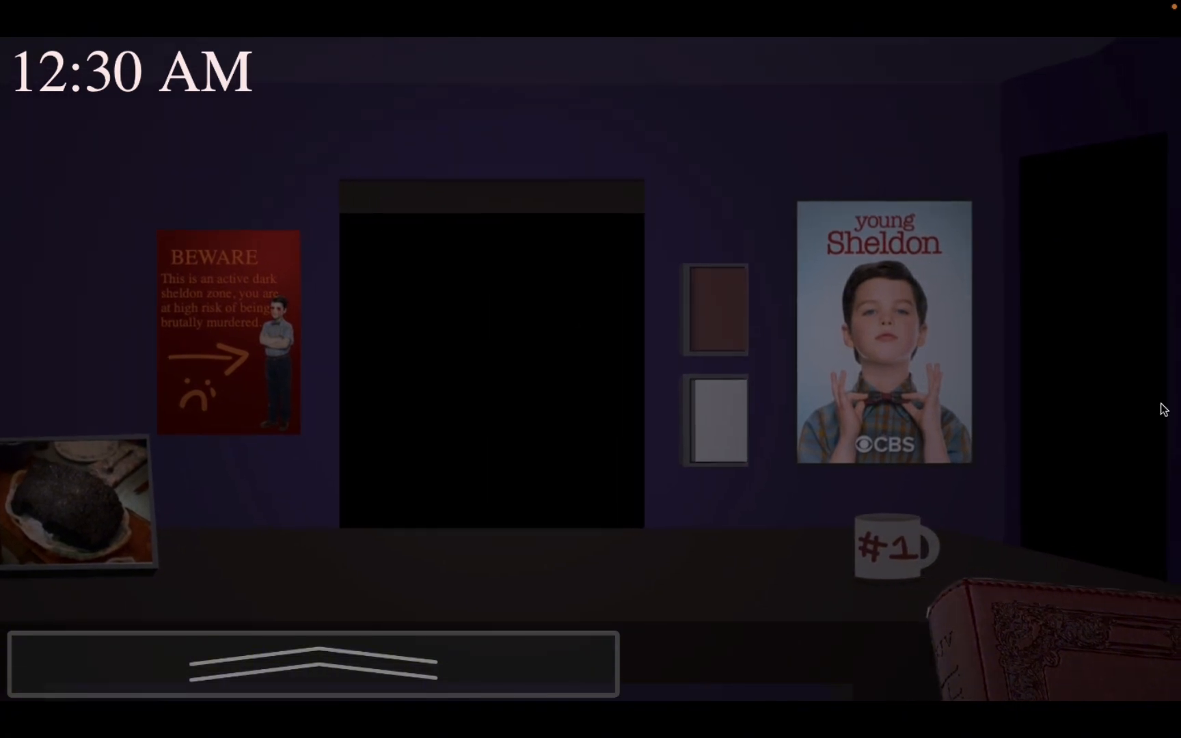
click(984, 653)
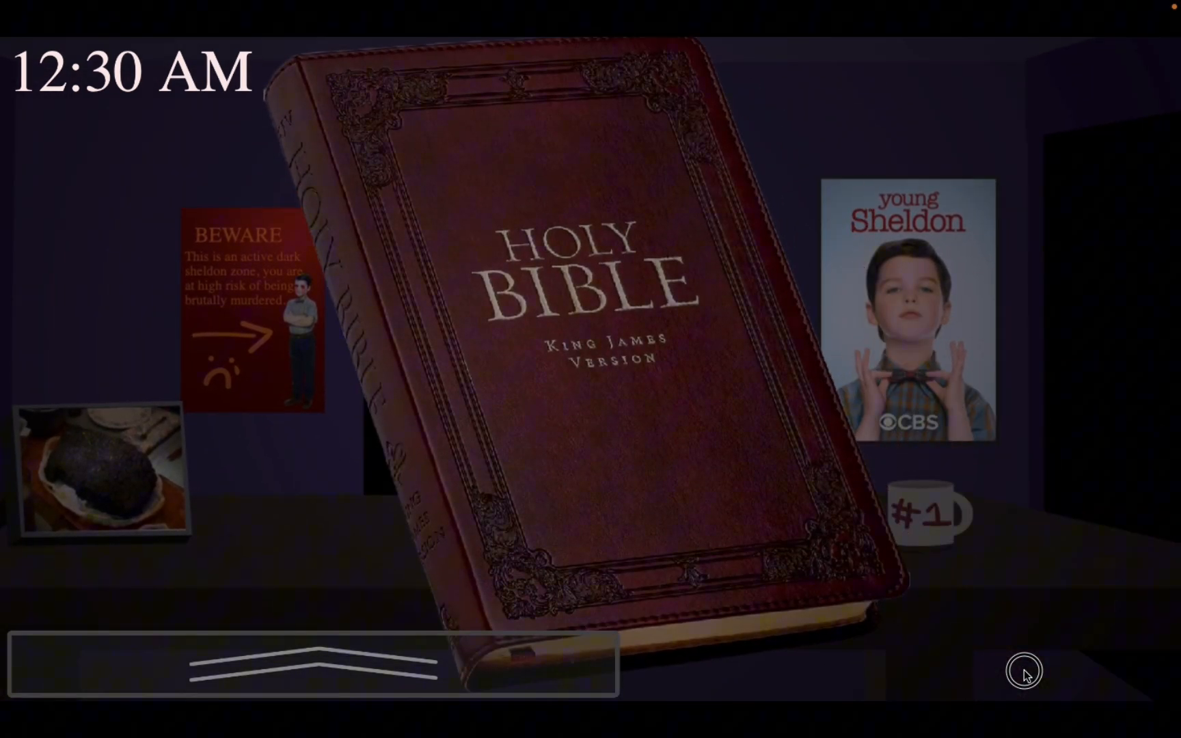
click(1023, 671)
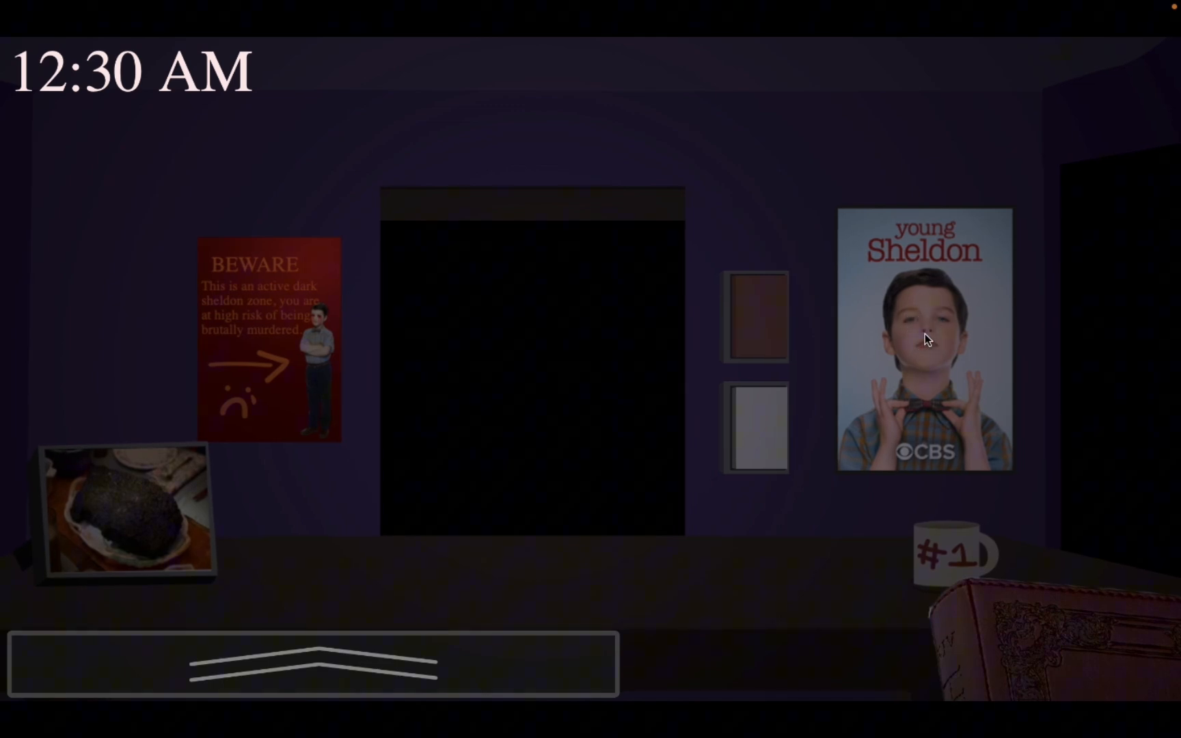
- Make a last BRISKET room check and read door power and O2 as 1:00 AM arrives
click(923, 325)
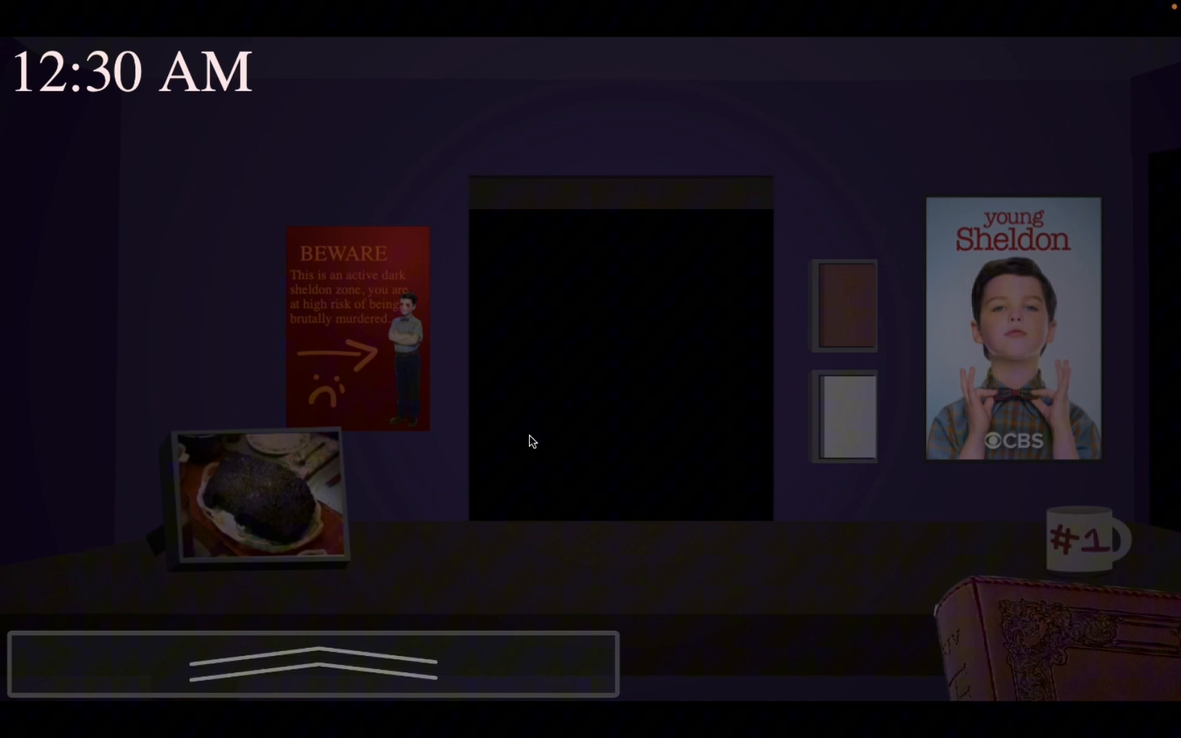
mouse_move(313, 664)
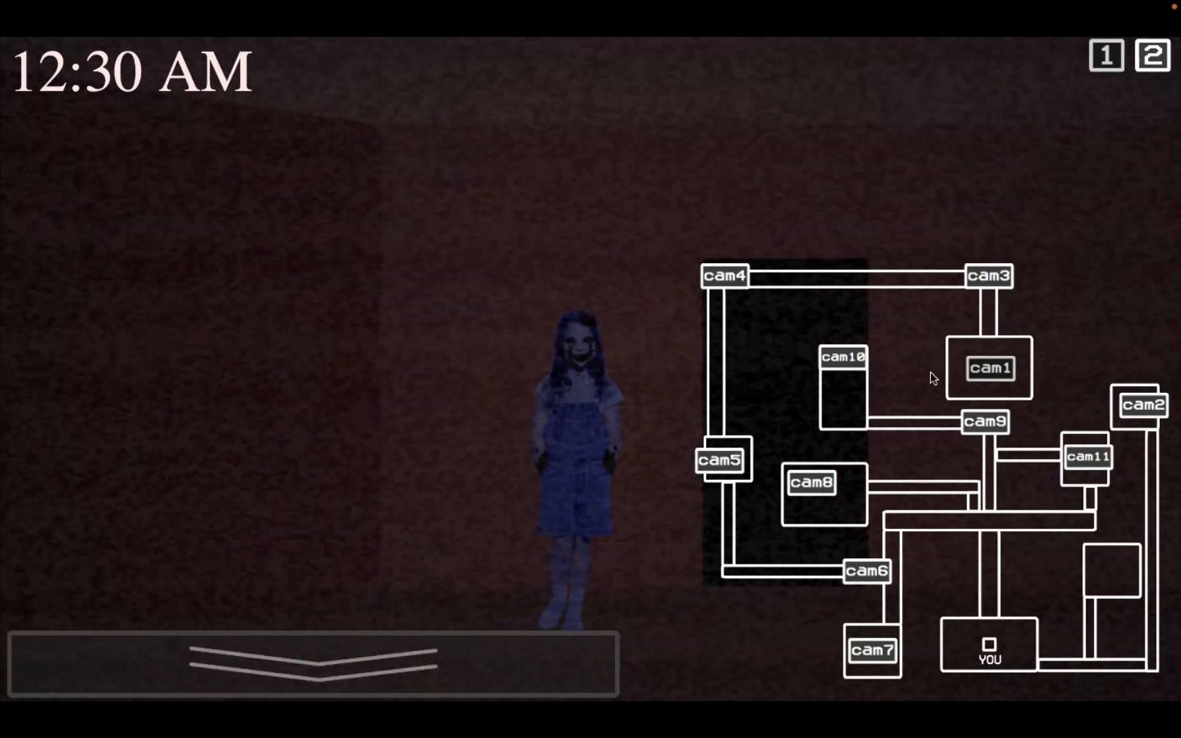
click(989, 369)
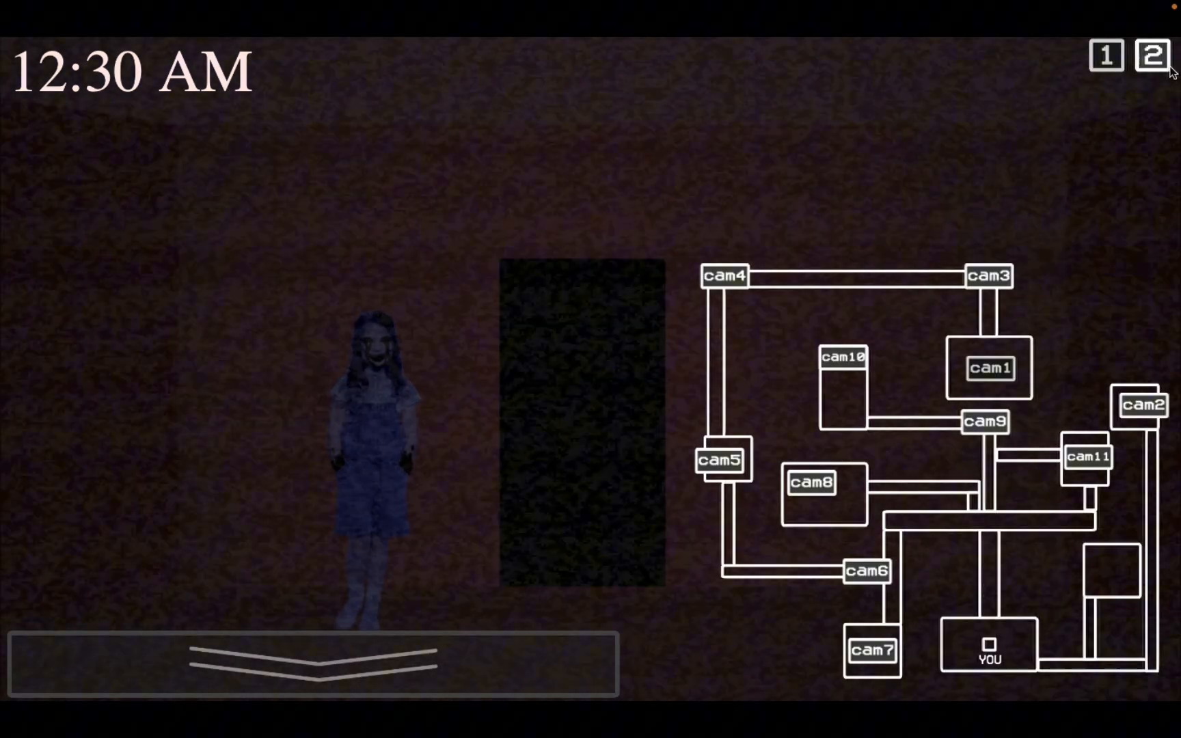
click(1154, 56)
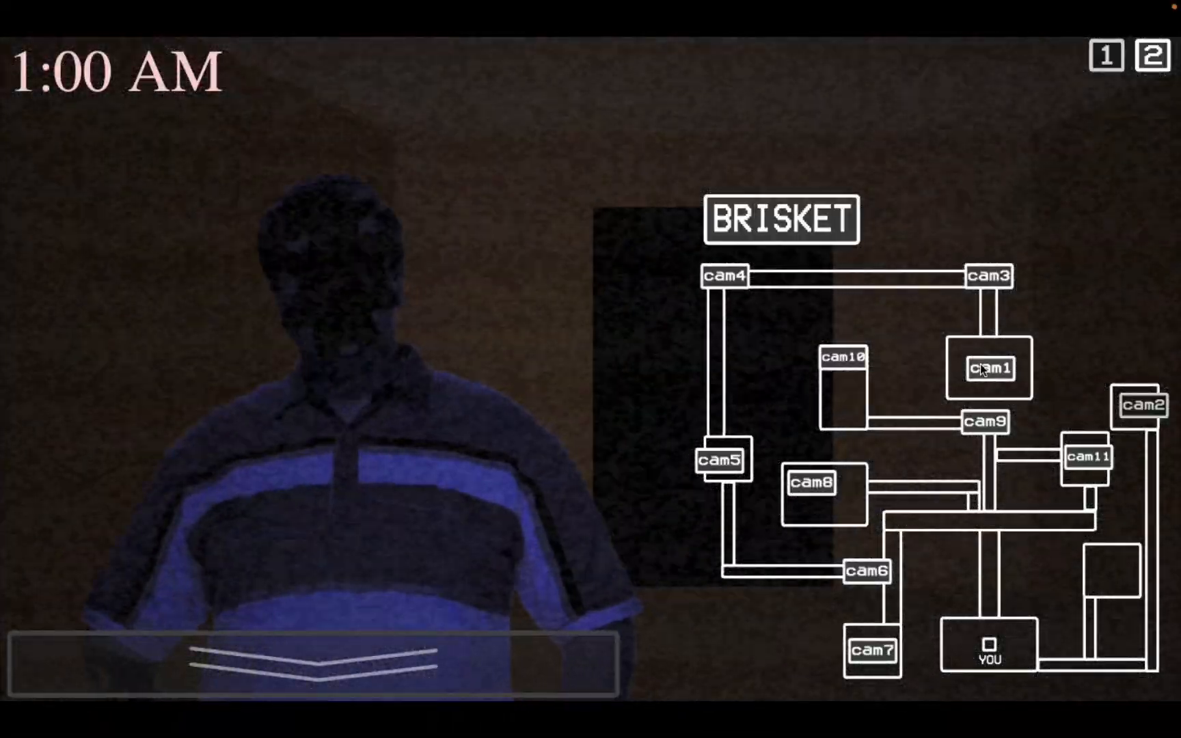
mouse_move(313, 664)
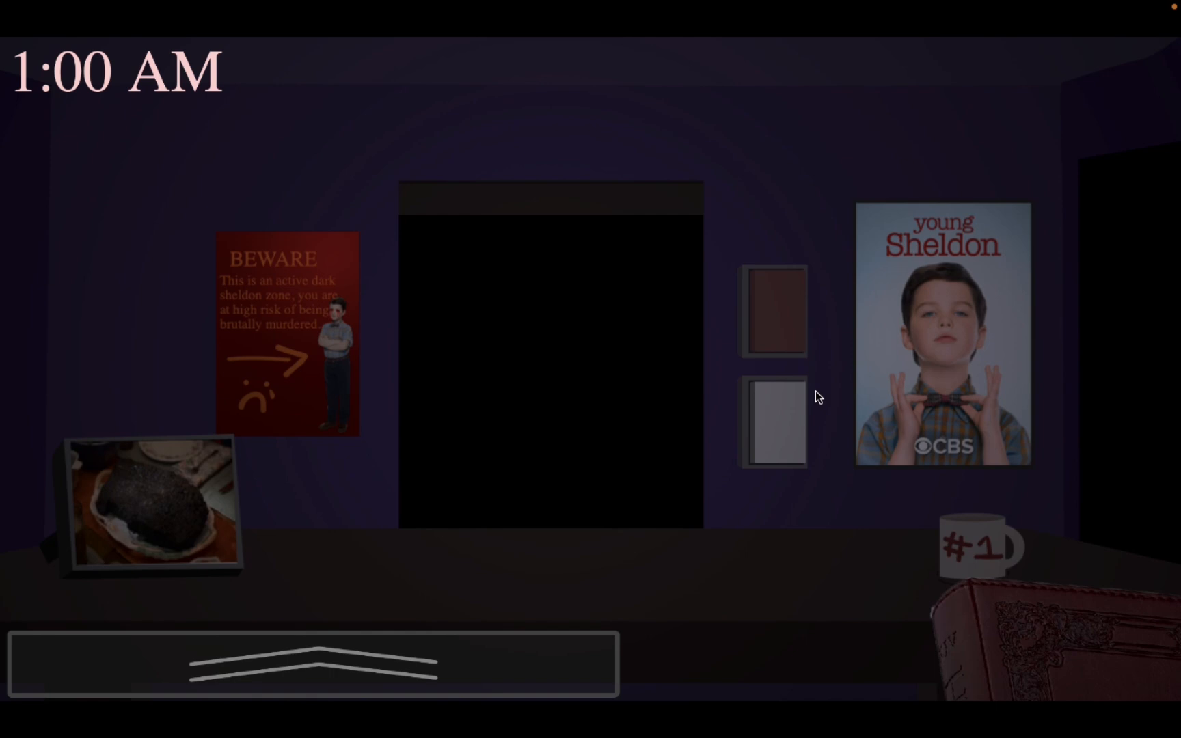
- Toggle the hallway light twice, then view the vending machine room, dark room and BRISKET feeds
click(757, 410)
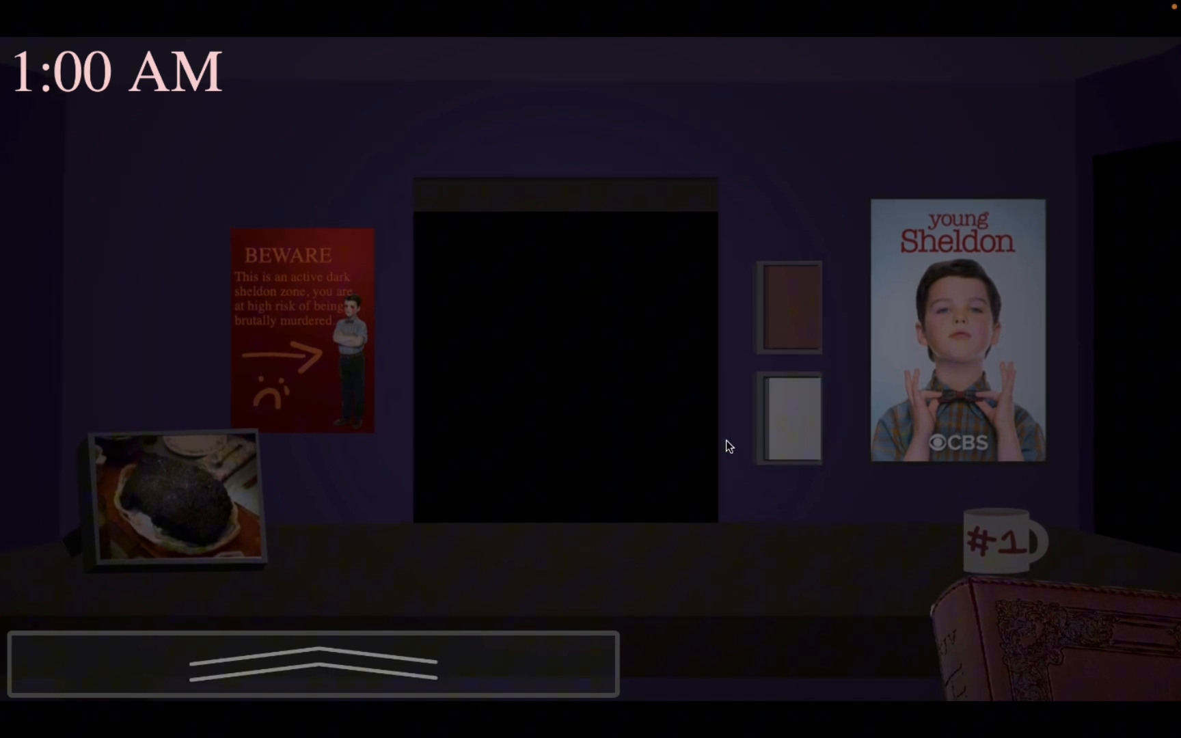
click(785, 419)
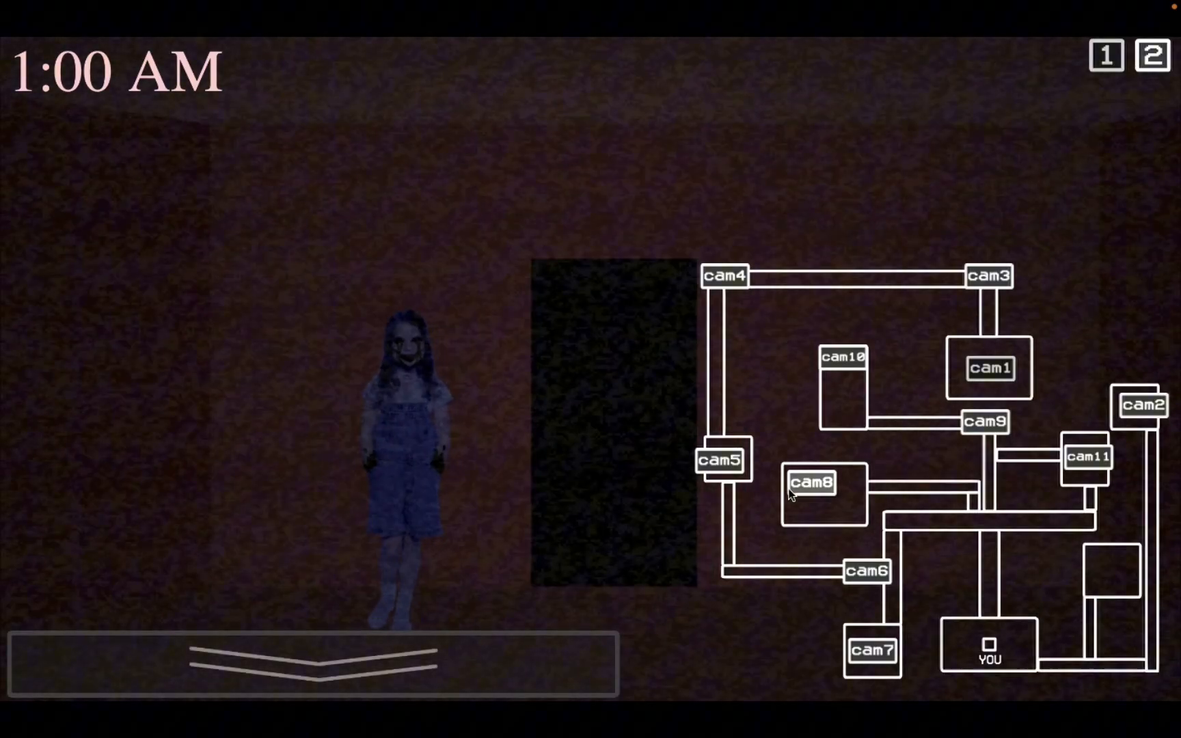
click(791, 496)
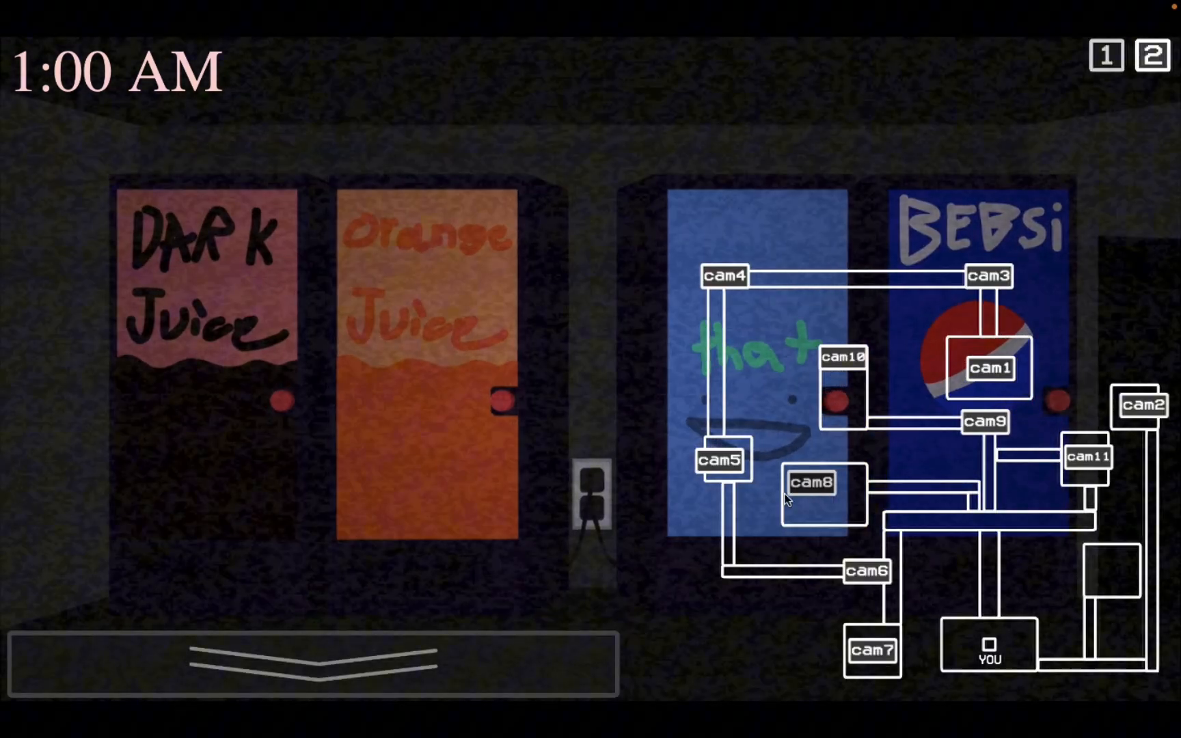
click(1079, 458)
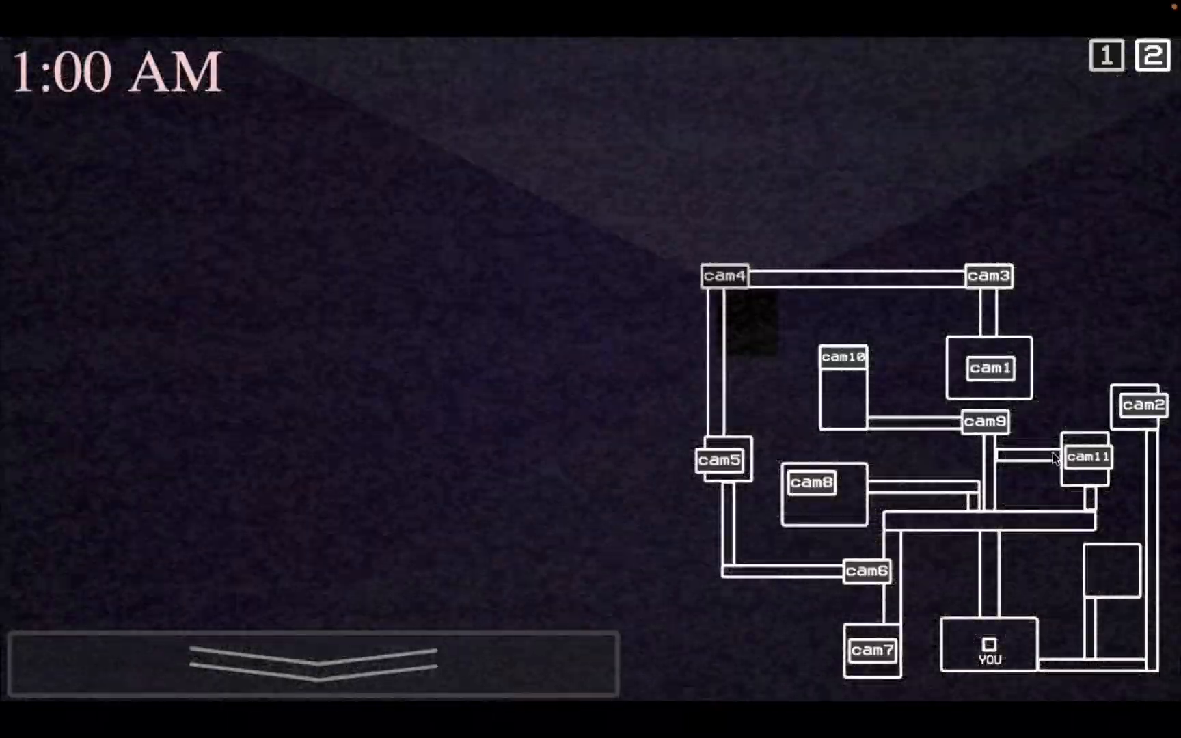
click(725, 276)
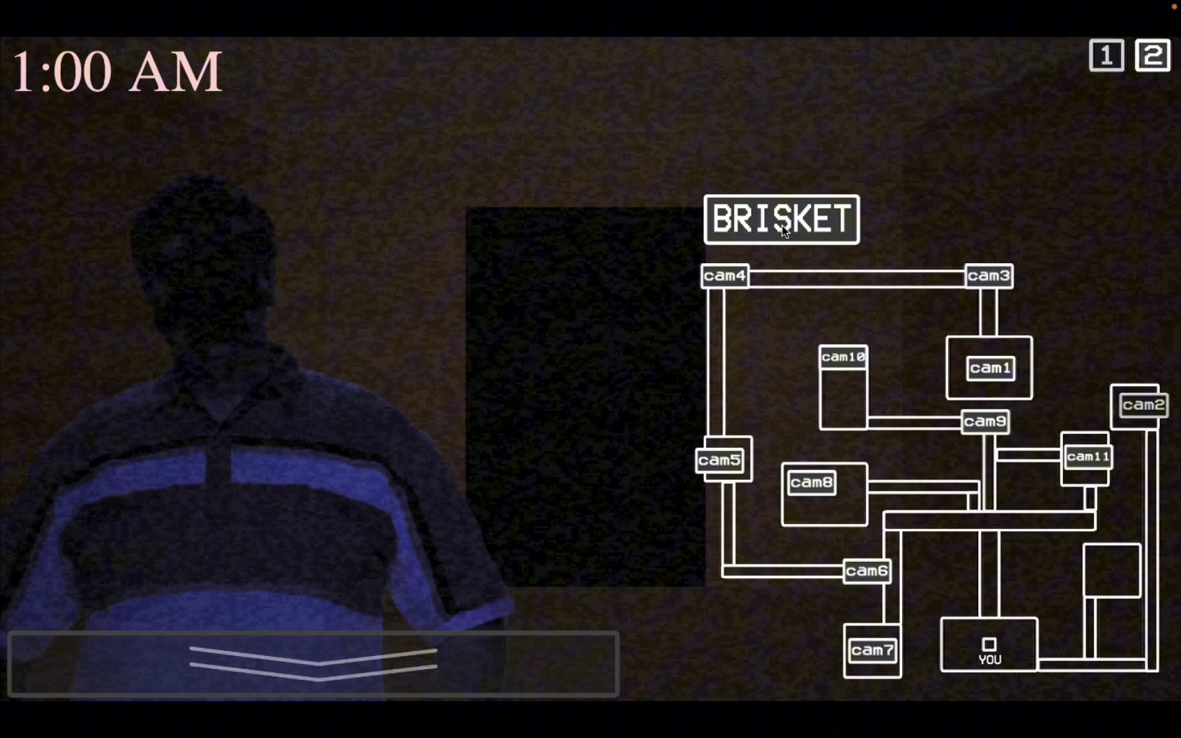
- Check the door power and O2 maintenance readings and return to the camera where the figure stands
click(872, 651)
click(1153, 57)
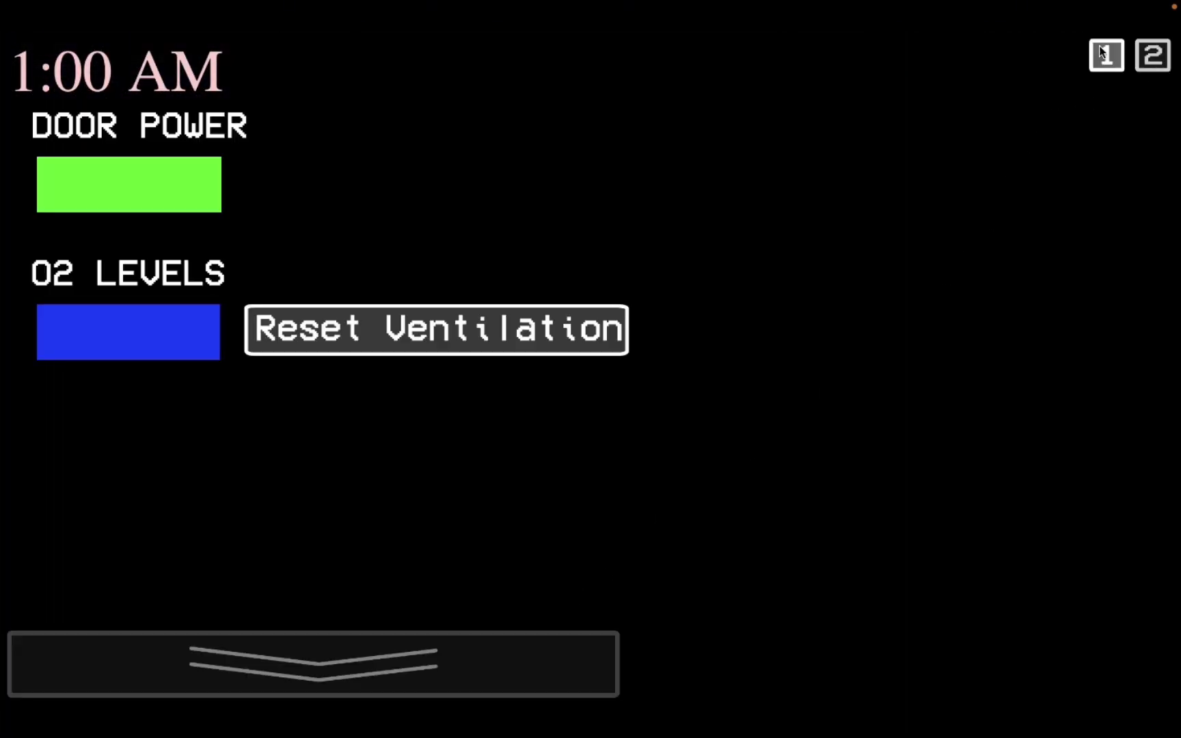
click(1102, 54)
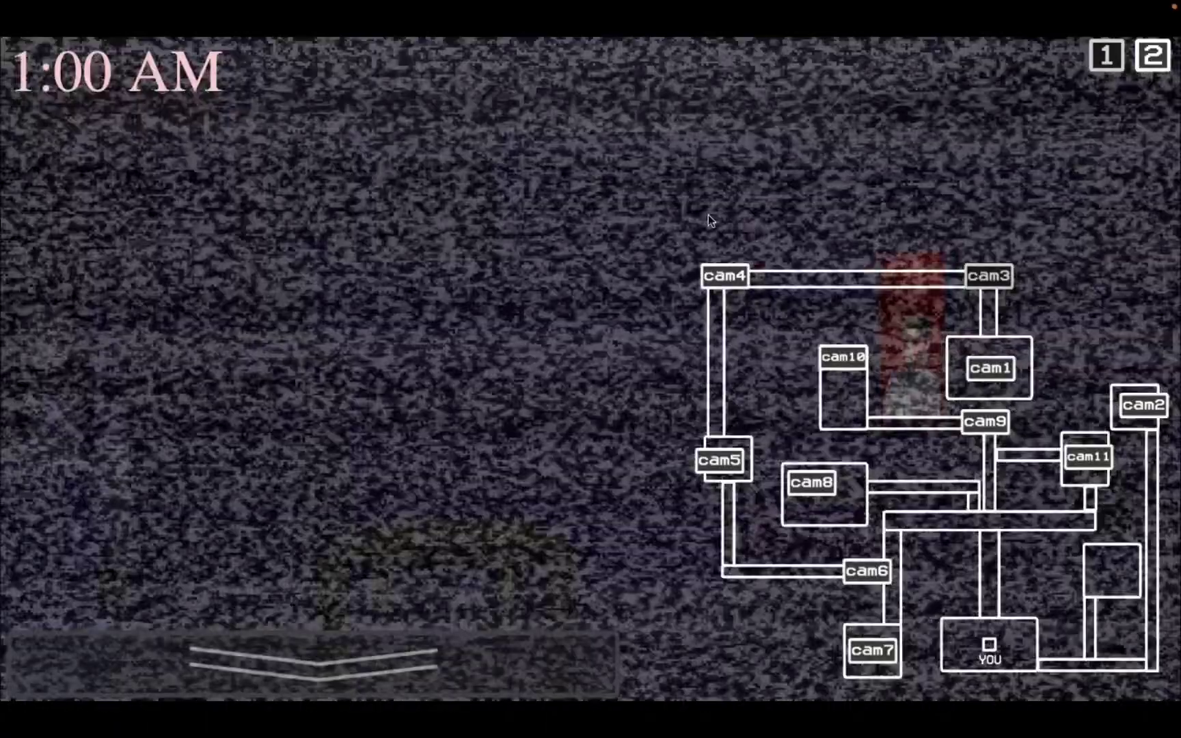
click(723, 275)
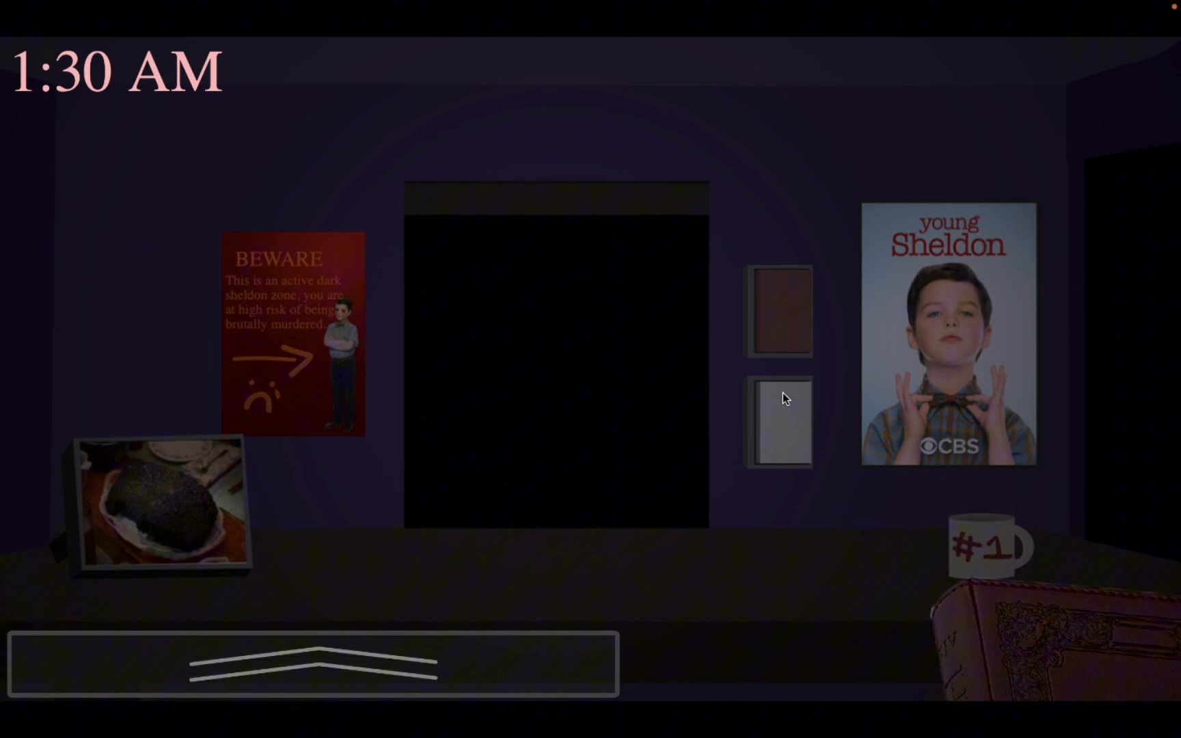
mouse_move(313, 664)
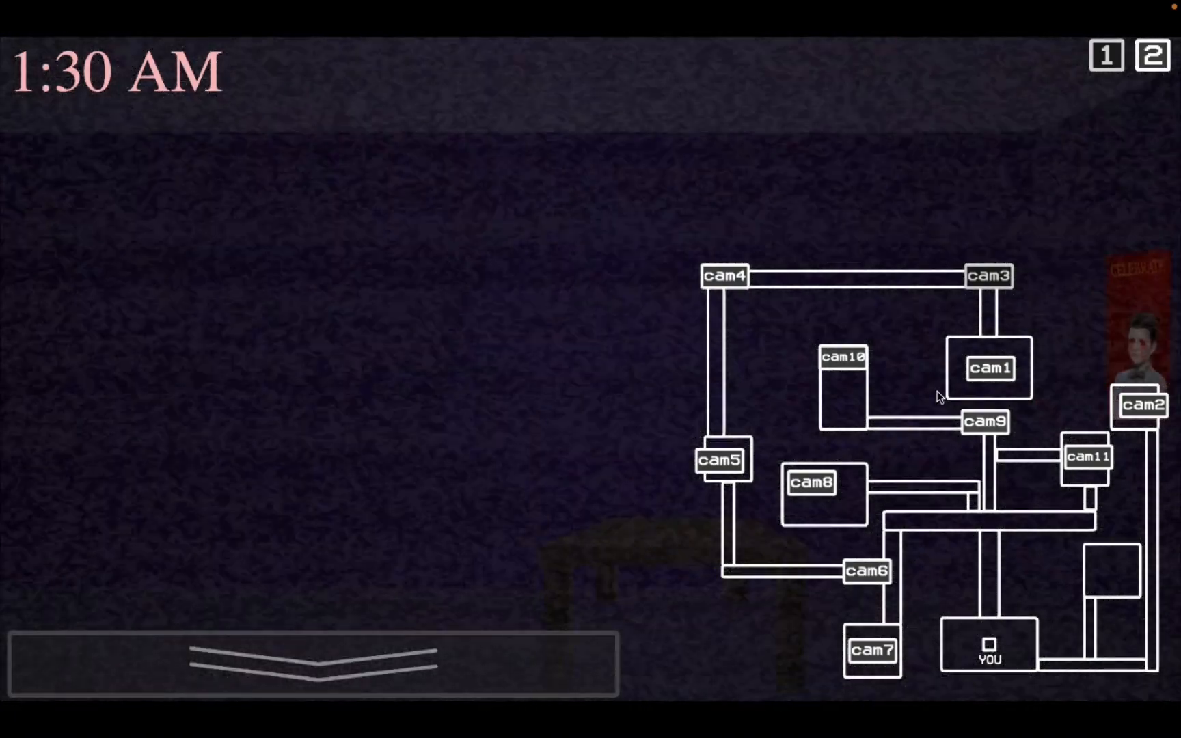
- Repeatedly check the BRISKET room feed for the figure, dropping back to the office between looks
click(740, 272)
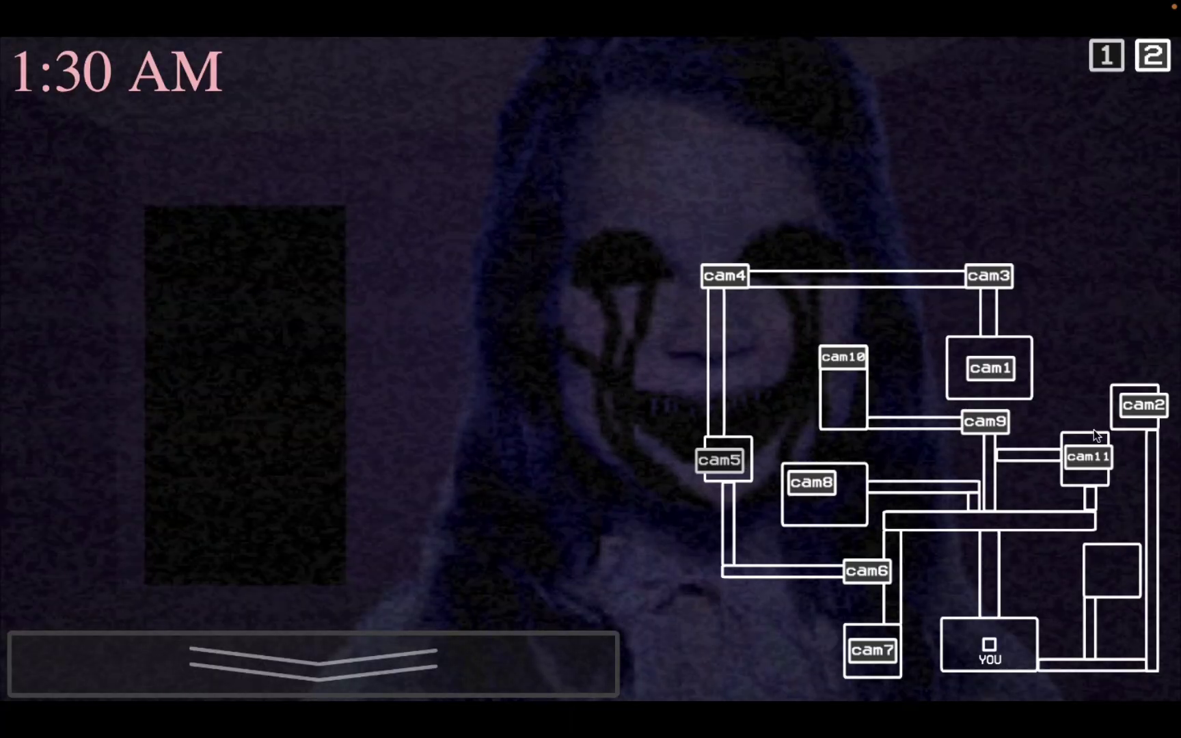
click(722, 458)
mouse_move(313, 662)
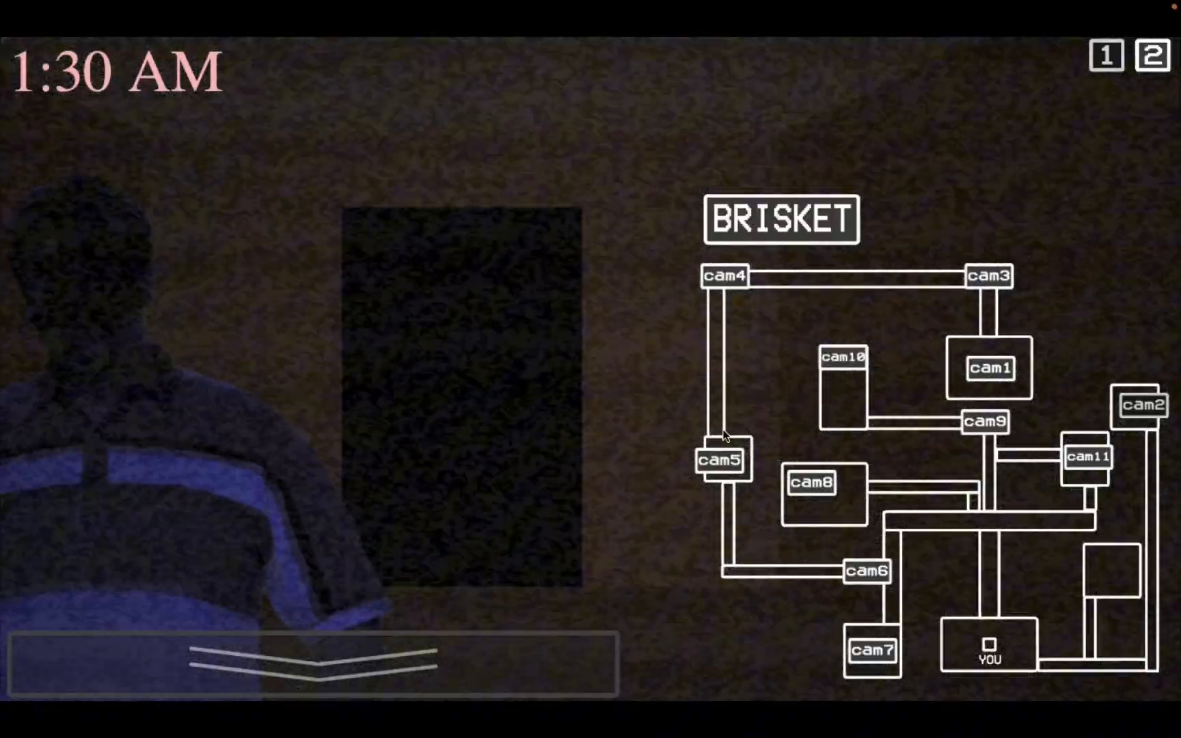
click(717, 457)
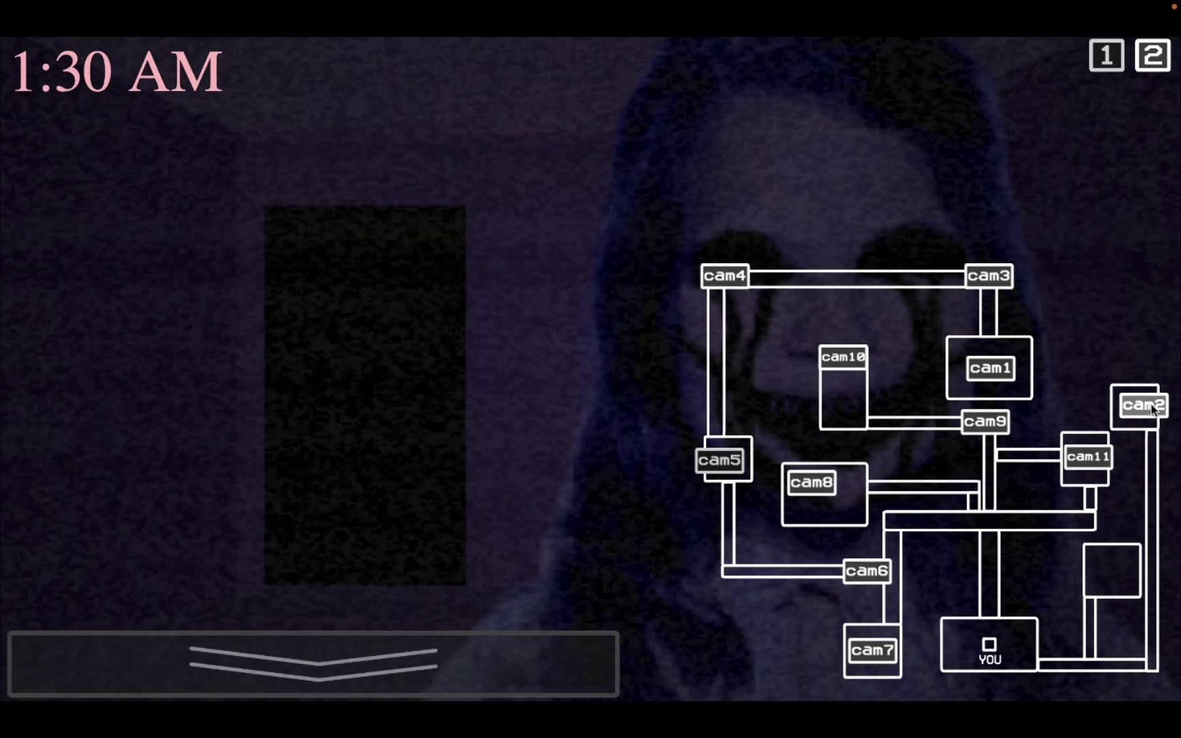
mouse_move(313, 664)
click(814, 275)
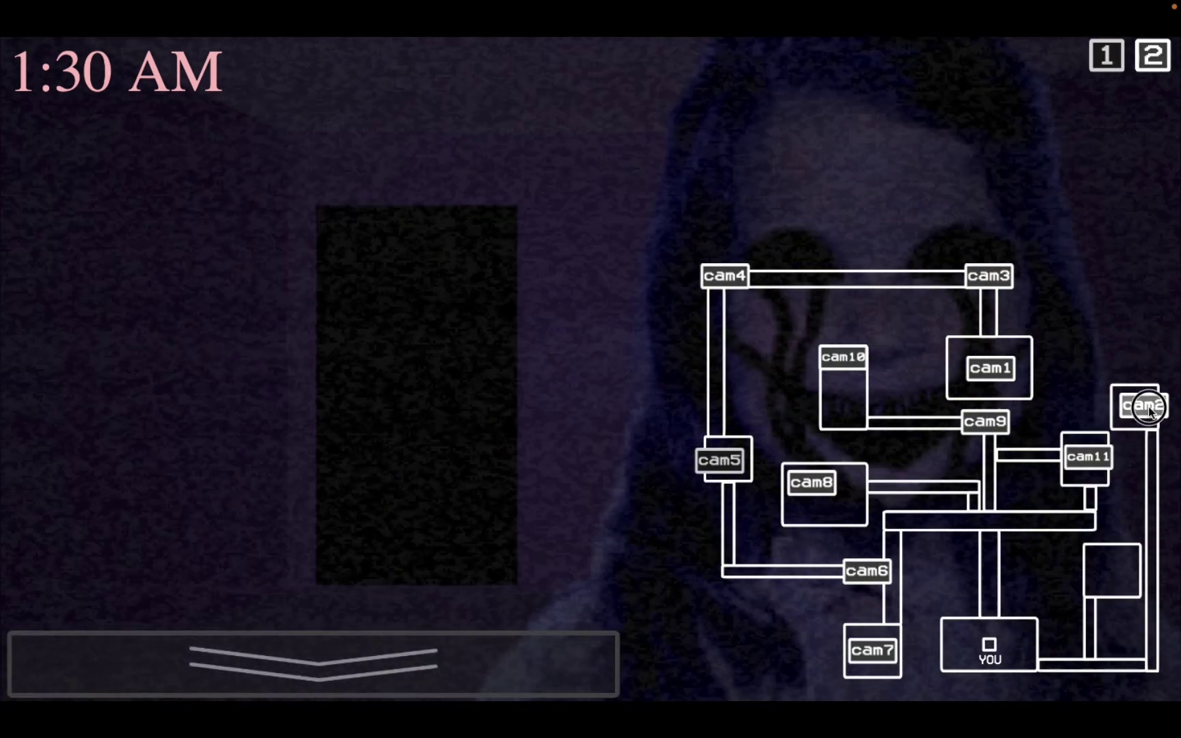
click(984, 422)
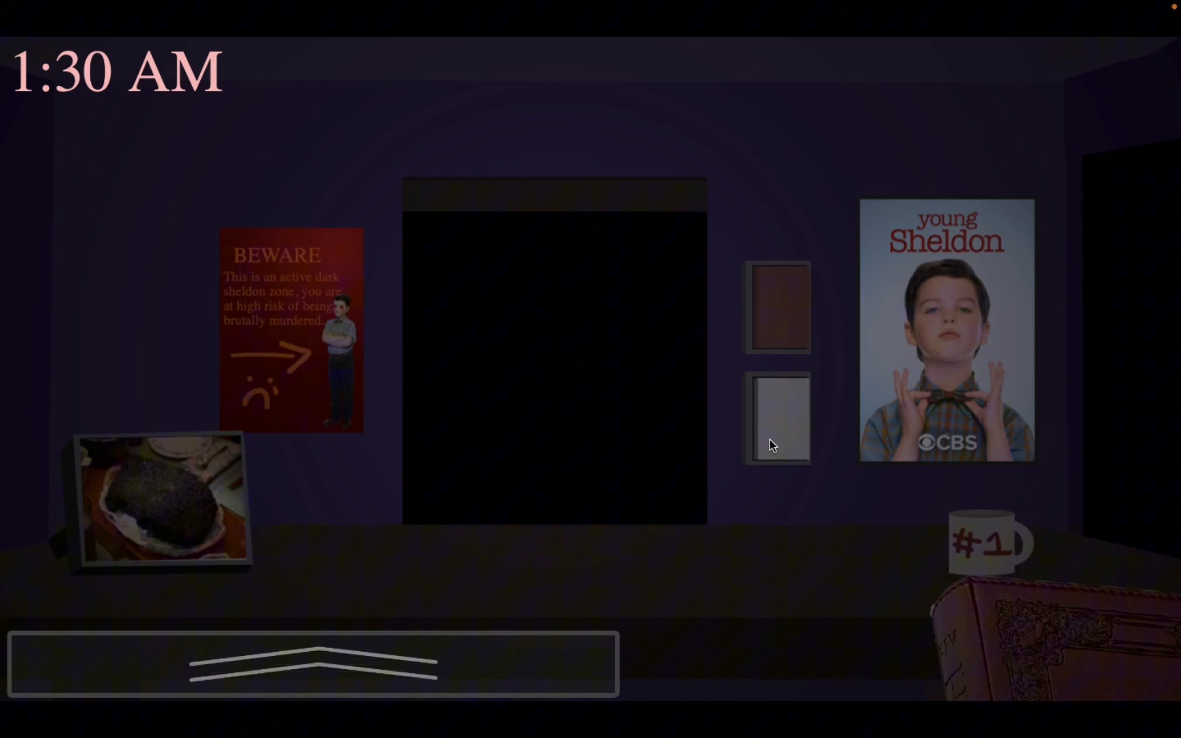
- Shut the door on the figure in the office, raise the monitor and flip to the vending machine room feed
click(668, 560)
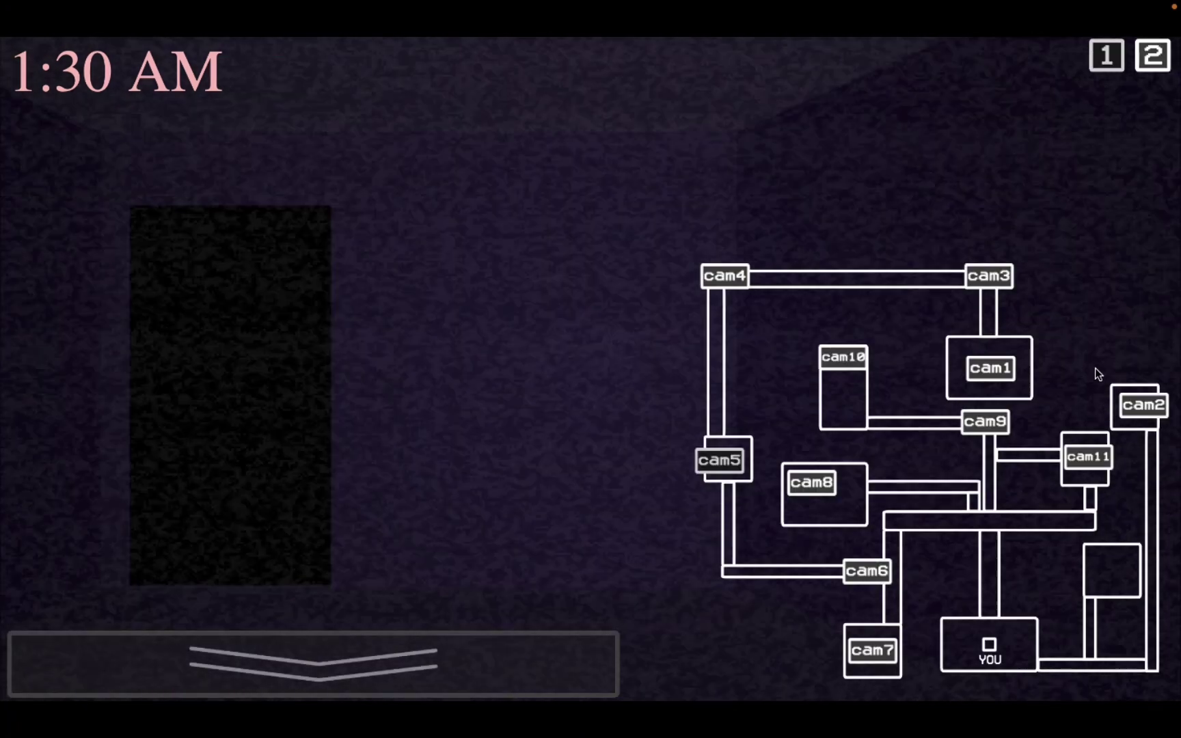
click(1134, 406)
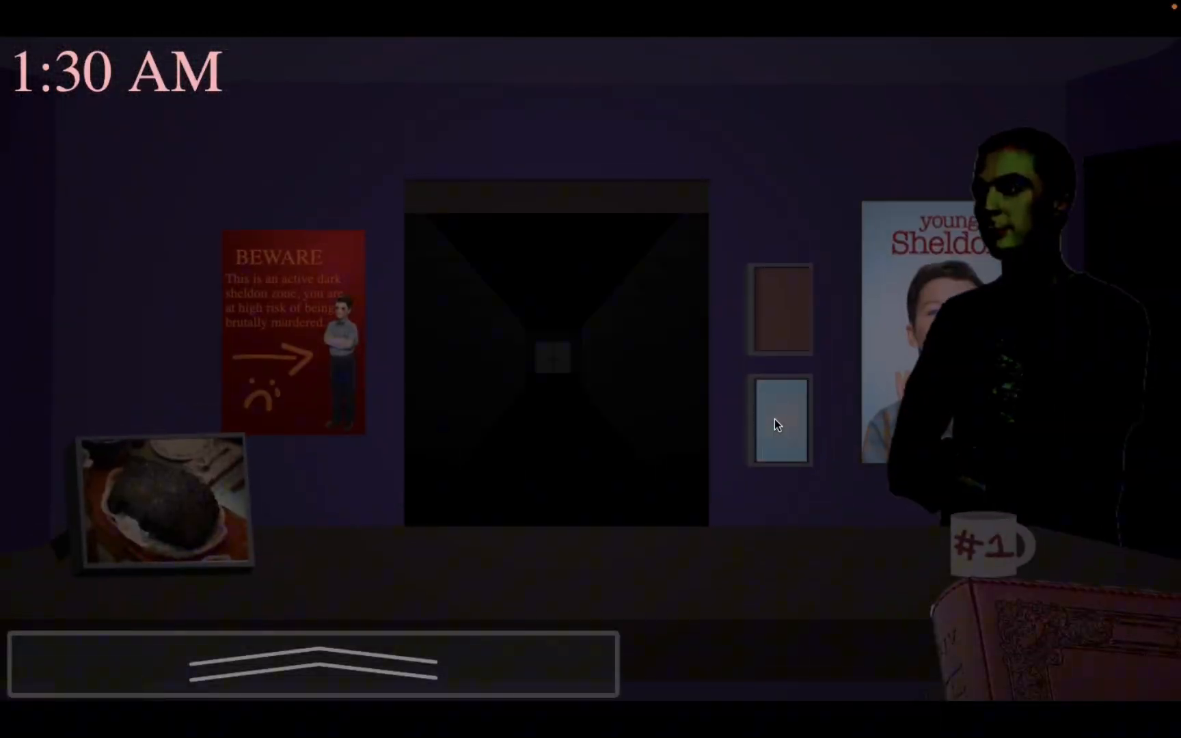
click(774, 419)
click(628, 522)
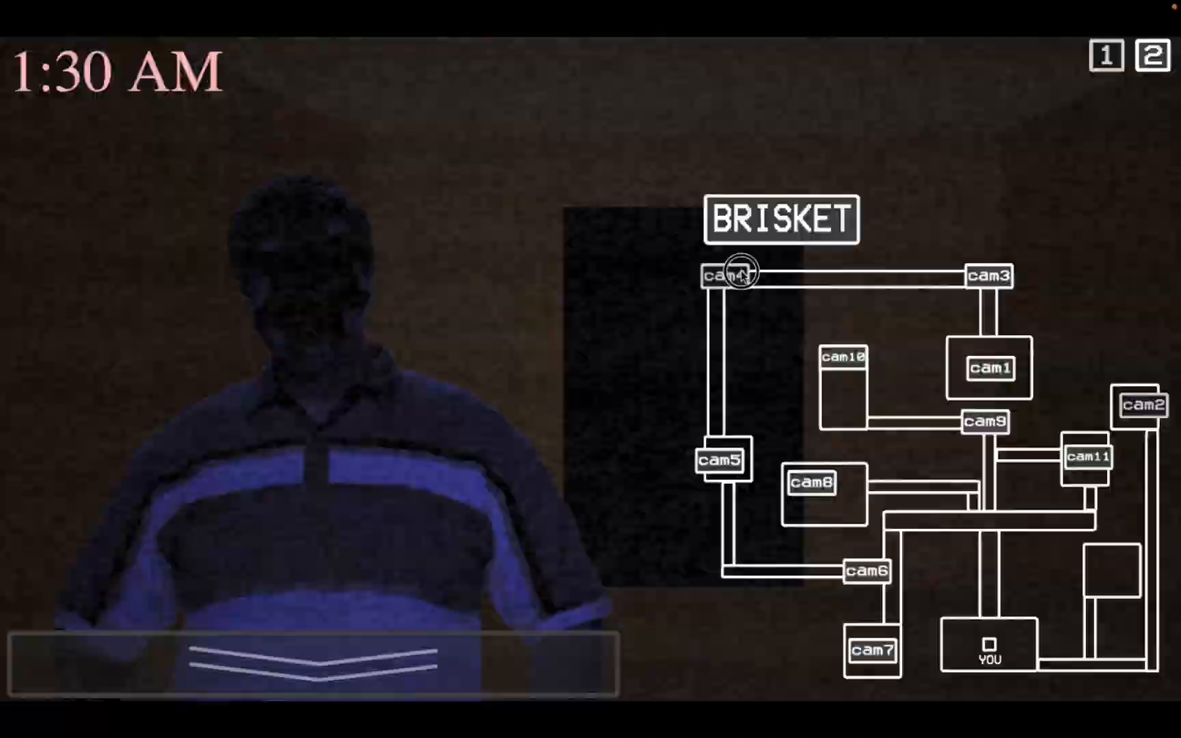
click(740, 275)
click(865, 569)
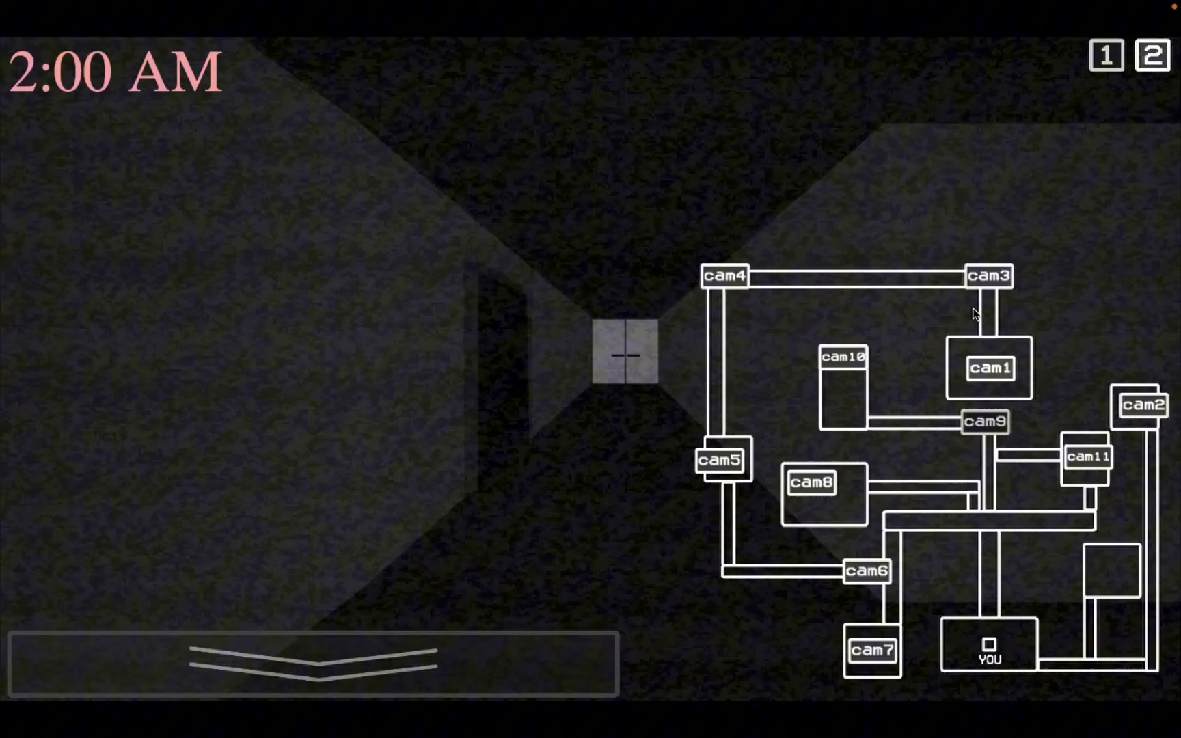
click(988, 276)
- Check the hallway, purple room and BRISKET feeds, then toggle the office light and close the door
click(722, 459)
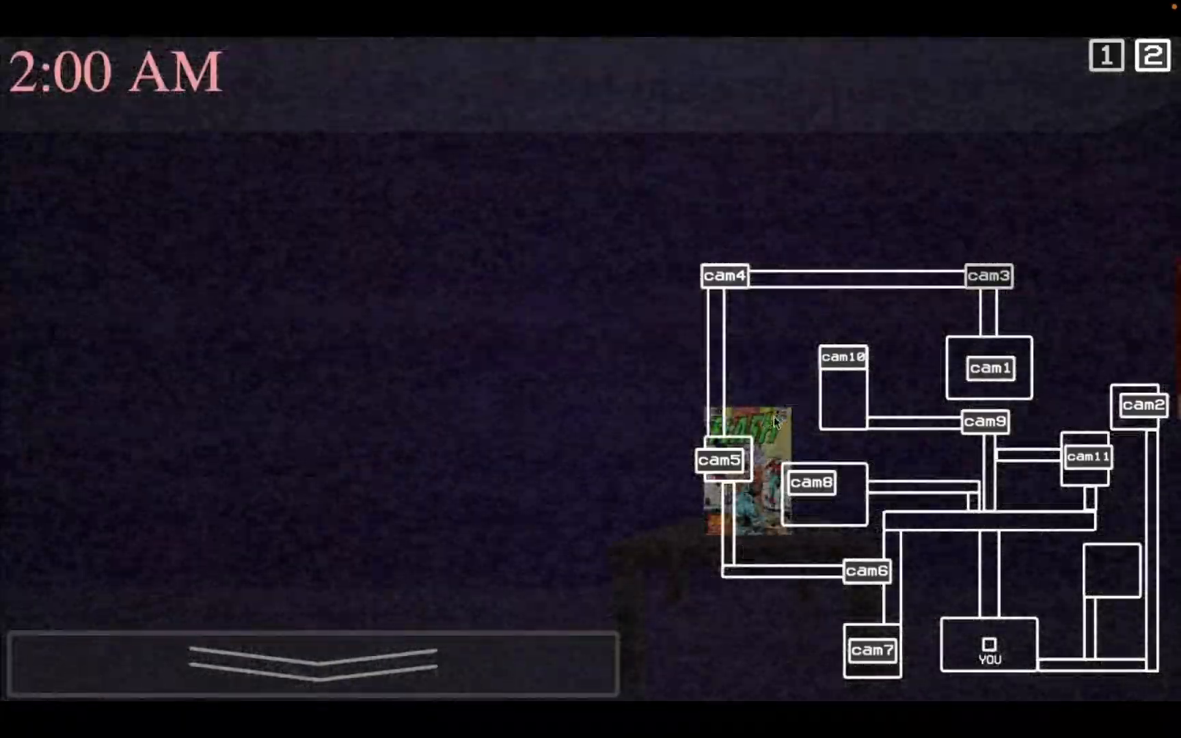
click(1138, 406)
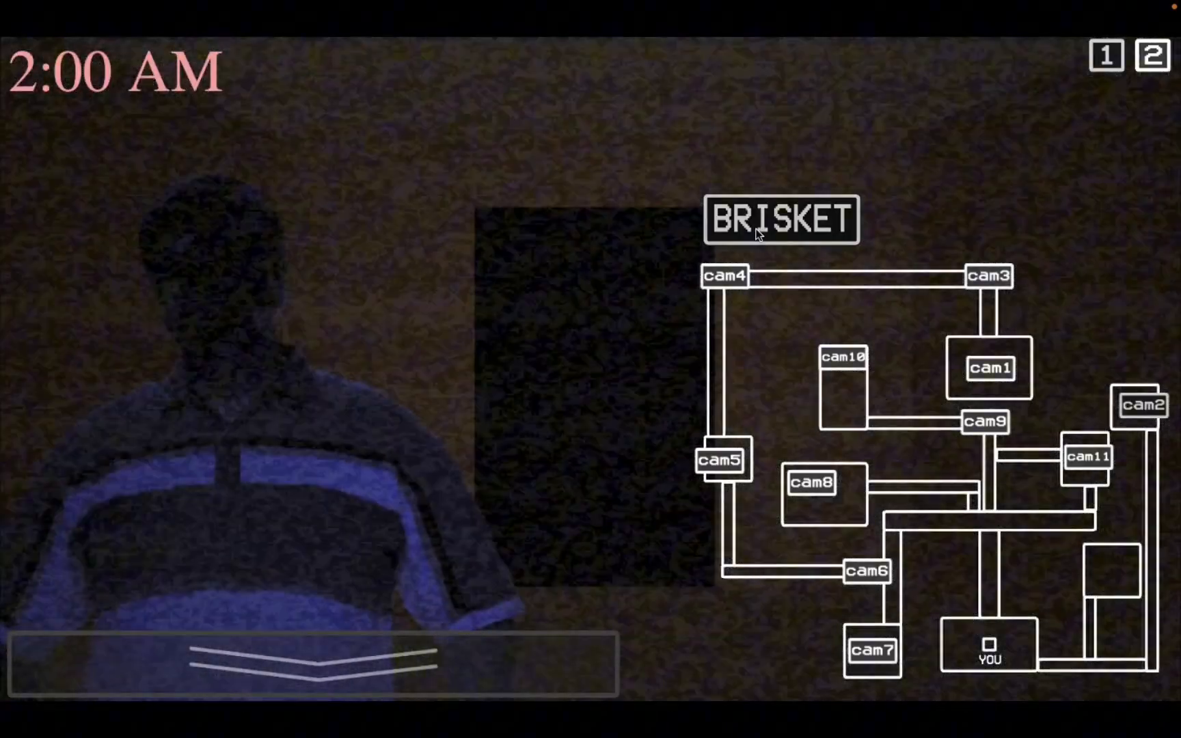
click(314, 661)
click(783, 424)
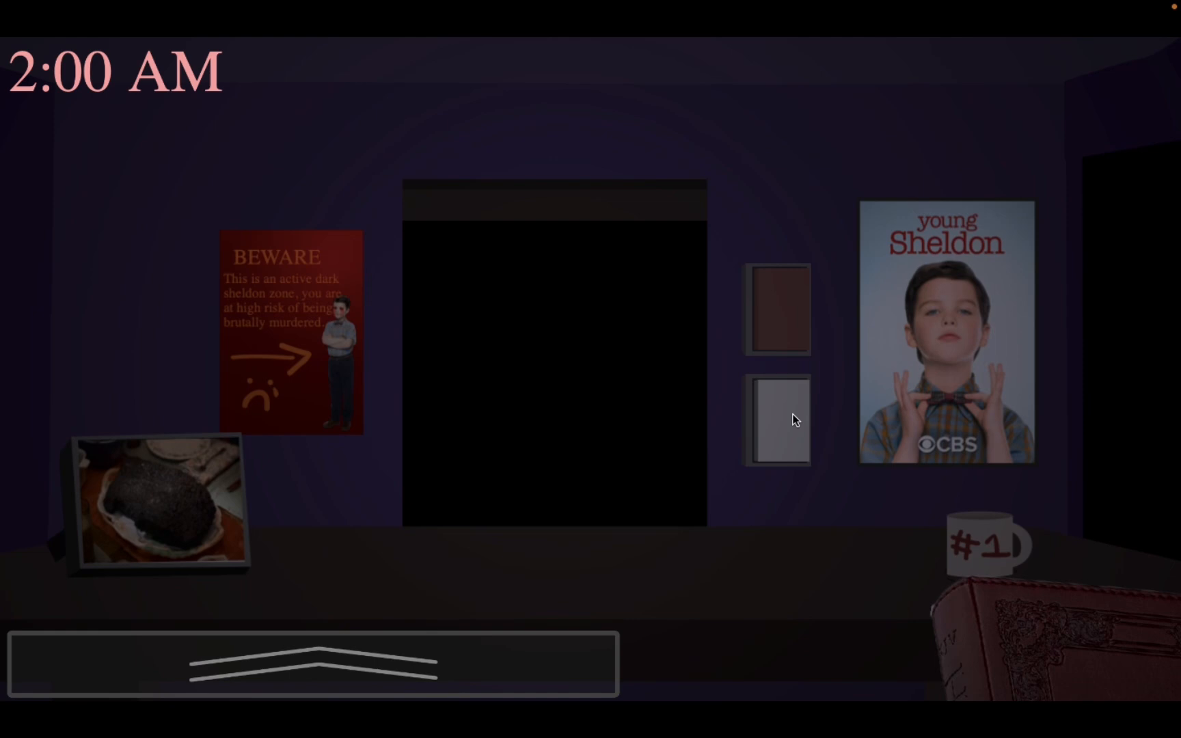
click(783, 314)
- Flip between the office and the door power and O2 panel, toggling the office light, and return to the camera map
click(313, 659)
click(1151, 56)
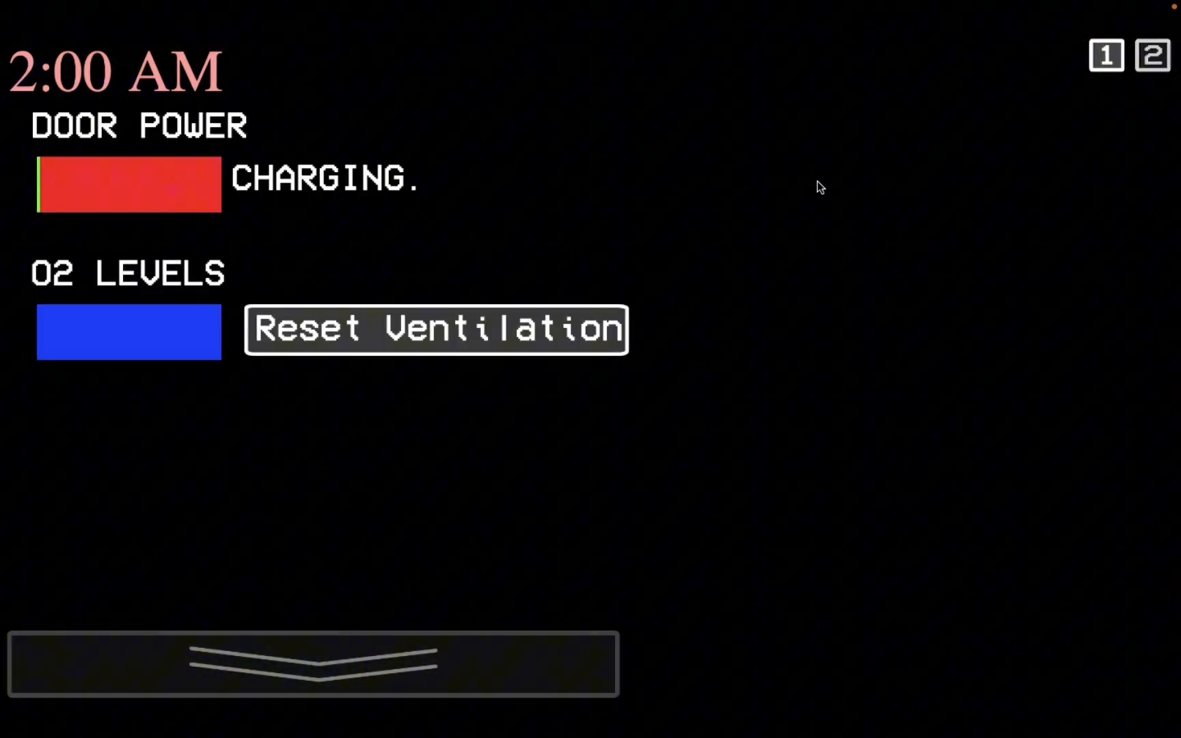
click(314, 662)
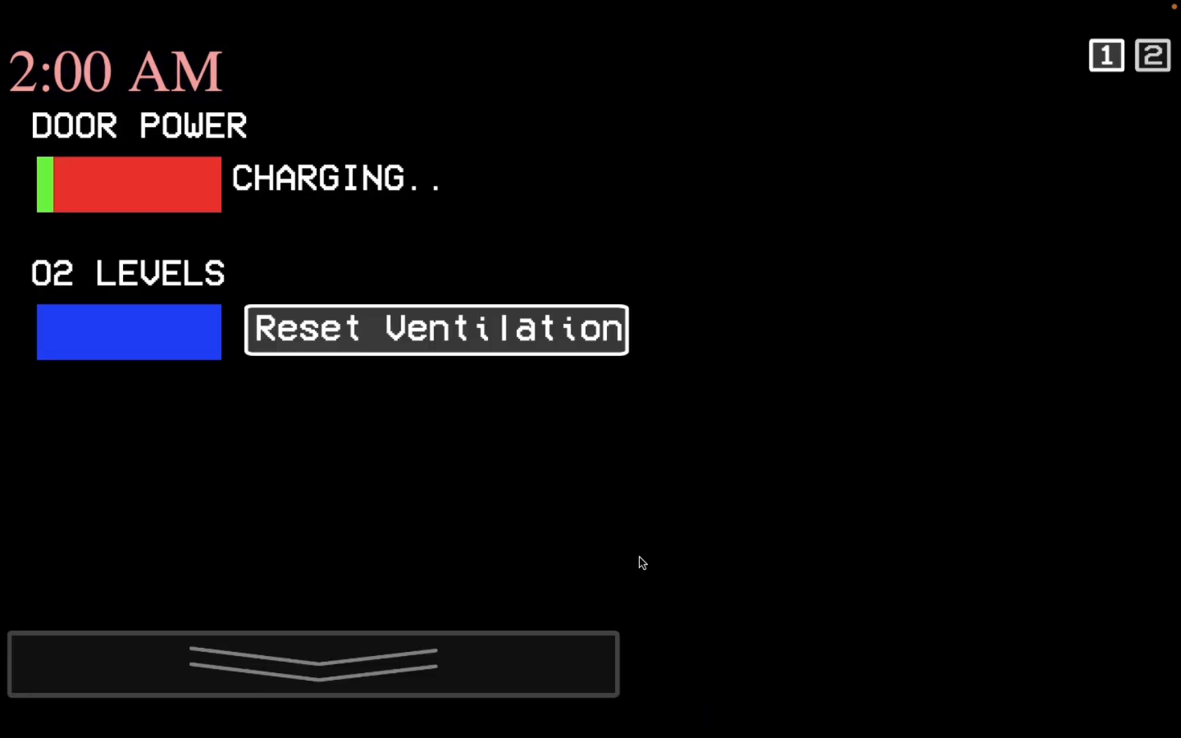
click(314, 662)
click(777, 434)
click(578, 646)
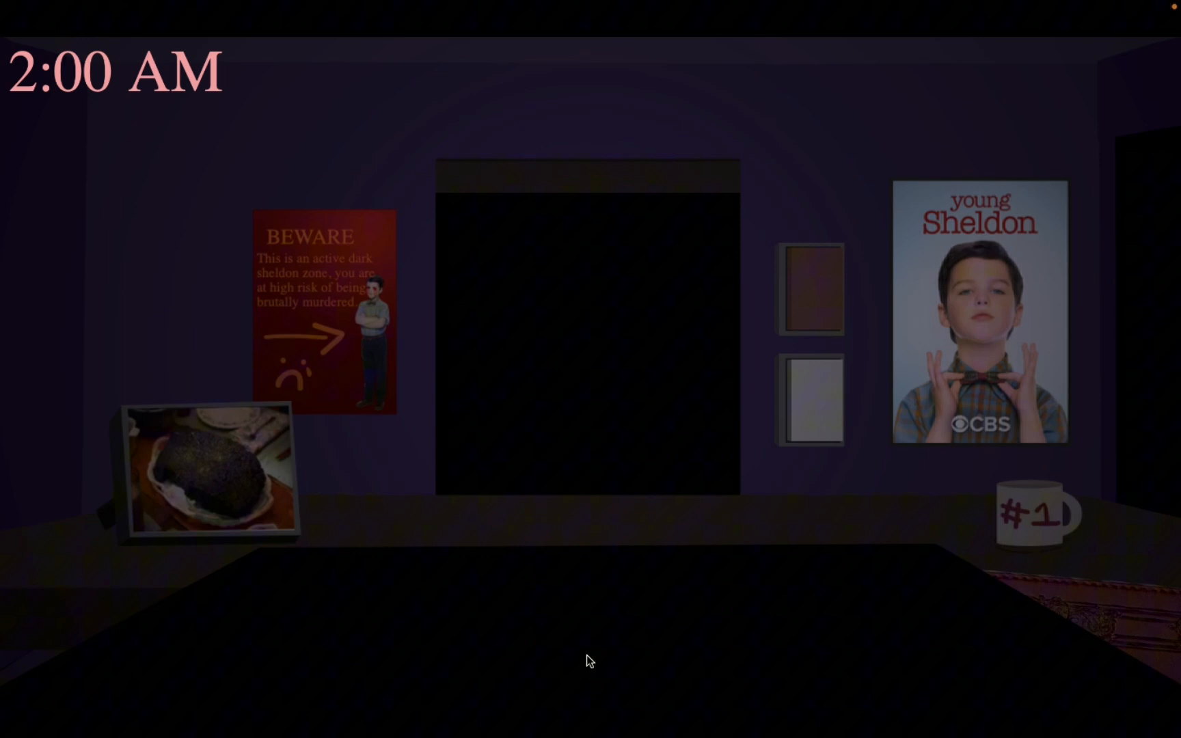
click(587, 655)
click(1105, 57)
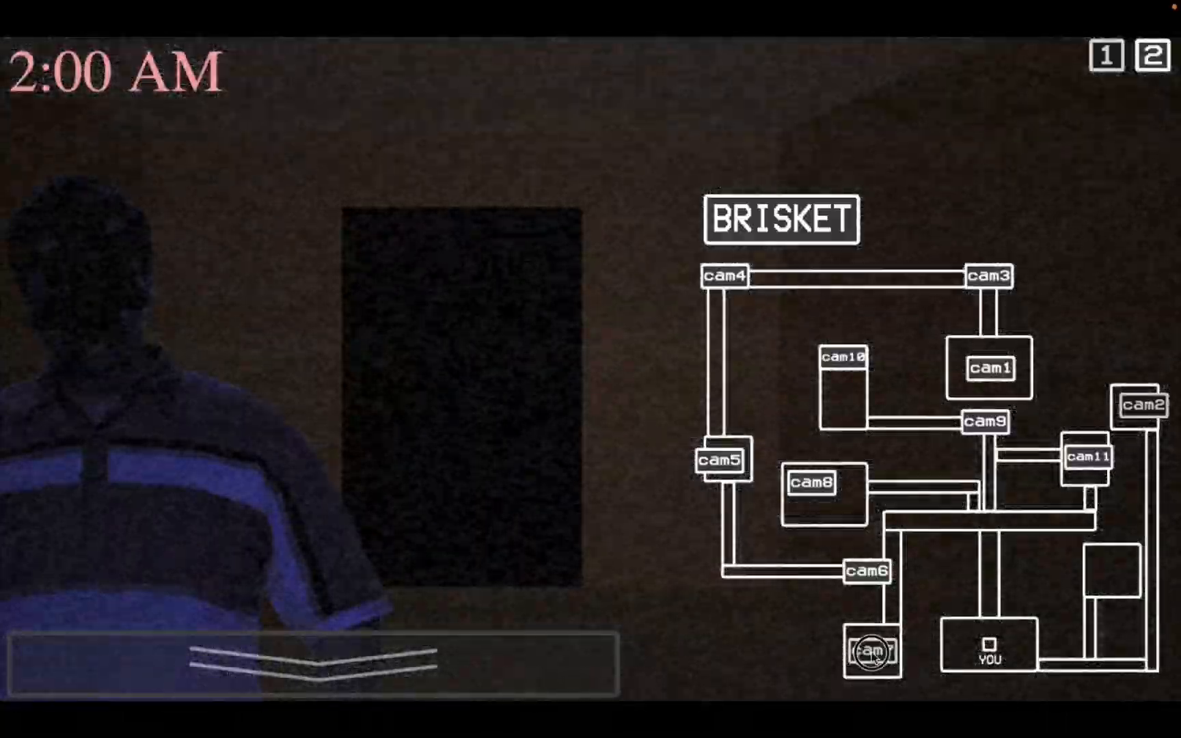
- Cycle the hallway and dark room feeds with quick monitor drops, then close the cameras
click(868, 646)
click(985, 422)
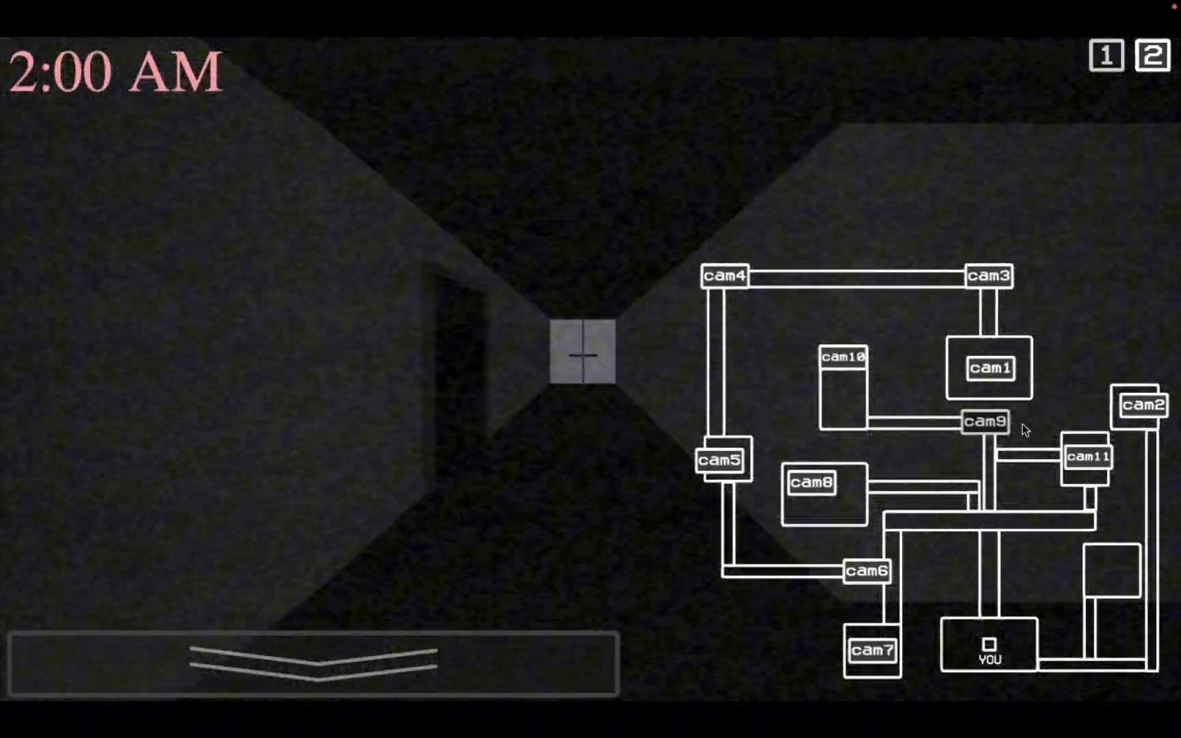
click(1087, 457)
click(554, 660)
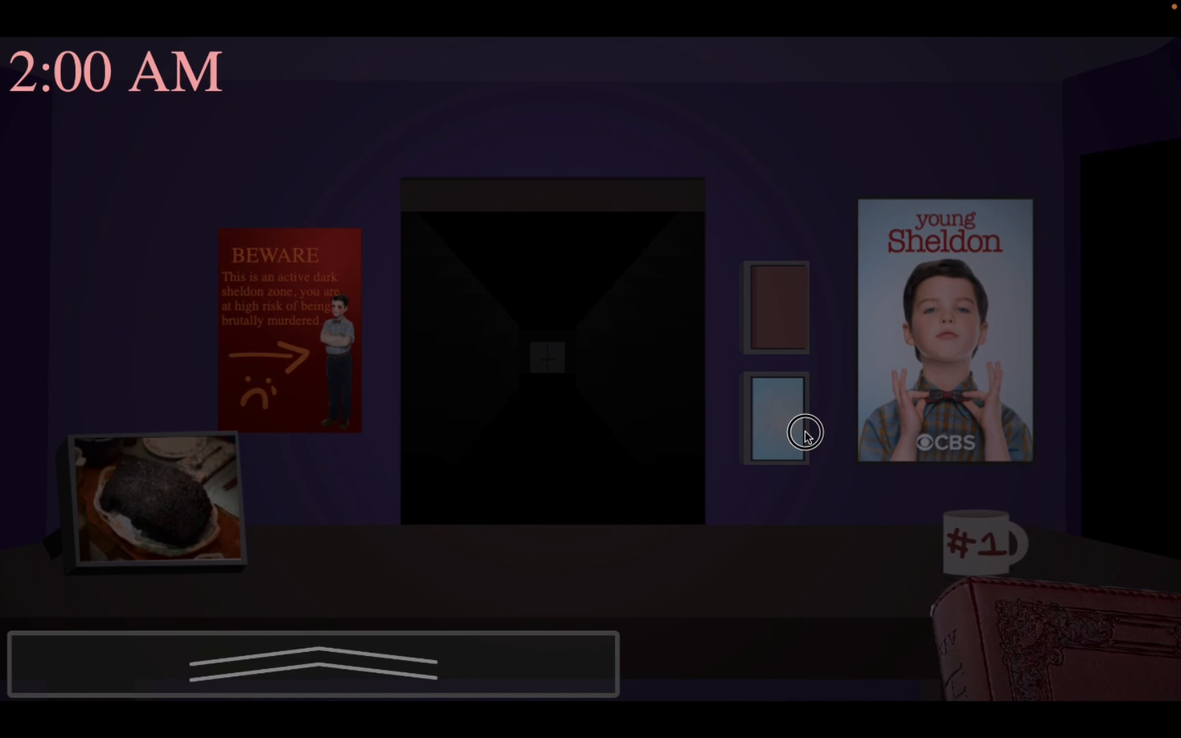
click(554, 659)
click(973, 381)
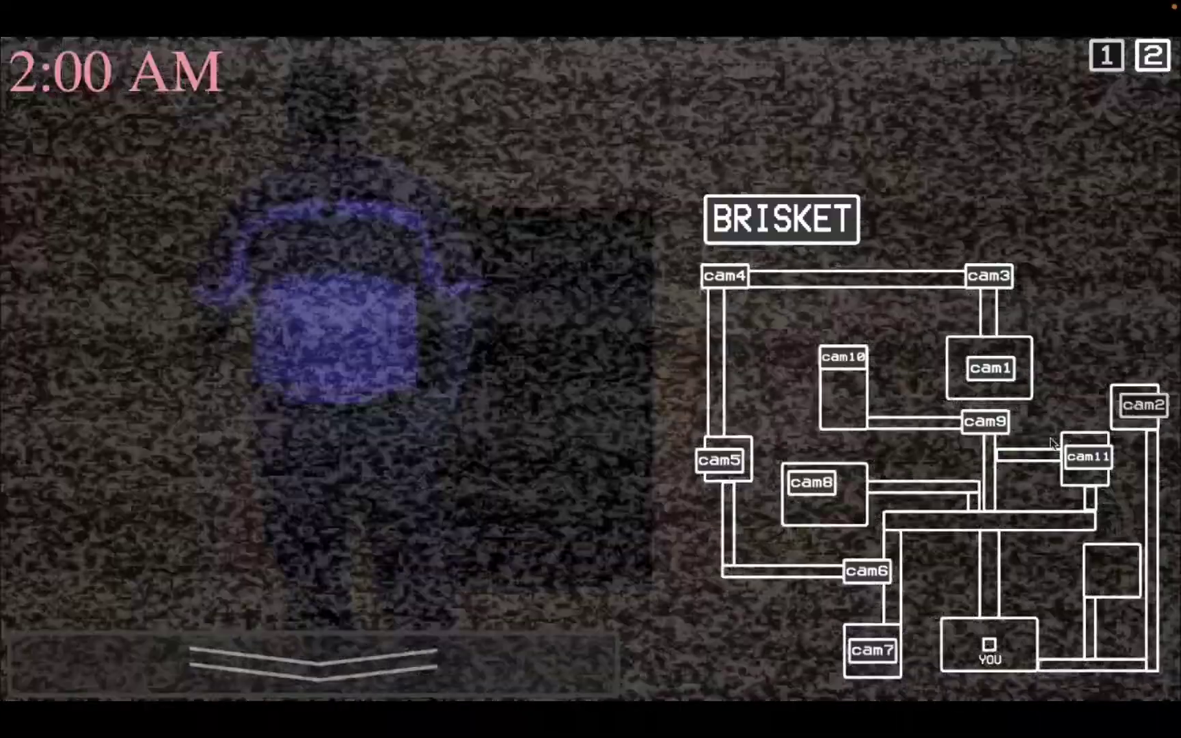
click(369, 663)
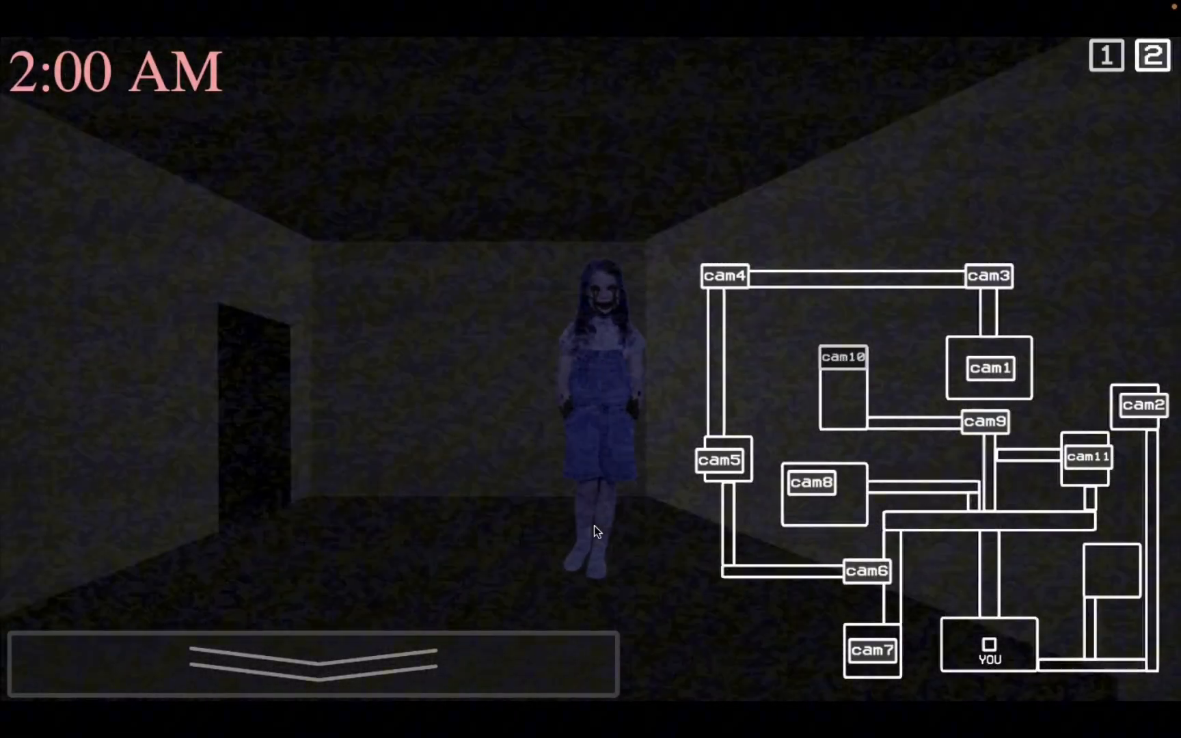
- Watch the office, then check the door power and O2 panel and the BRISKET feed before lowering the monitor
click(535, 637)
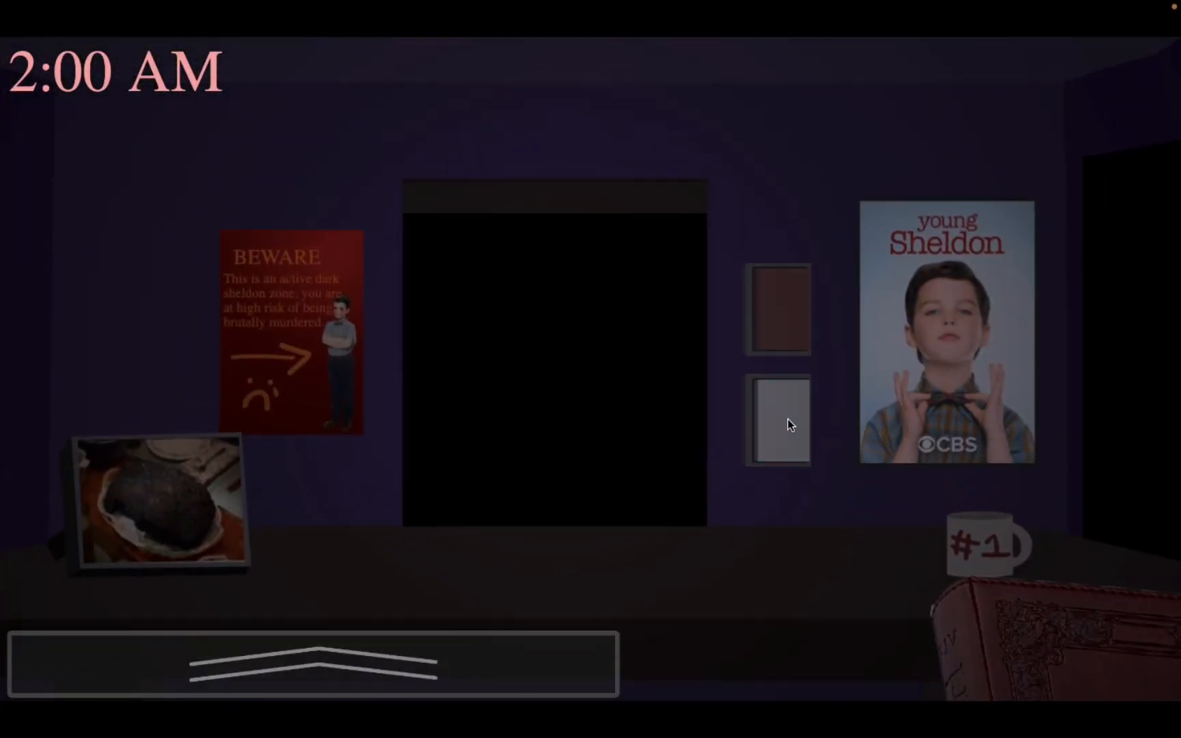
click(675, 638)
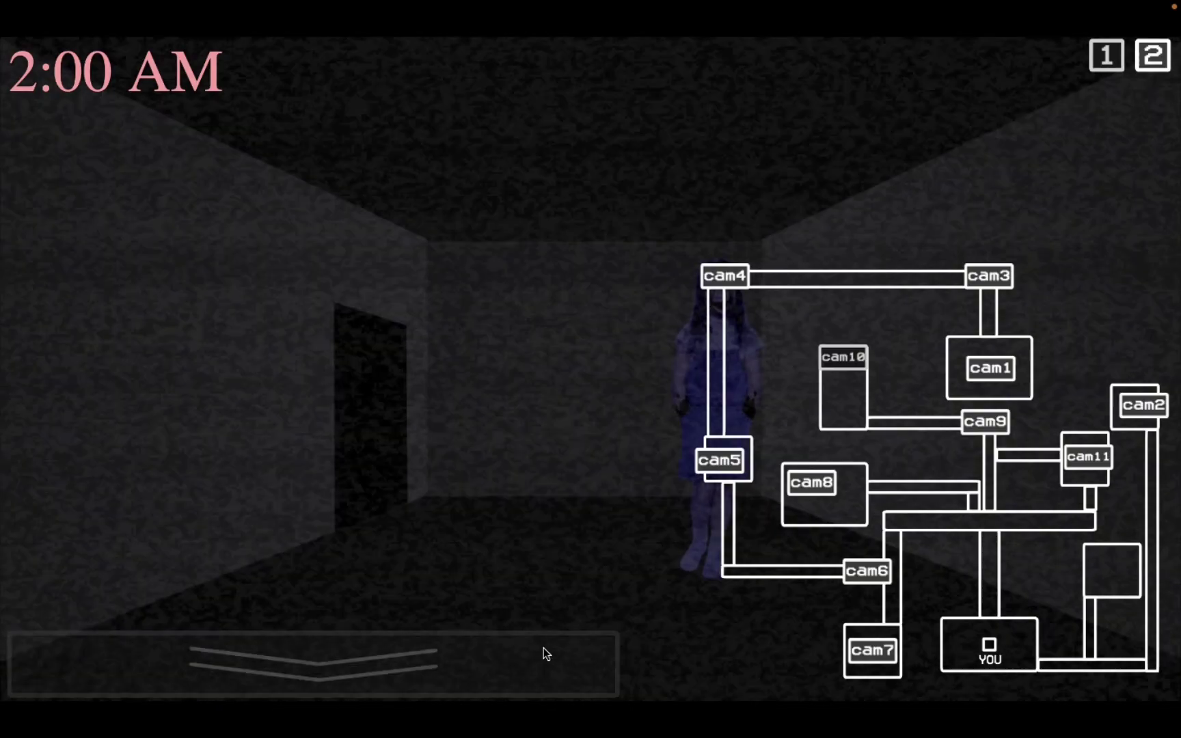
click(1152, 58)
click(1103, 55)
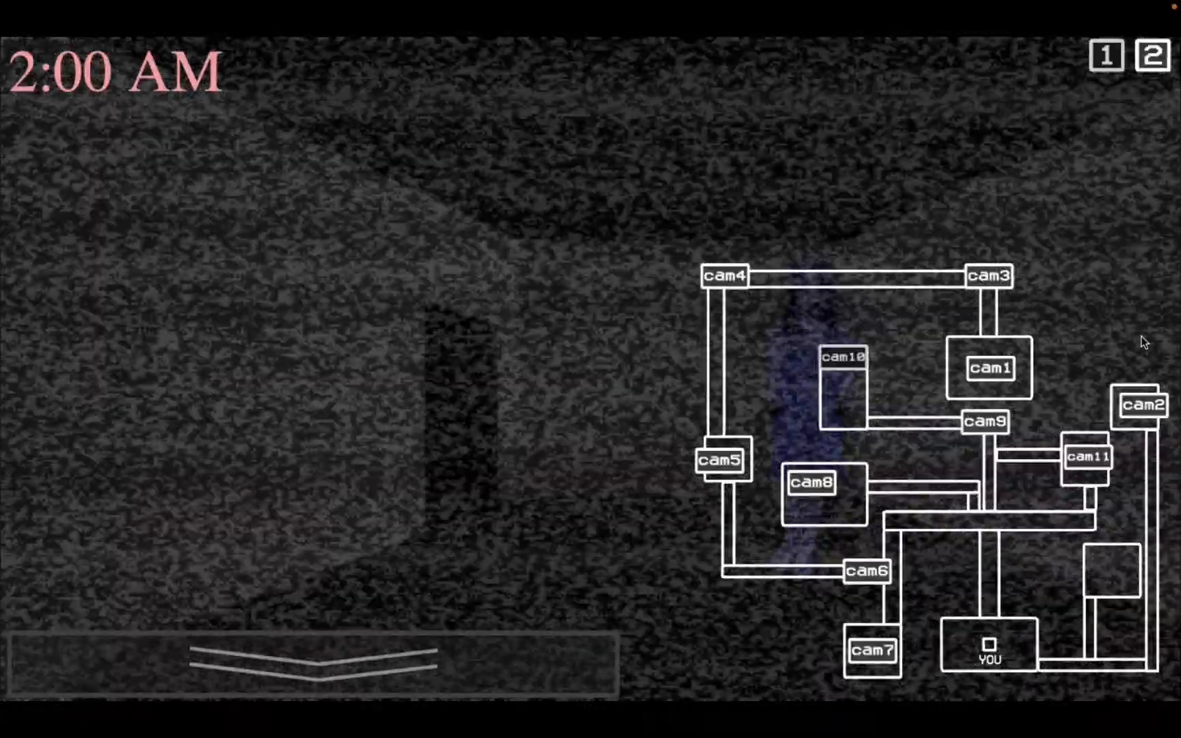
click(782, 220)
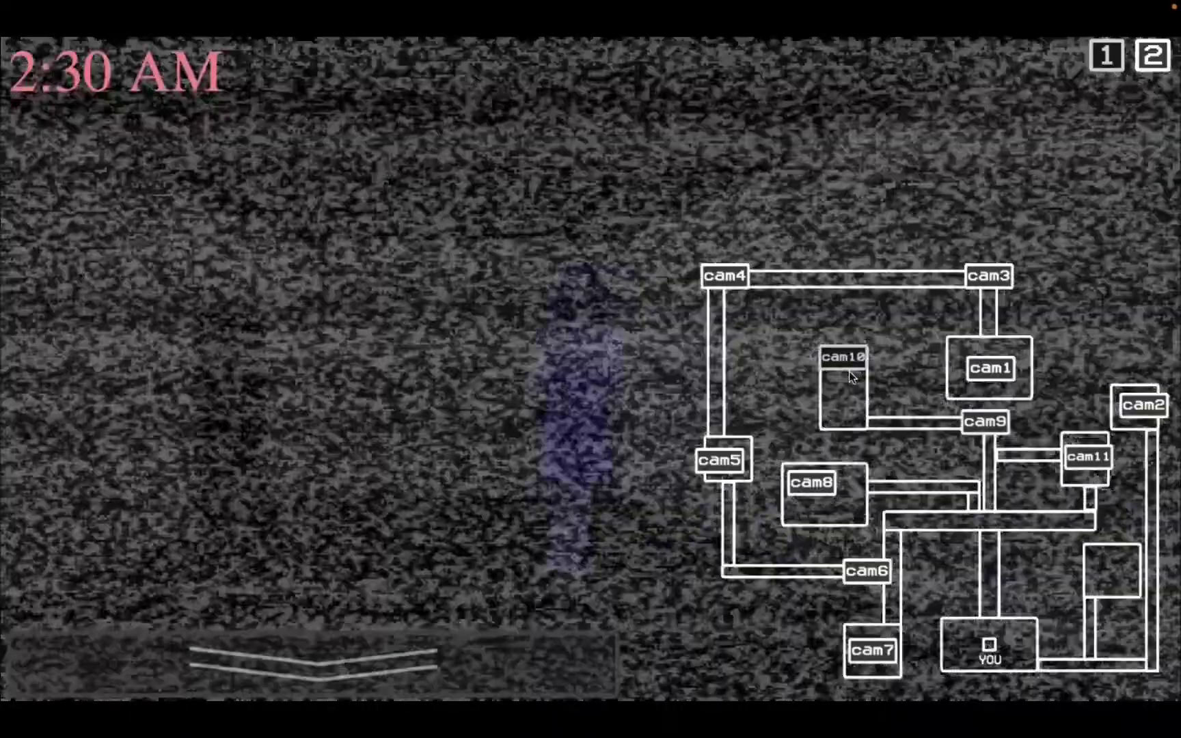
click(314, 660)
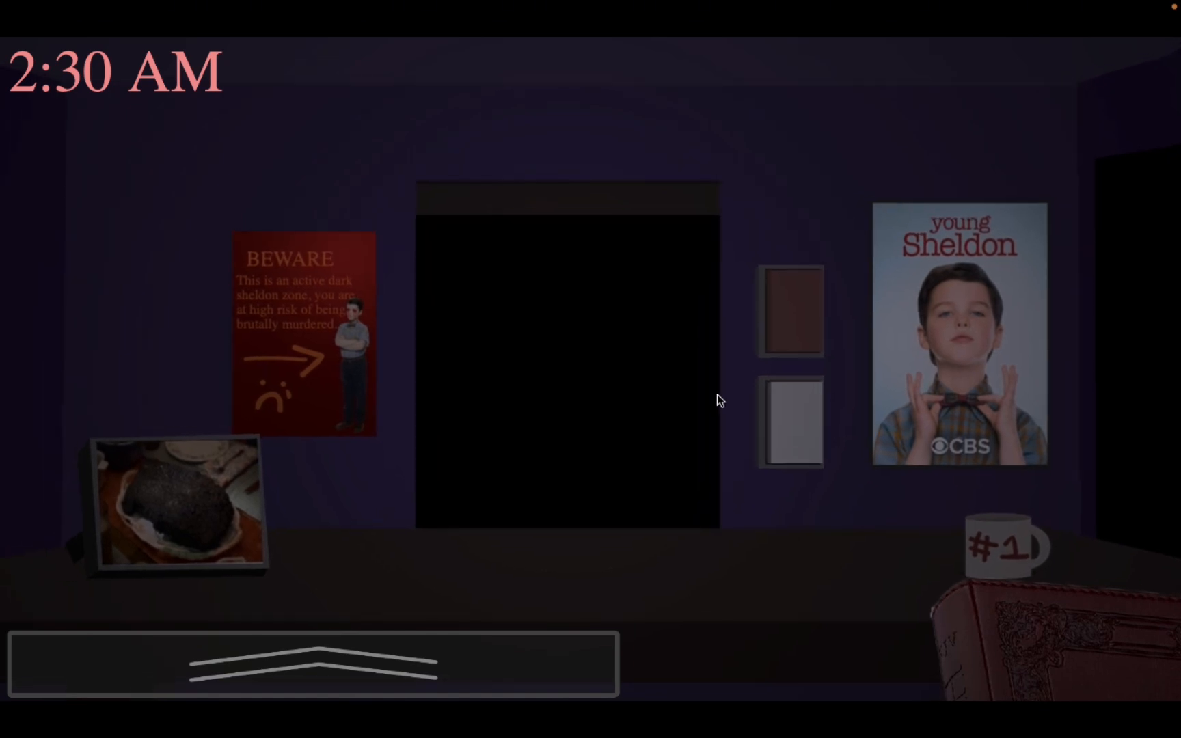
- Check the BRISKET and hallway feeds, close the office door, duck into hiding and come back out
click(637, 599)
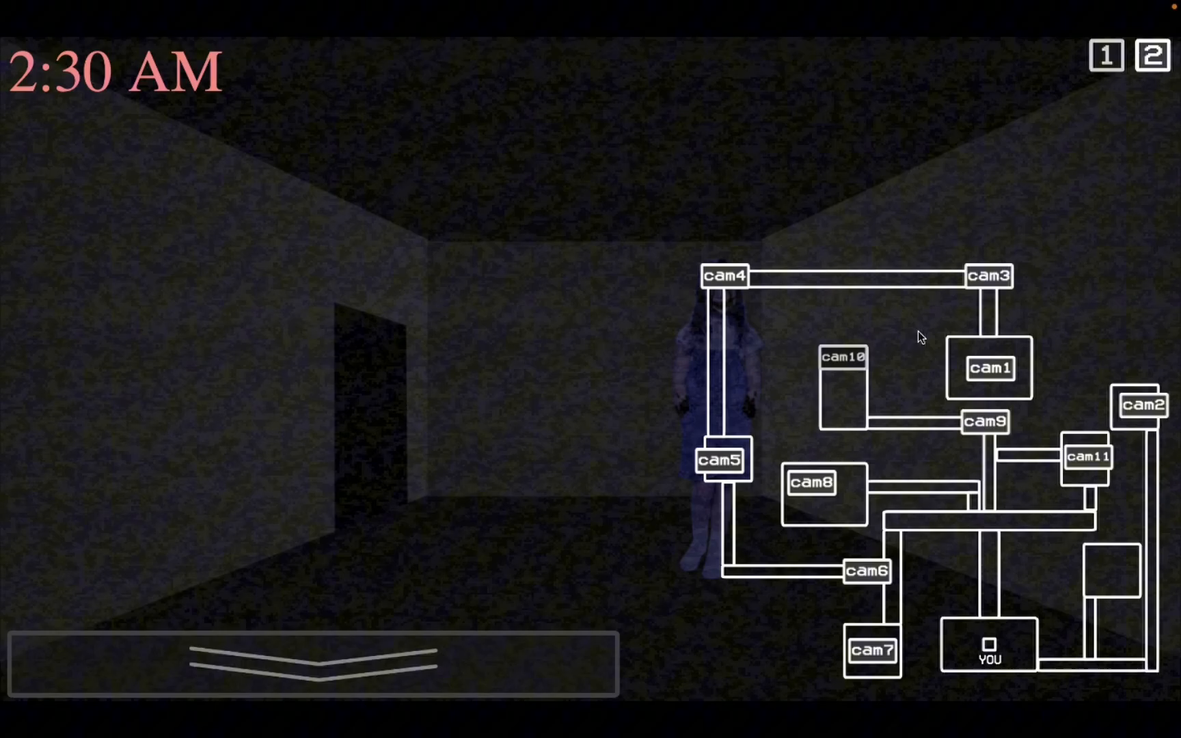
click(1141, 408)
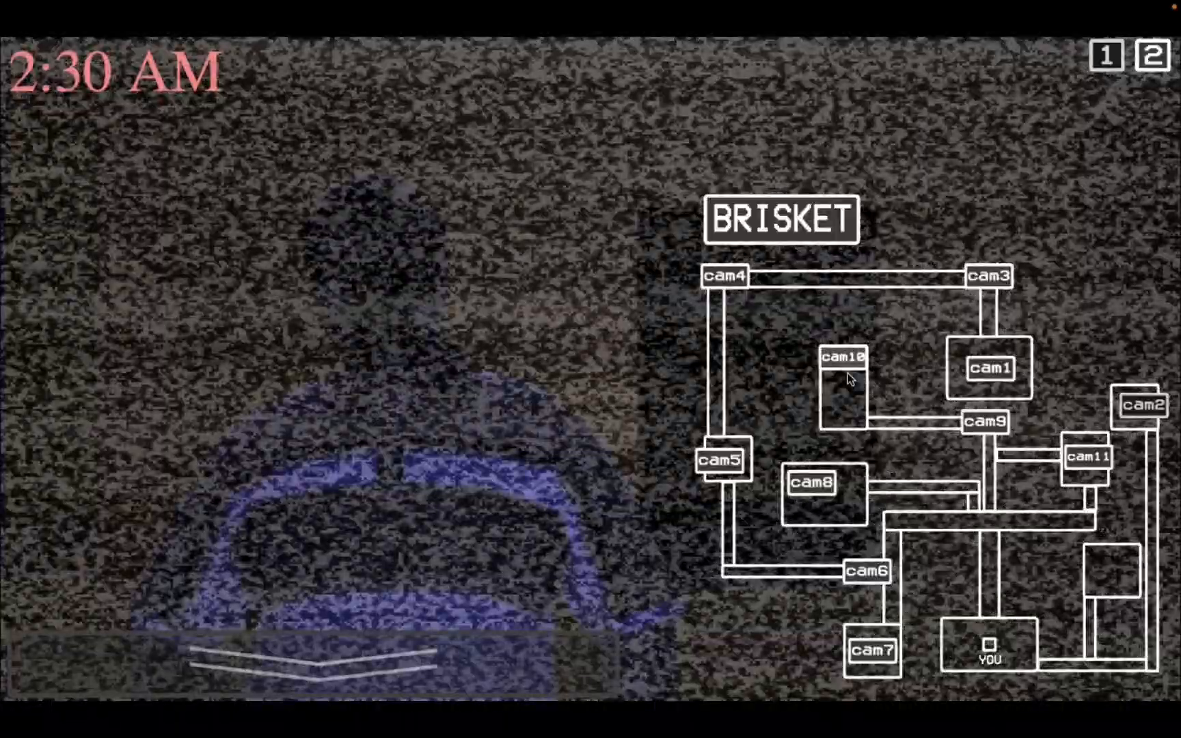
click(984, 421)
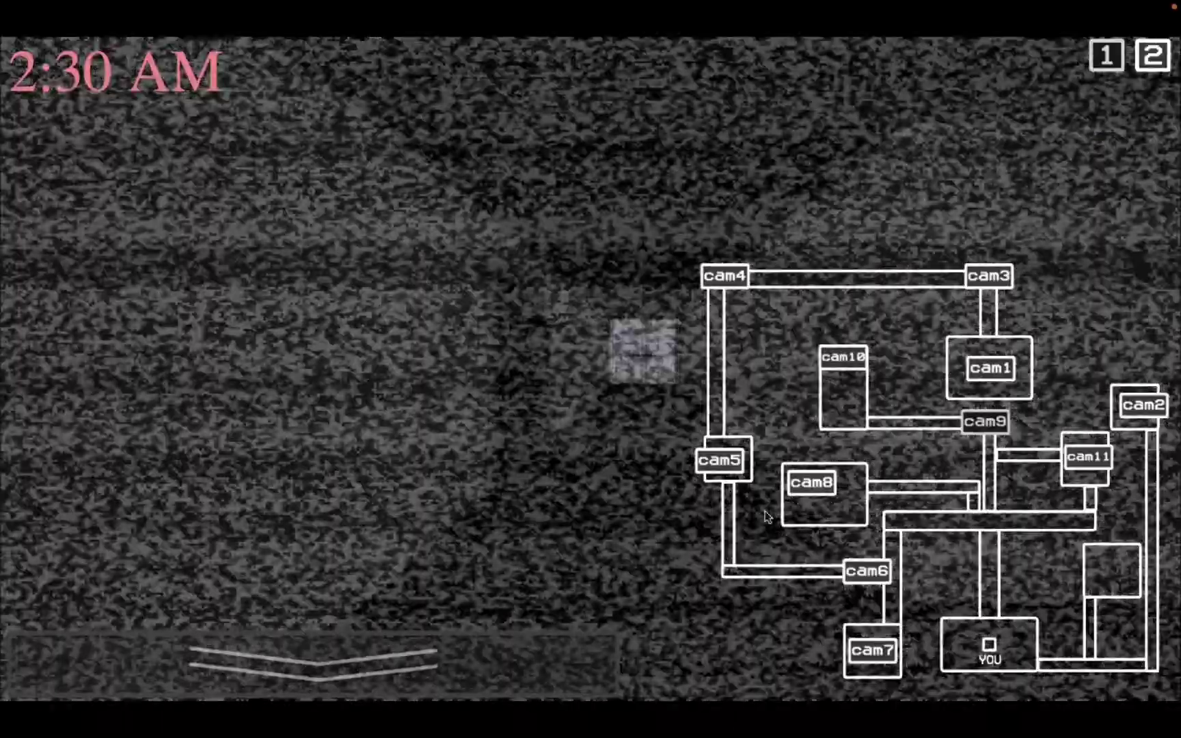
click(569, 662)
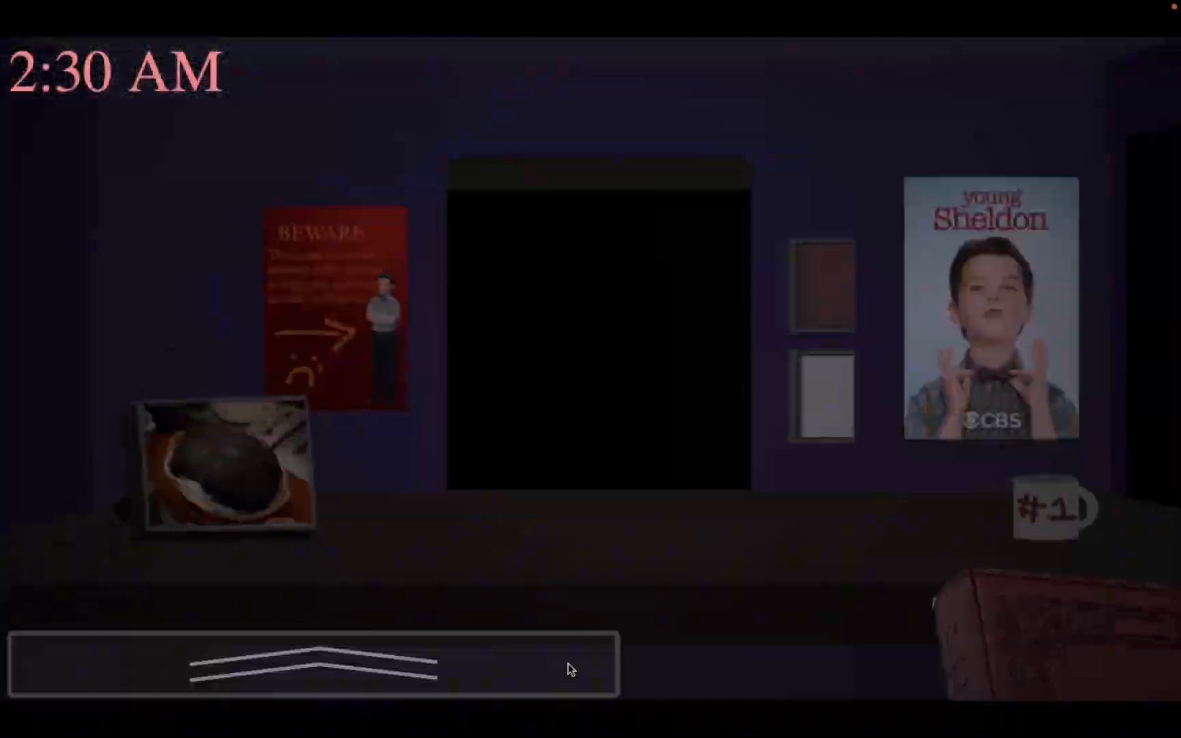
click(576, 662)
click(795, 319)
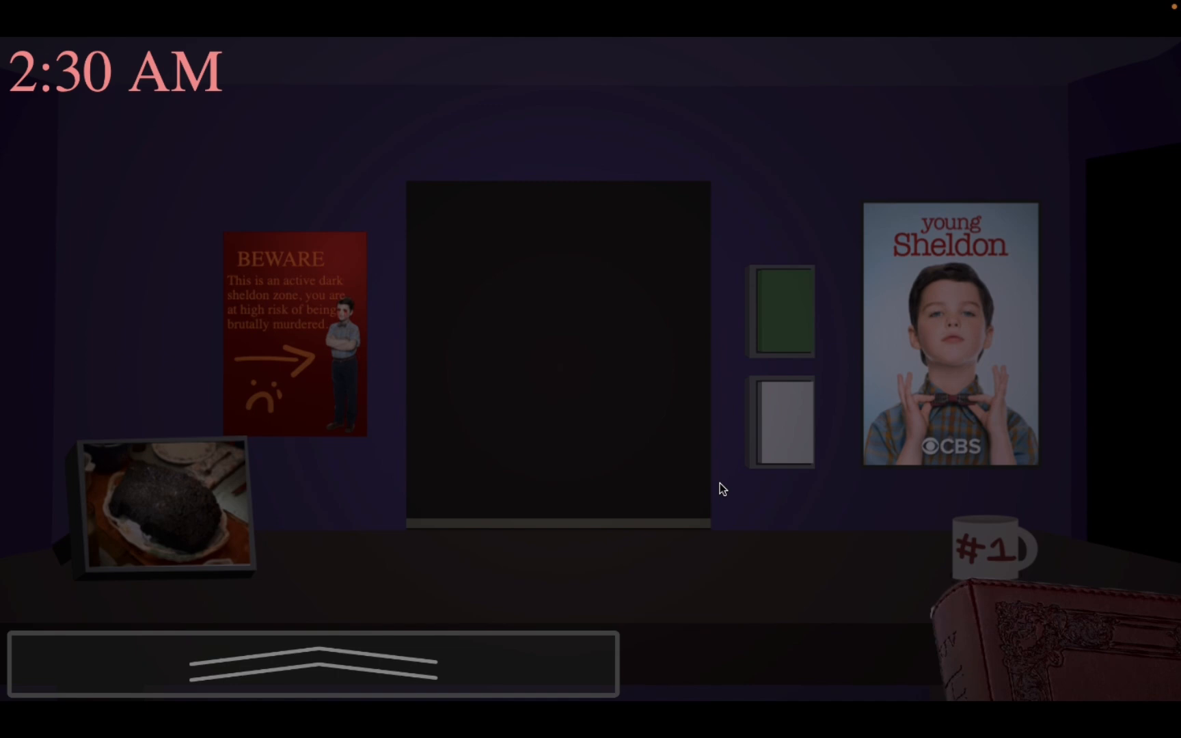
click(556, 645)
click(514, 662)
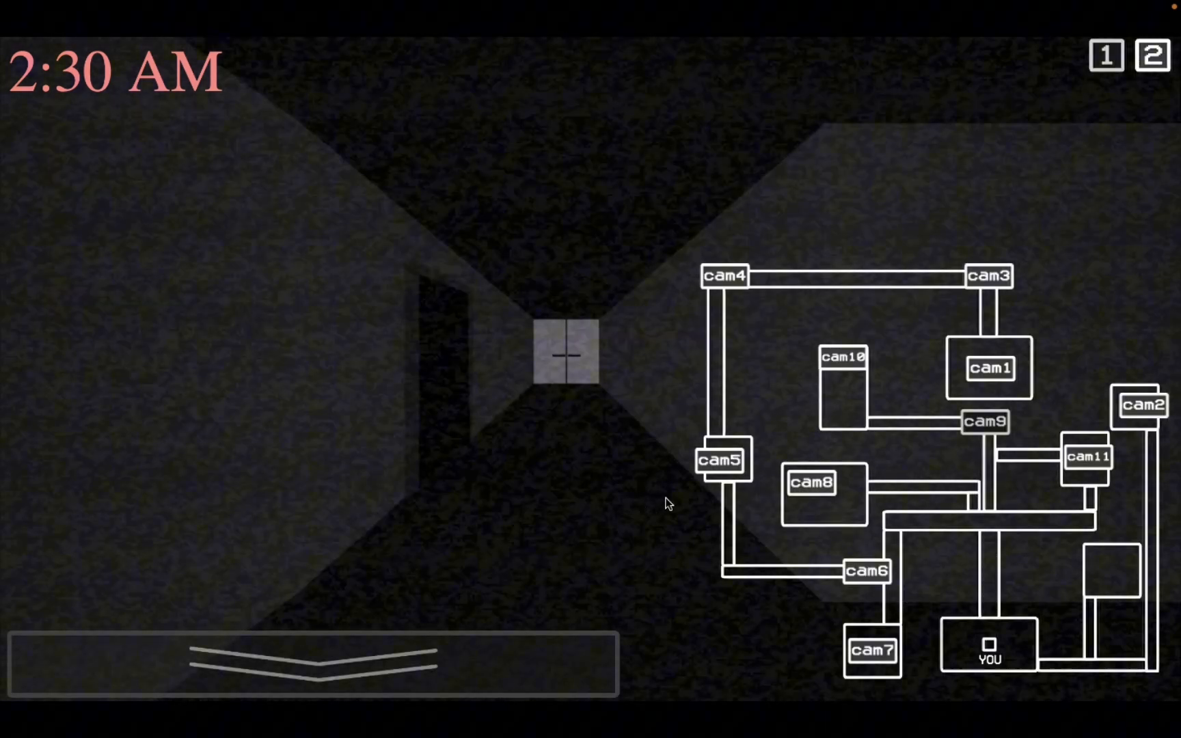
- Cycle cam4, cam1, cam7 and the BRISKET feed while raising and lowering the monitor
click(723, 276)
click(988, 276)
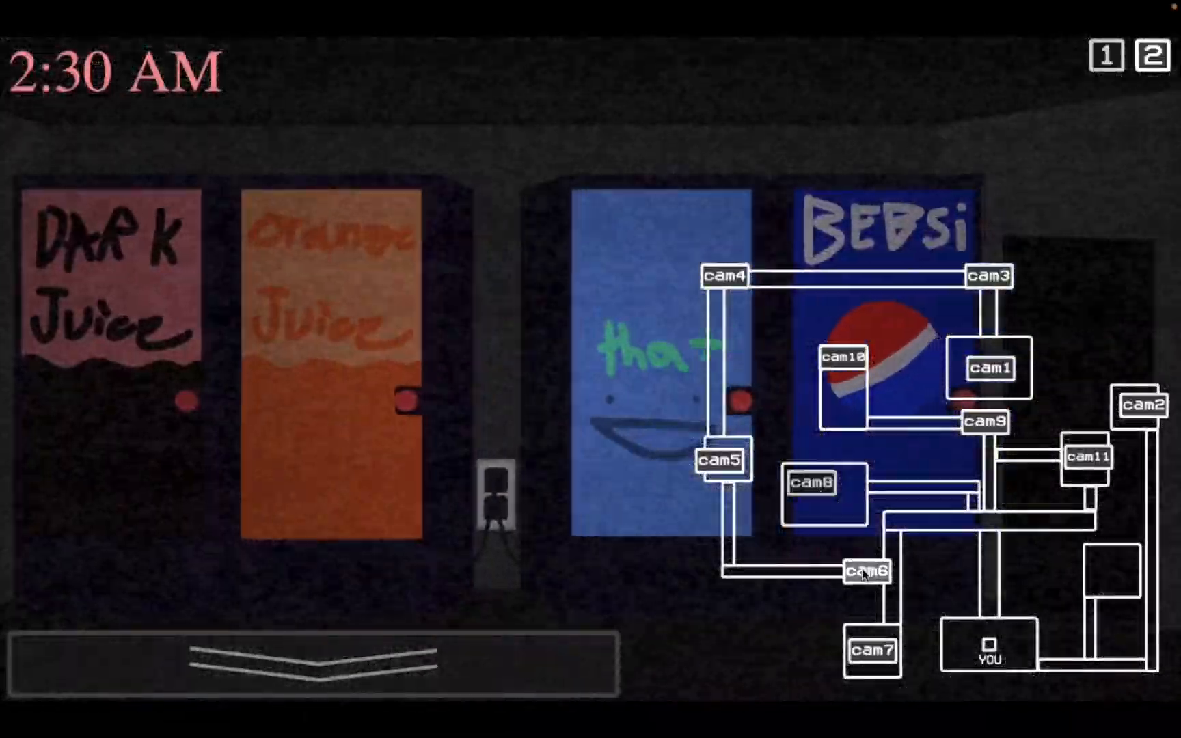
click(871, 650)
click(247, 651)
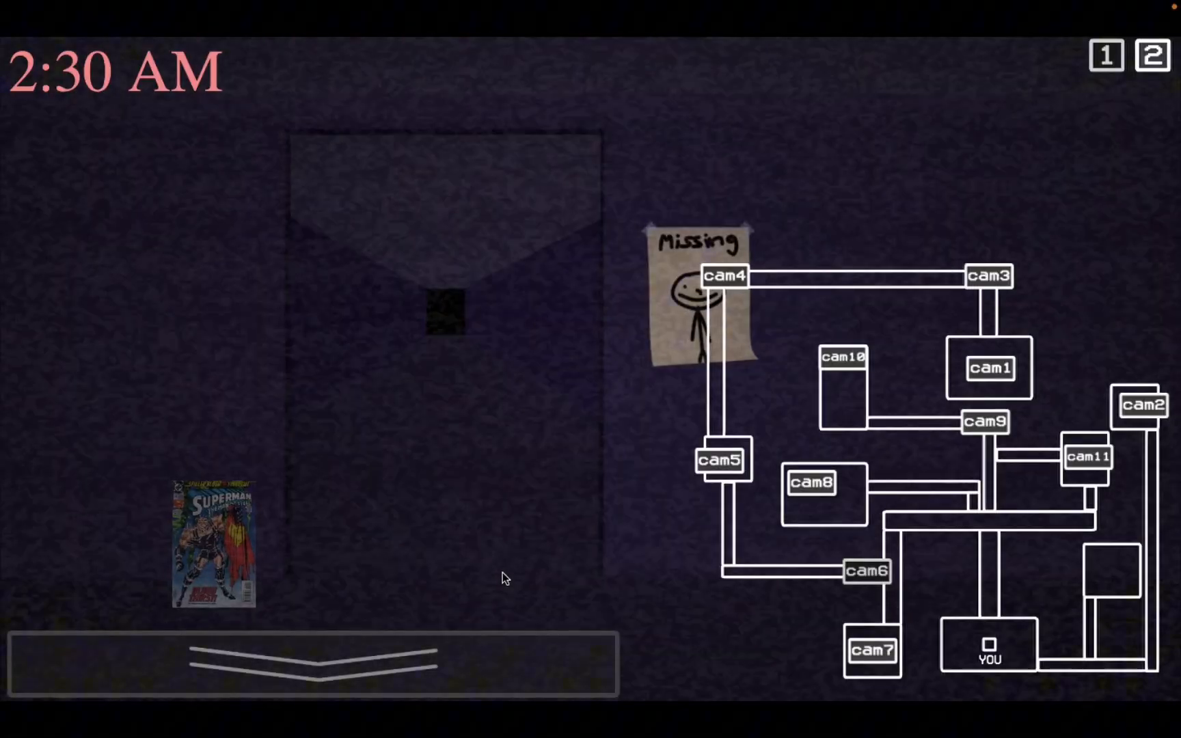
click(724, 276)
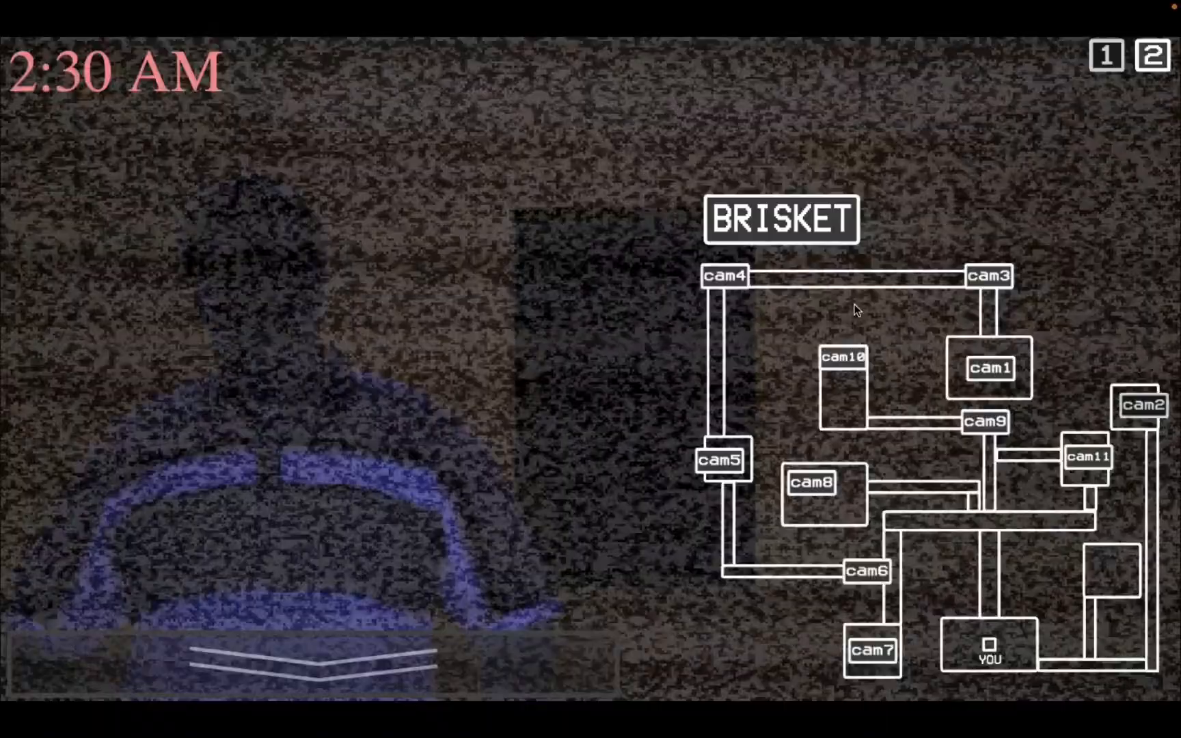
click(481, 710)
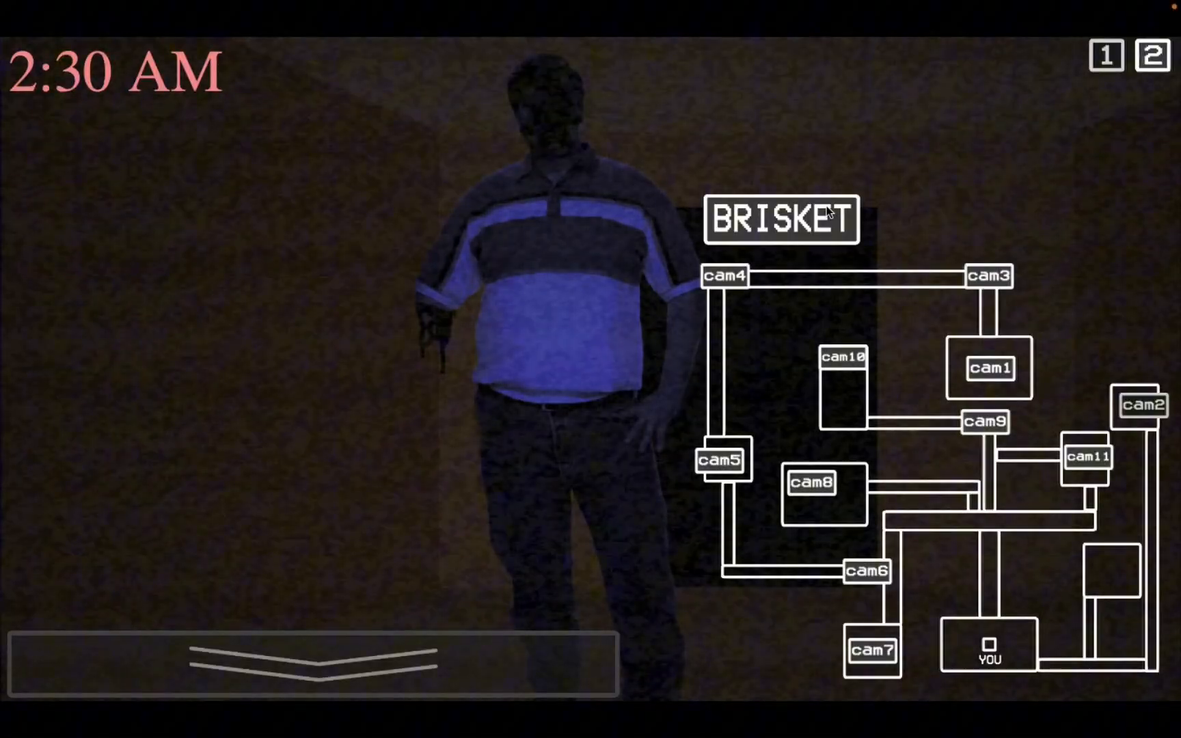
click(508, 647)
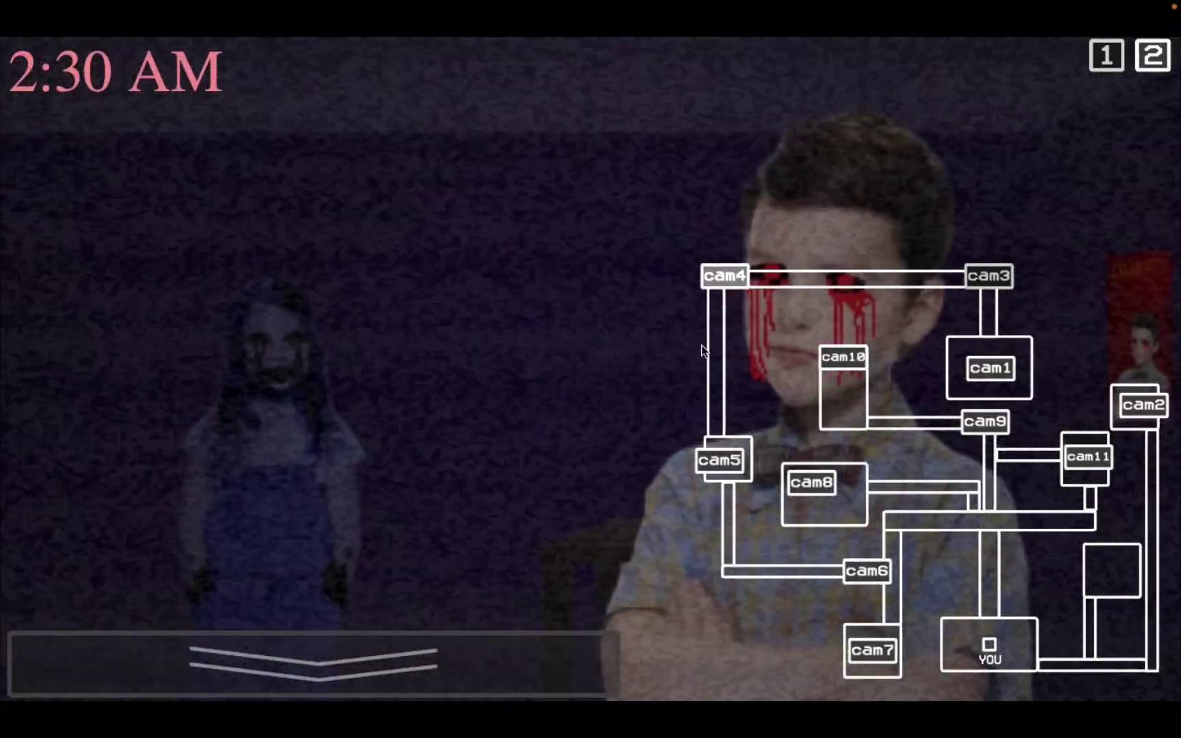
- Glance at the office, bring the feeds back up and switch through to the hallway camera as 3:00 AM hits
click(559, 633)
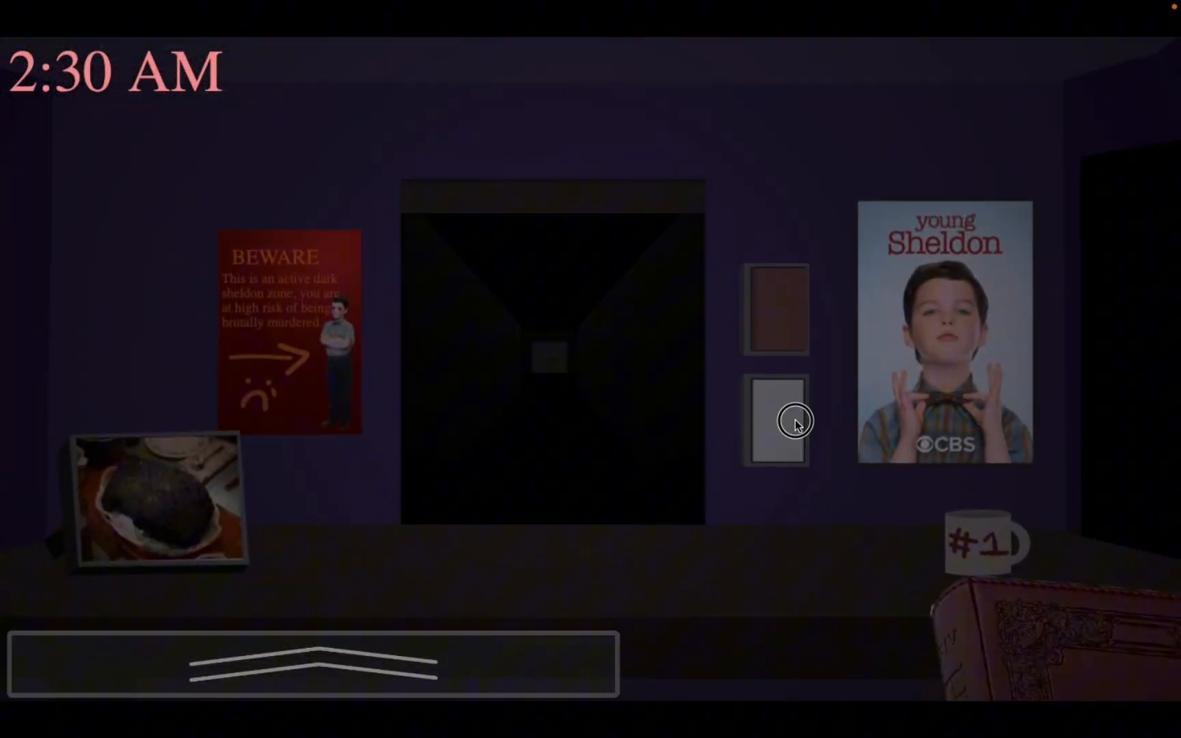
click(644, 589)
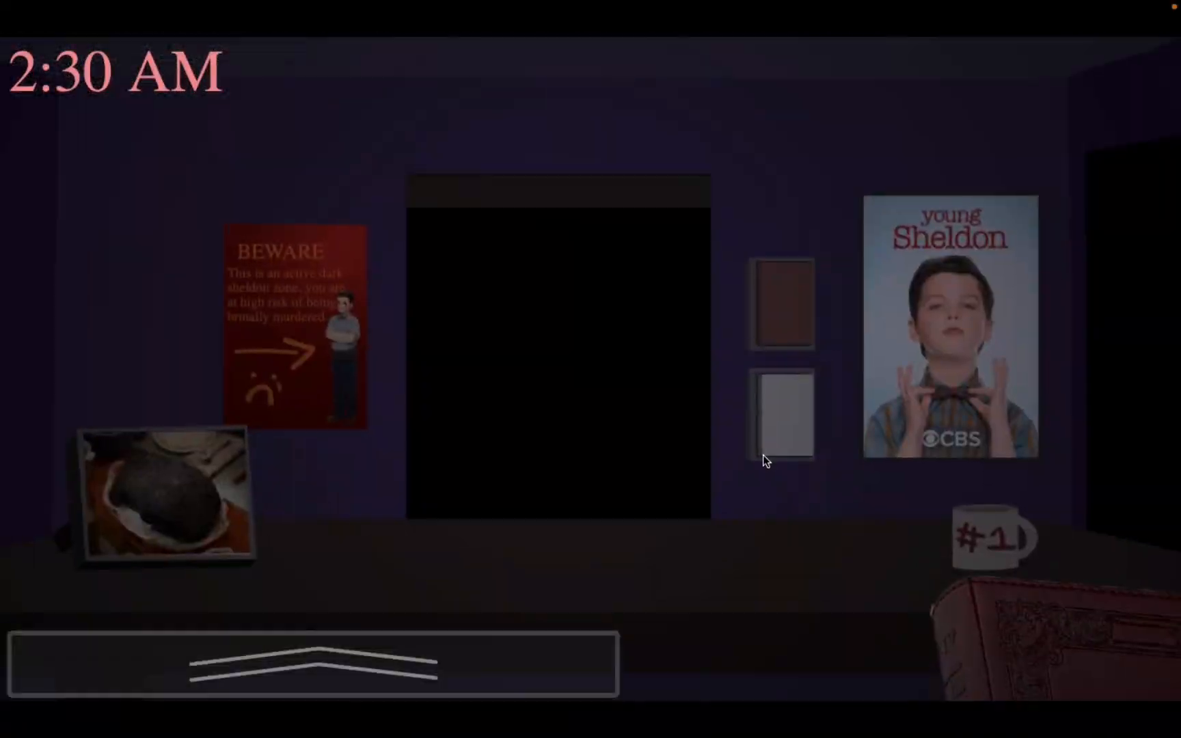
click(313, 665)
click(971, 382)
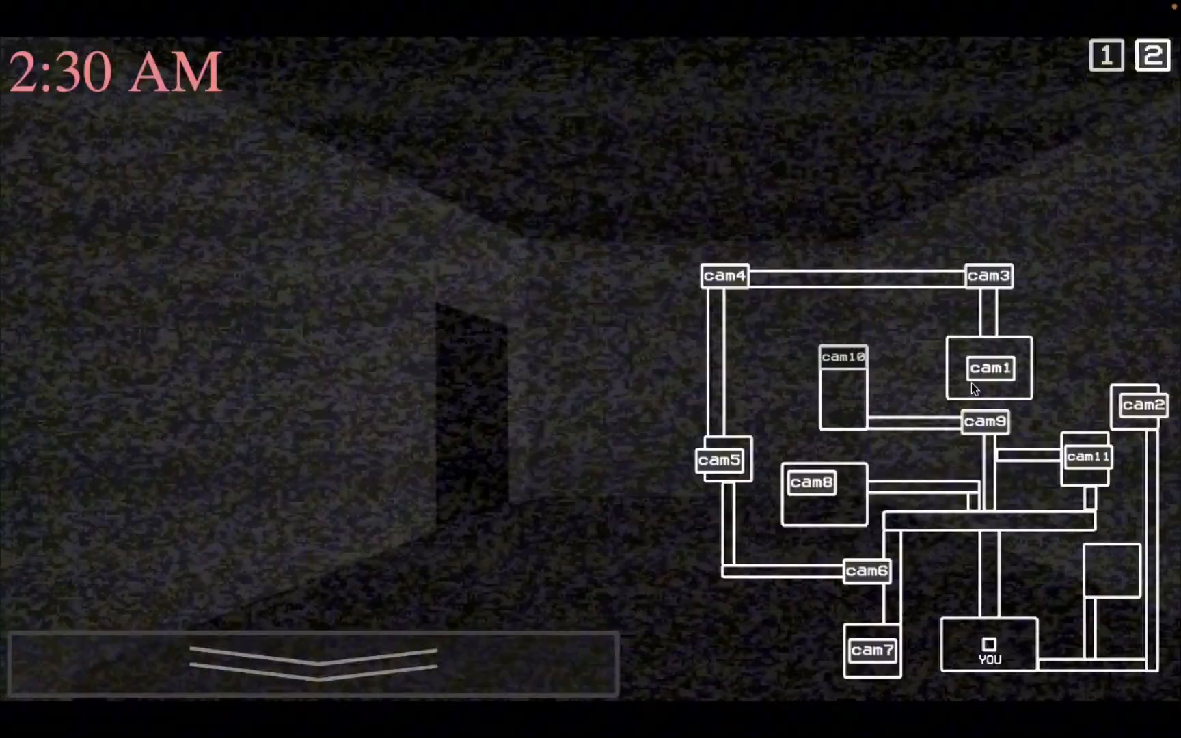
click(983, 421)
- Check the hallway feed, watch the office, then switch to the BRISKET camera
click(314, 664)
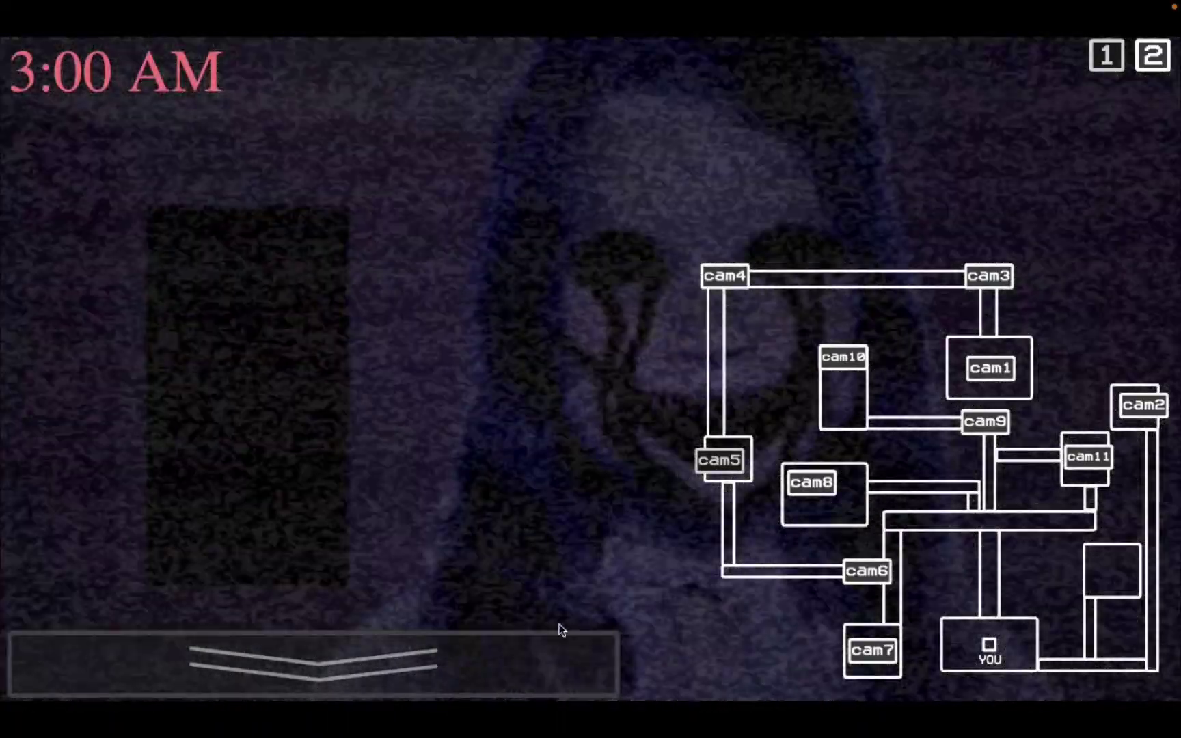
click(562, 646)
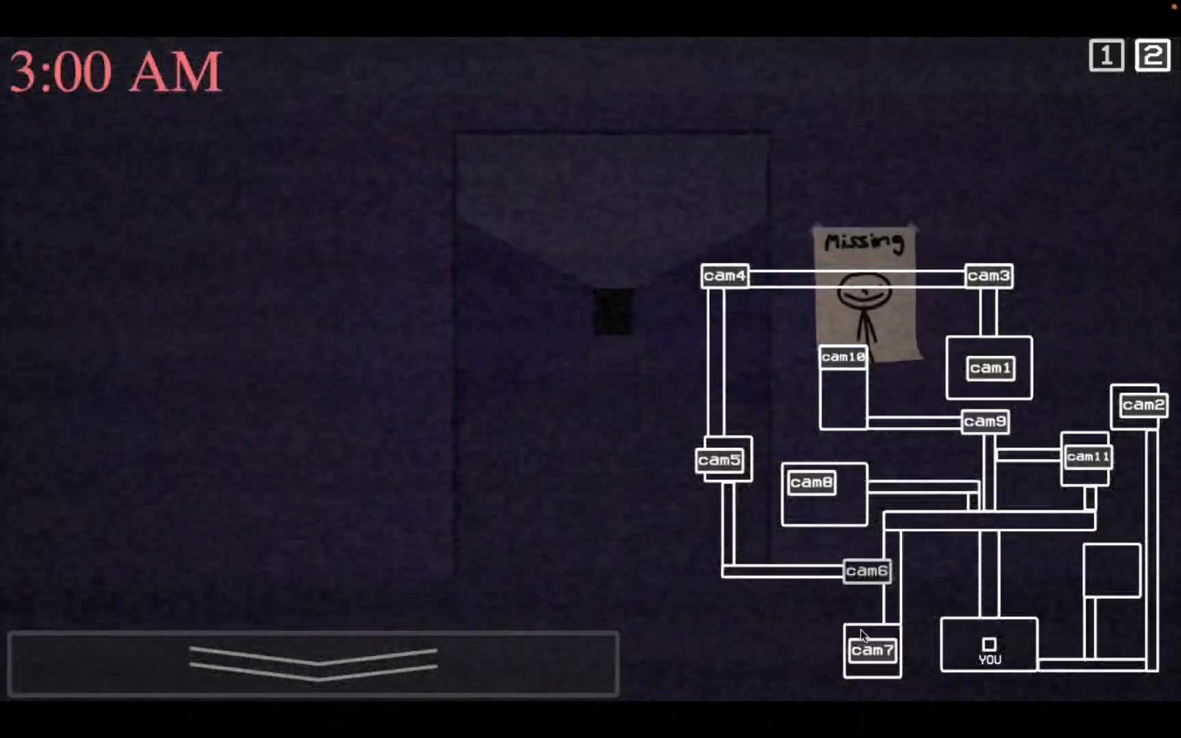
click(861, 637)
click(821, 228)
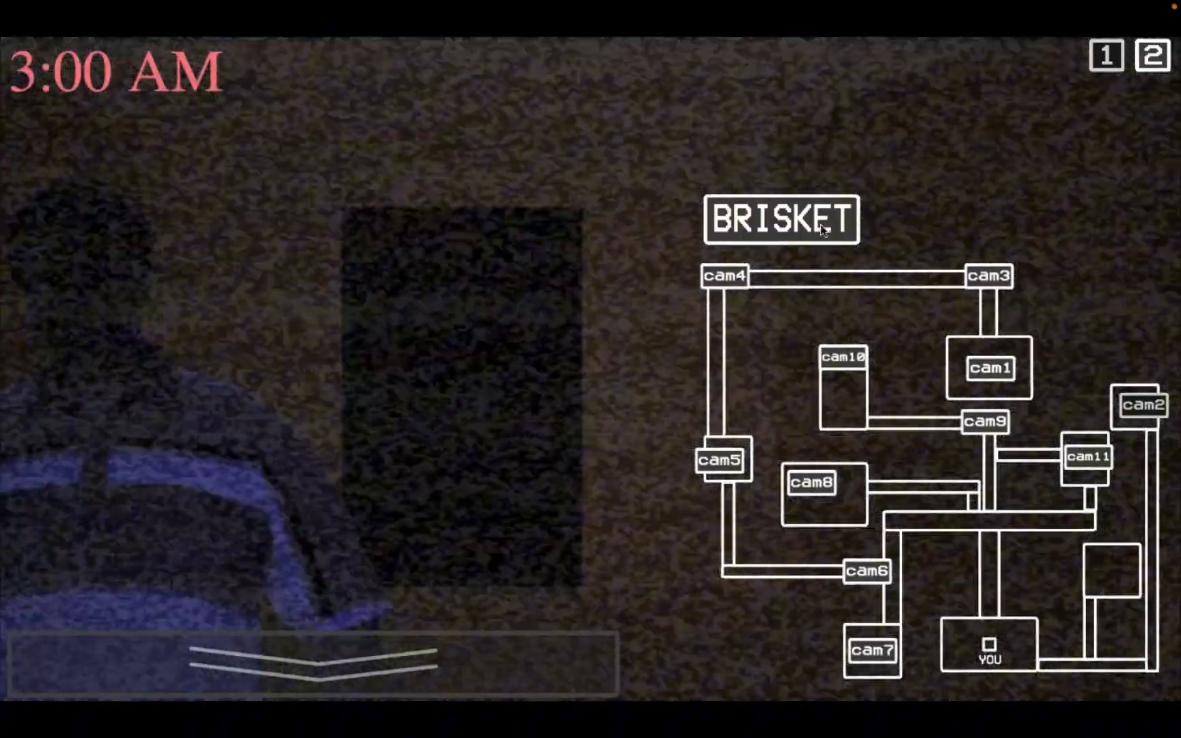
- Drop and raise the cameras once more, then hold up the Holy Bible against the figure at the doorway
key(space)
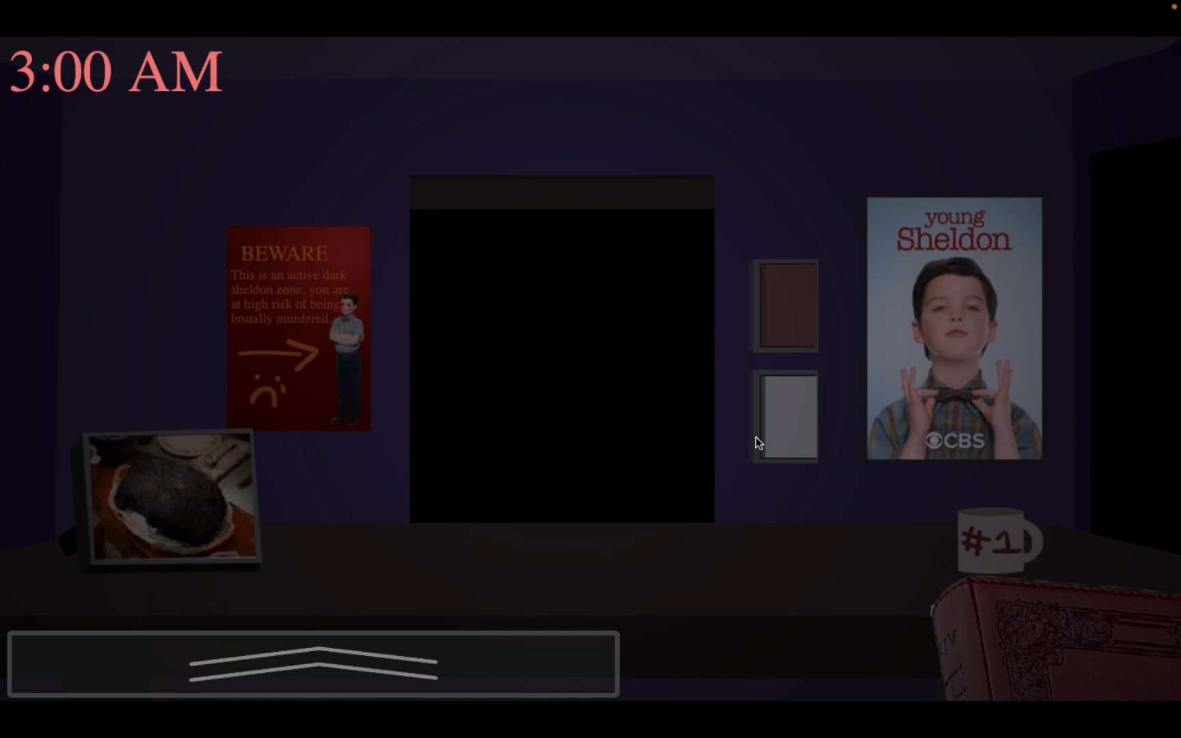
click(585, 646)
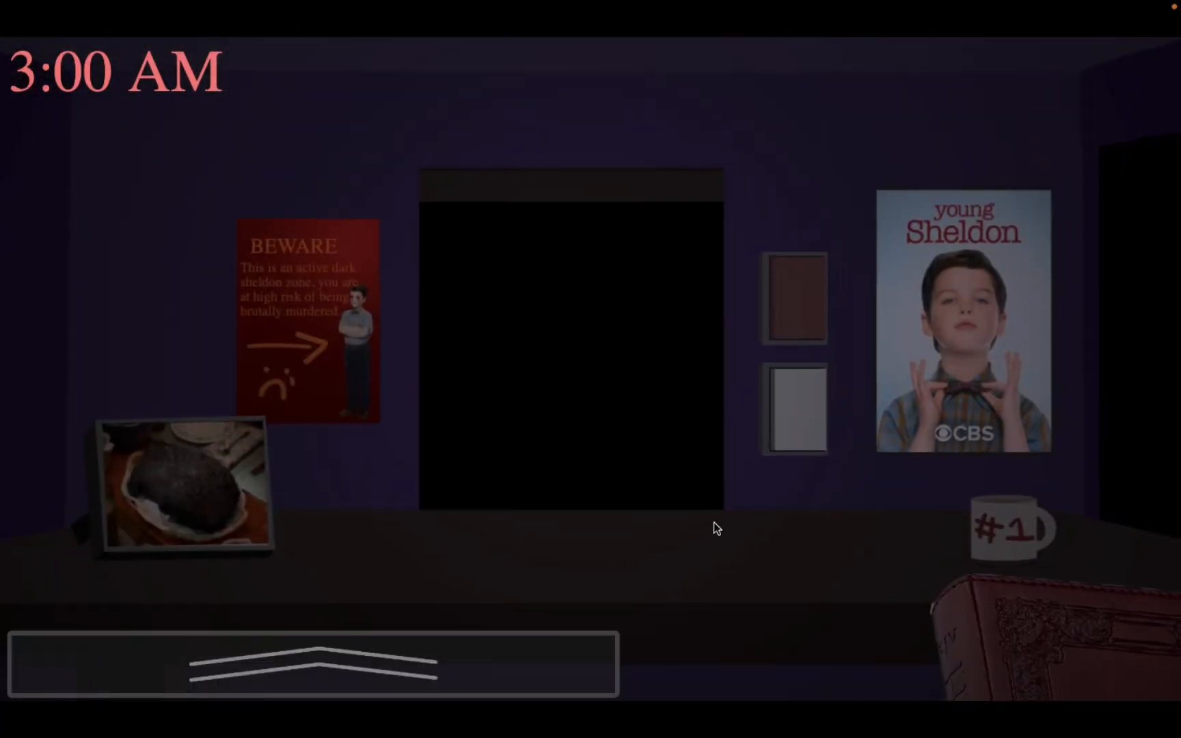
click(1007, 674)
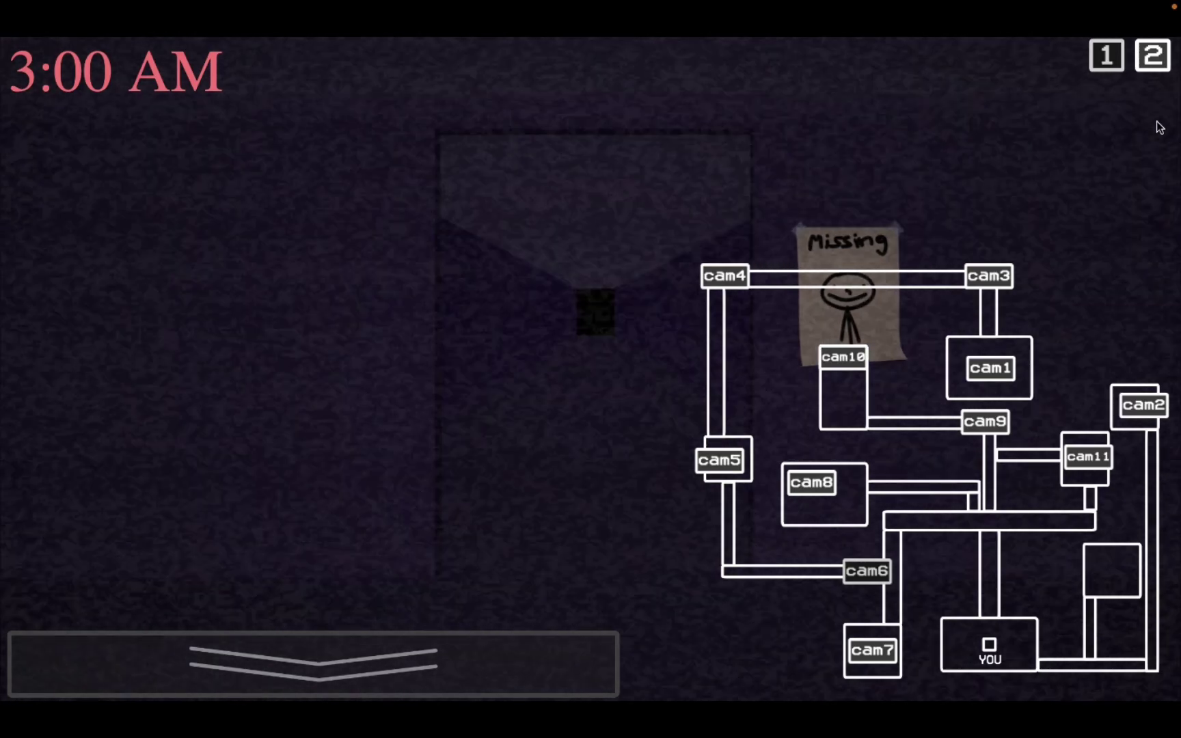
- Read door power and O2 on panel 2, return to the map, switch feeds and close the office door
click(1153, 56)
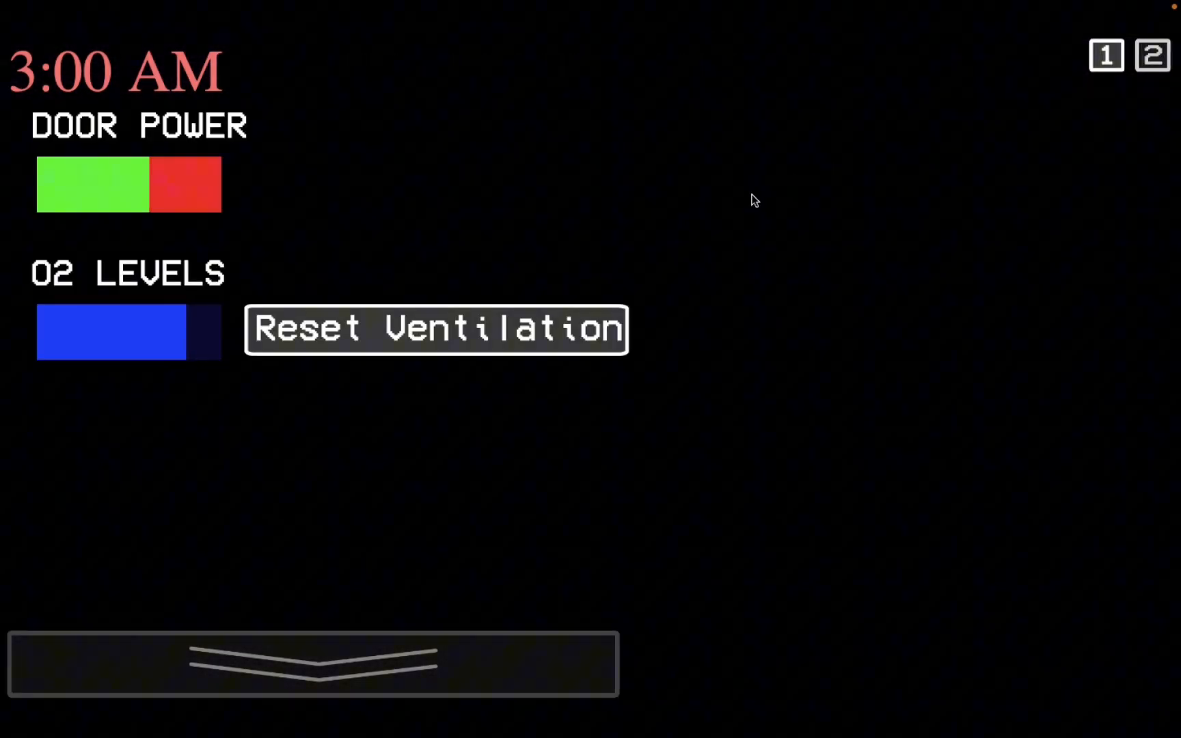
click(1107, 55)
click(871, 646)
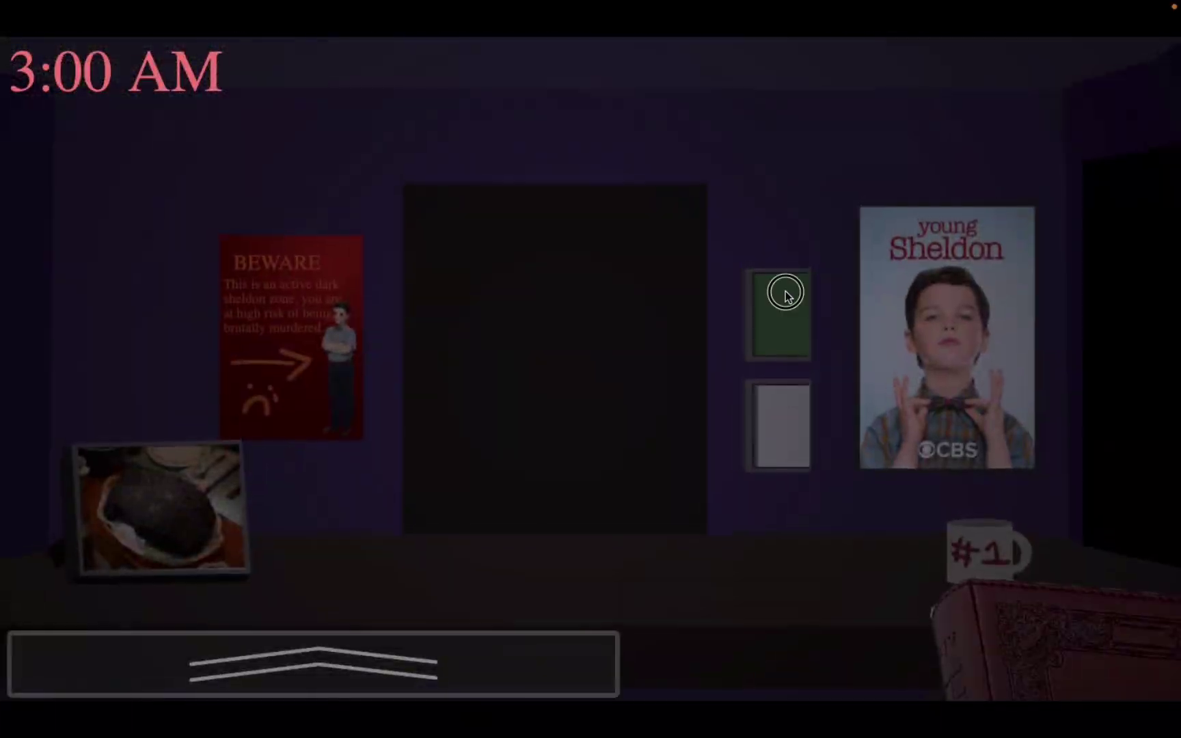
click(786, 362)
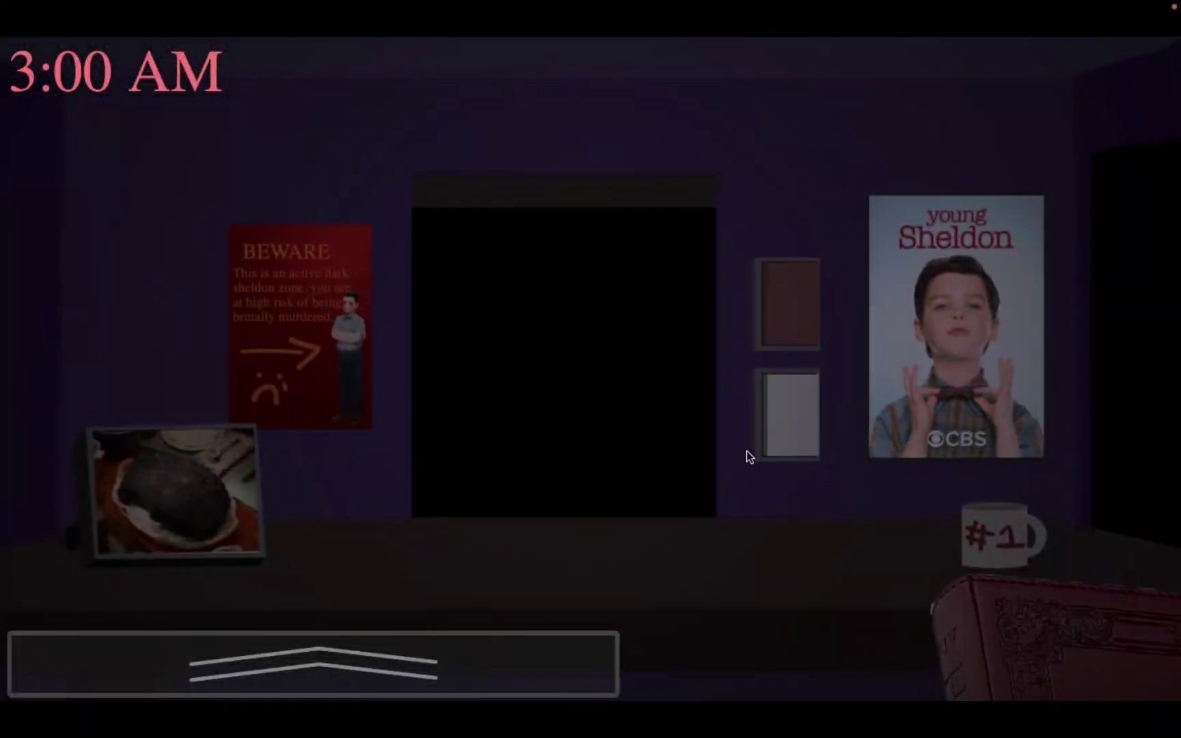
- Check the doorway light, cycle the two corridor cameras and put the monitor away as 3:30 AM arrives
click(789, 410)
click(314, 663)
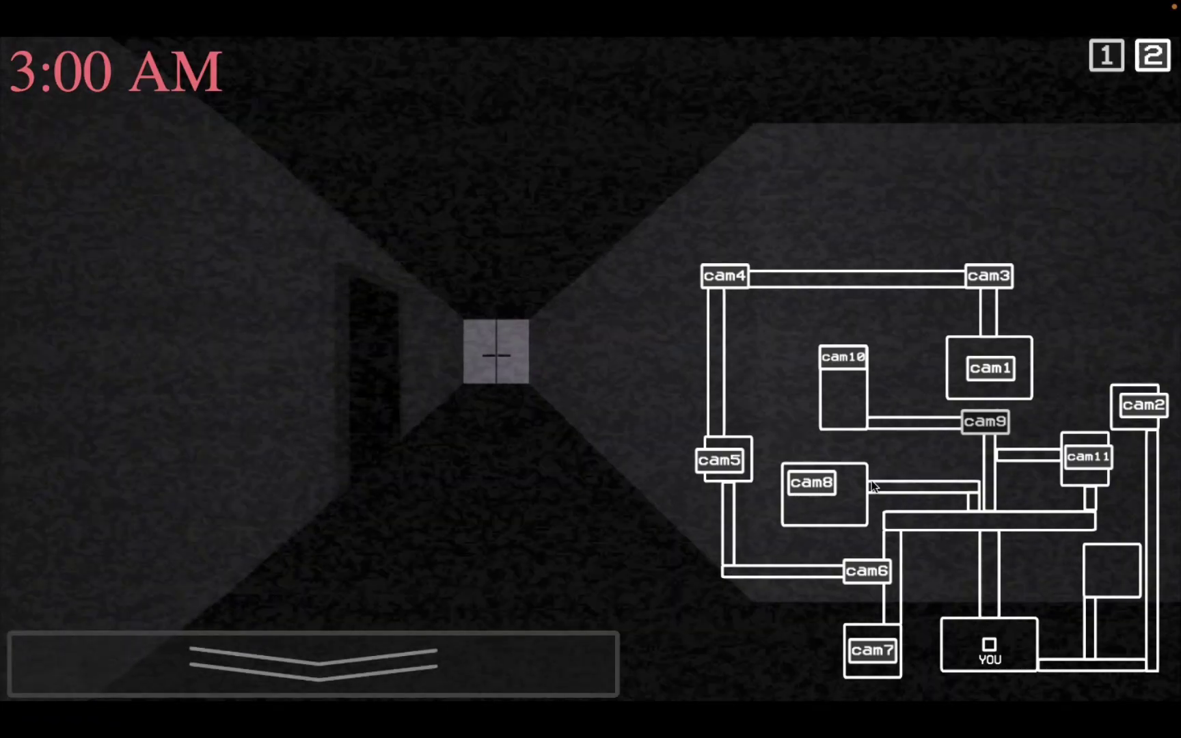
click(842, 388)
click(866, 570)
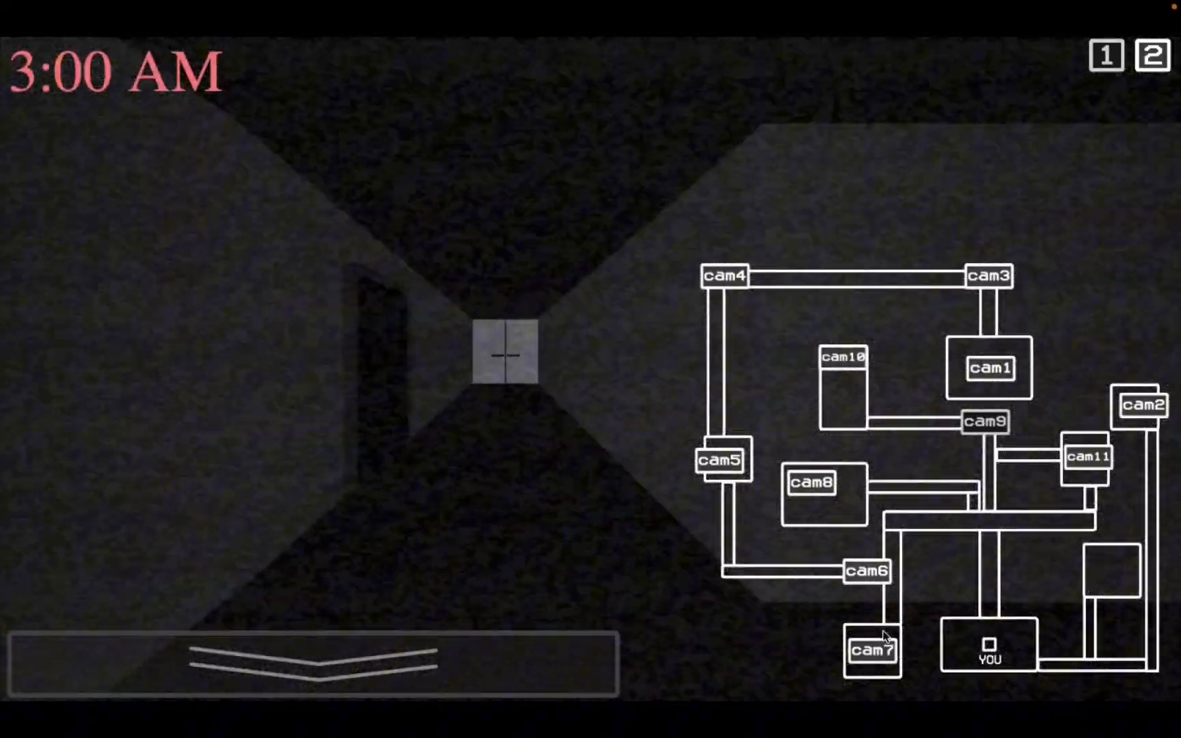
click(313, 662)
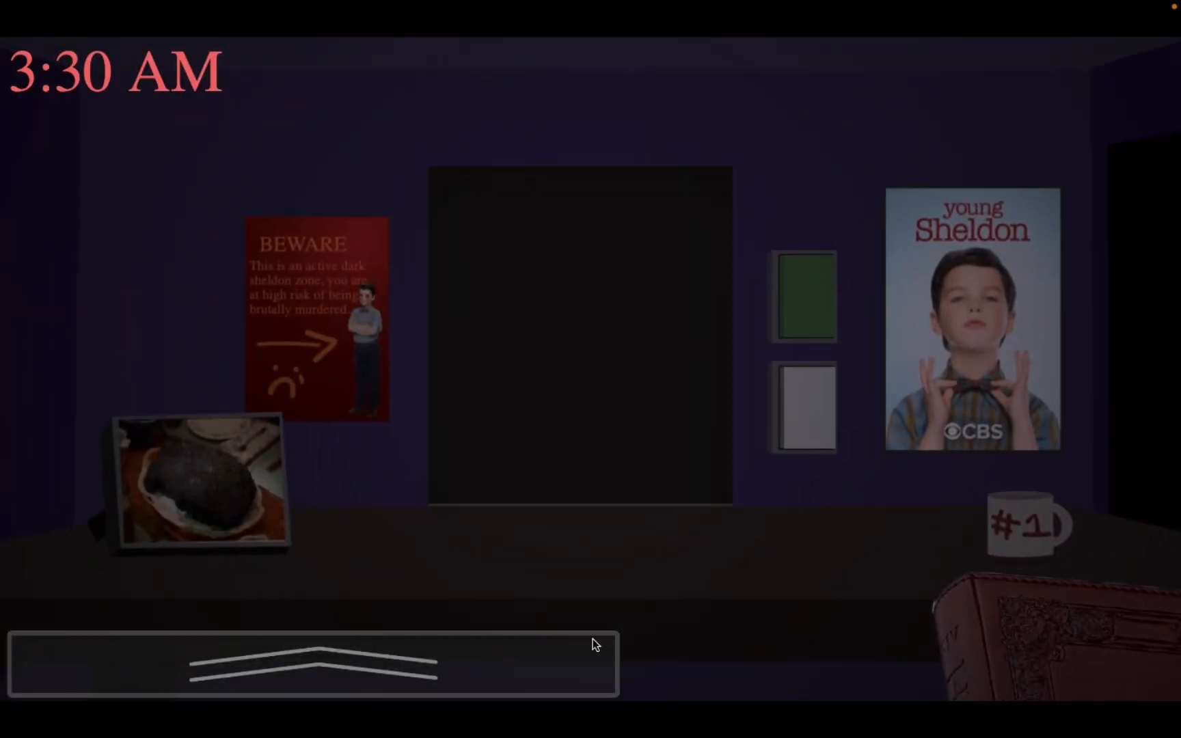
- Sweep the BRISKET and other camera feeds, then lower the monitor and check the doorway light
click(315, 662)
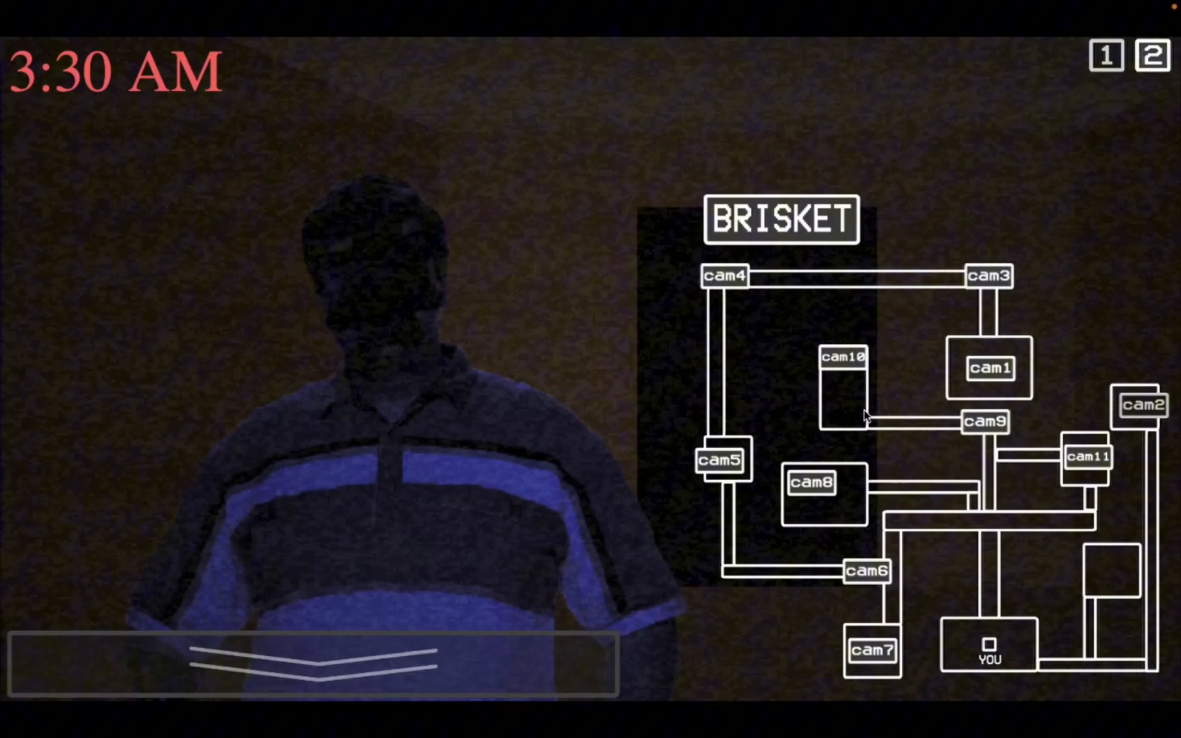
click(842, 356)
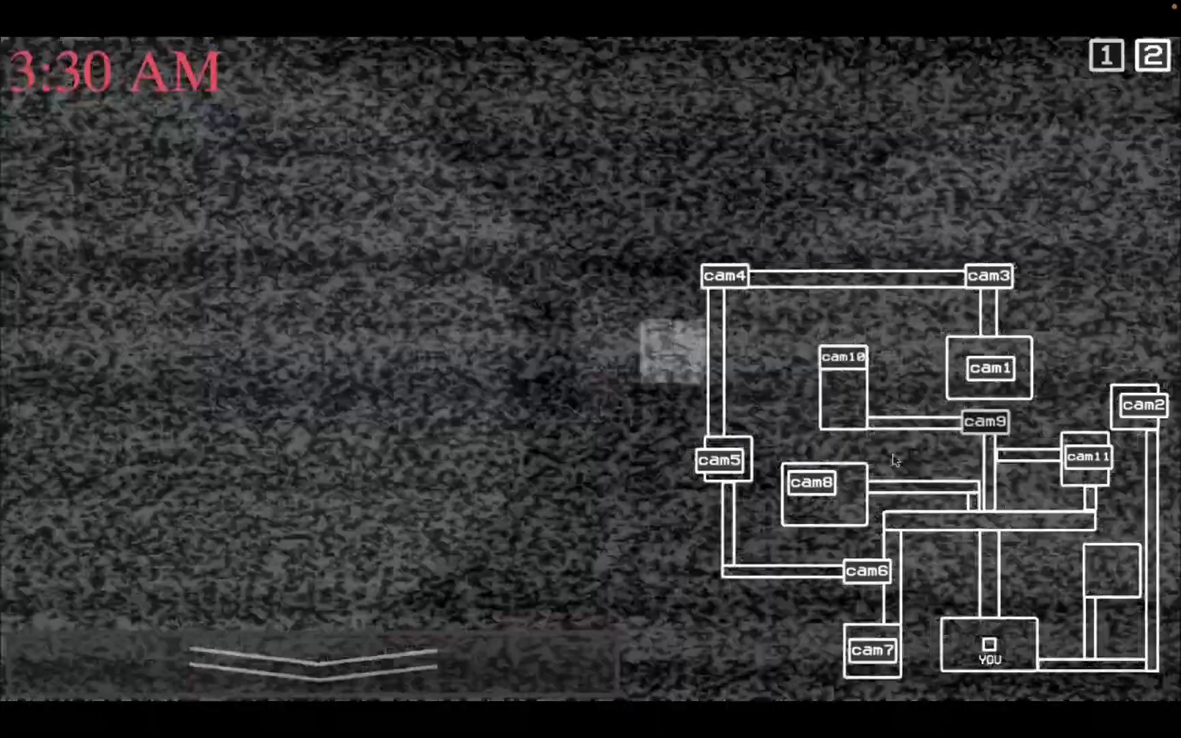
click(867, 570)
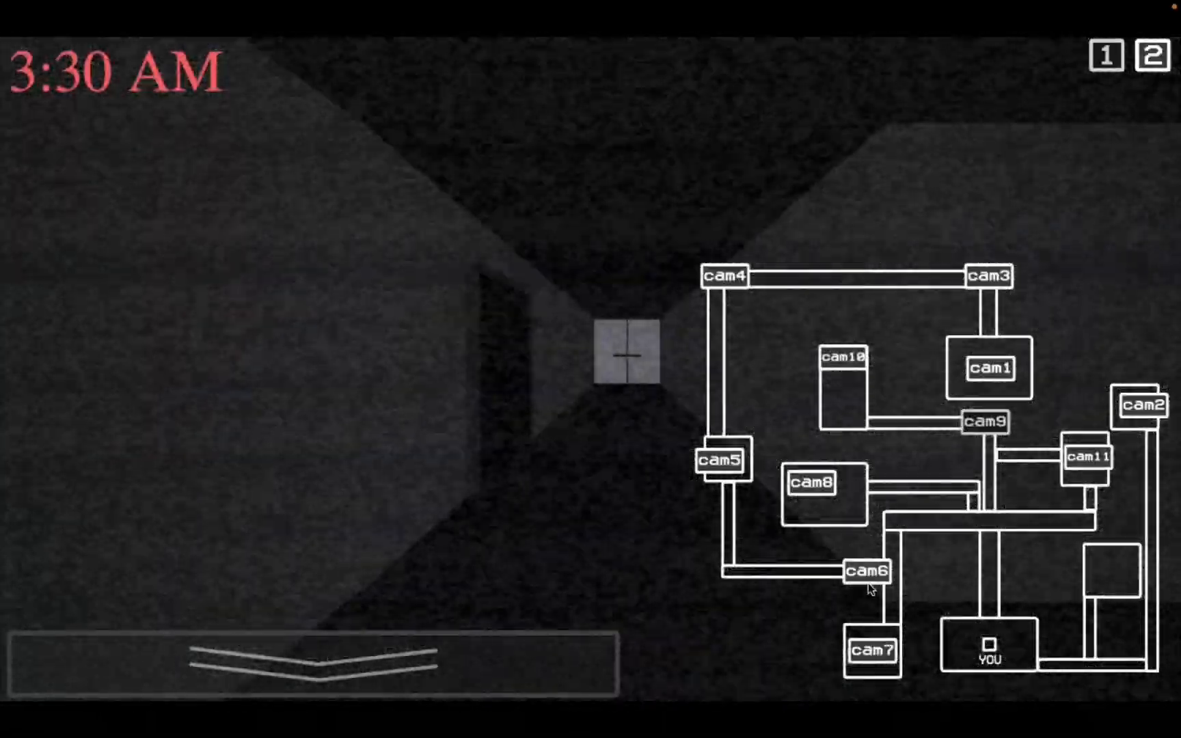
click(872, 649)
click(315, 663)
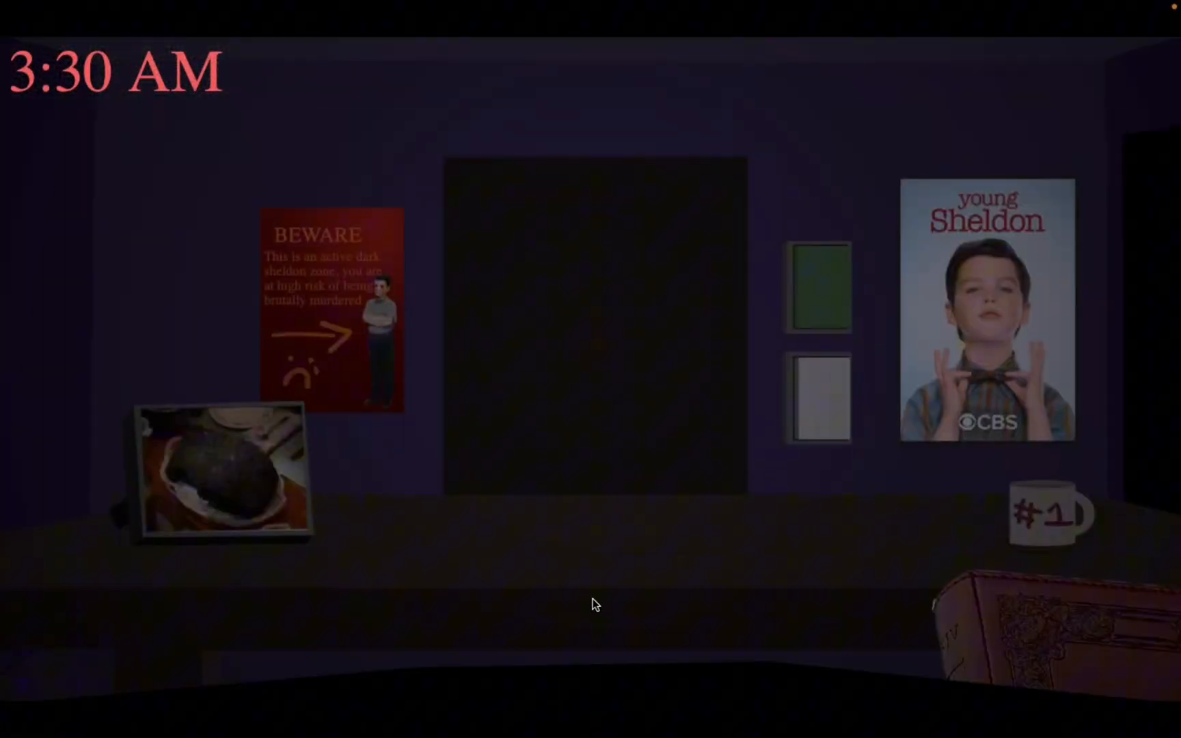
click(779, 420)
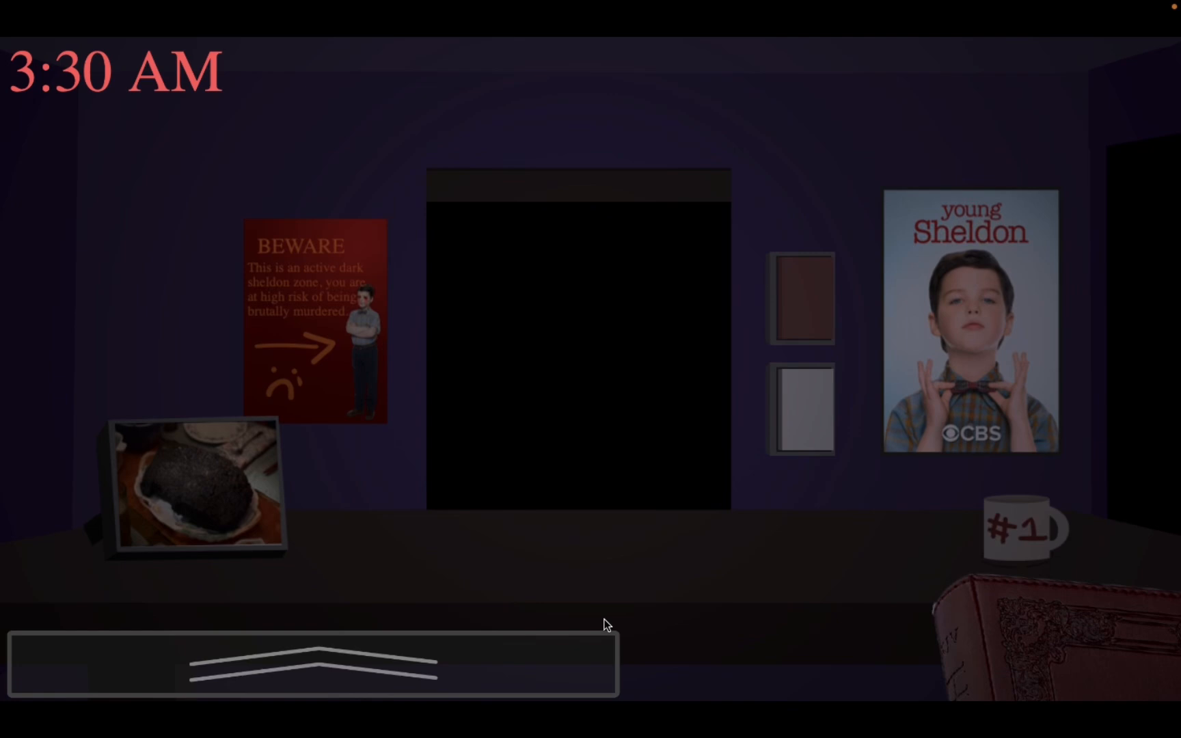
- Glance at the dark reddish room feed and check the doorway light again
click(314, 662)
click(841, 357)
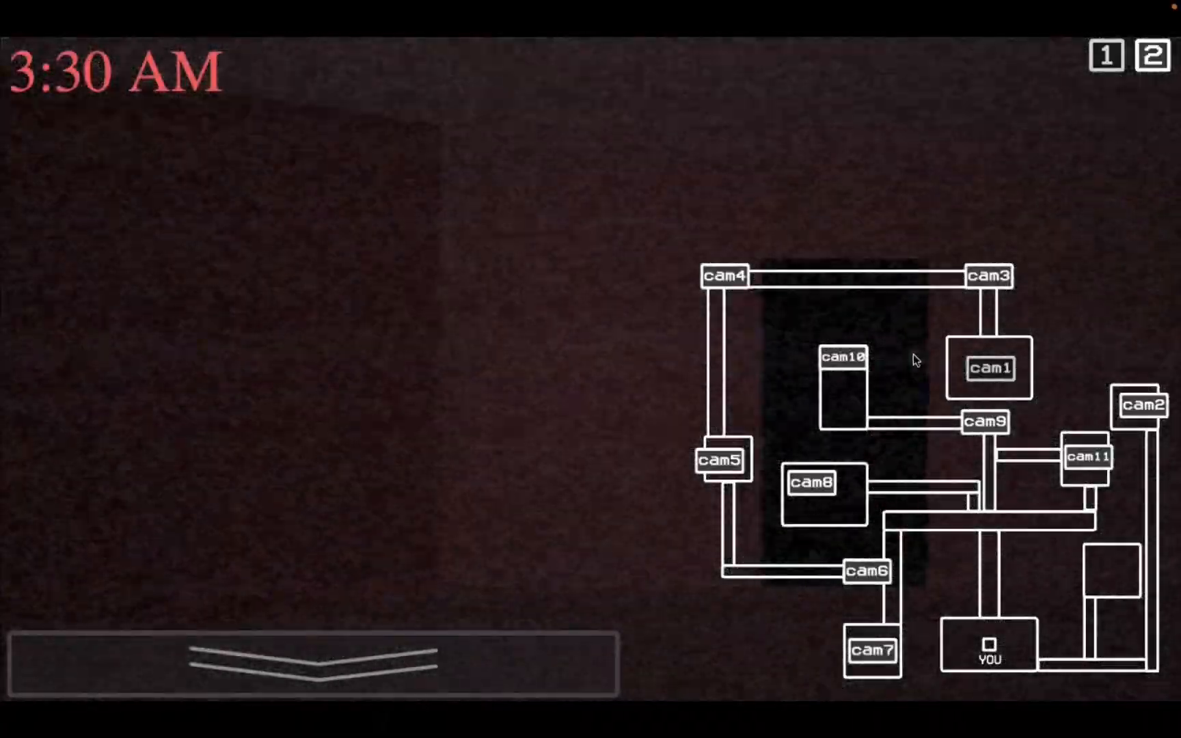
click(480, 697)
click(794, 314)
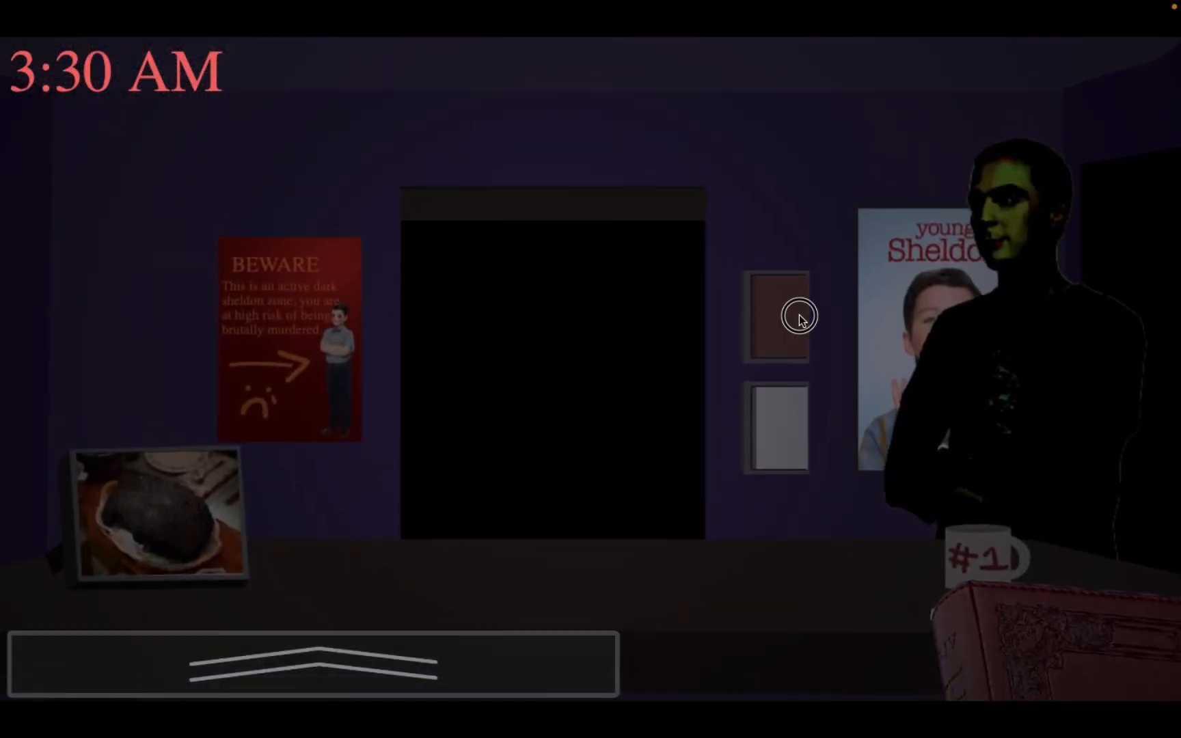
- Cycle the grey room, Superman-poster and hallway feeds until the figure attacks at 3:30 AM
click(314, 662)
click(624, 662)
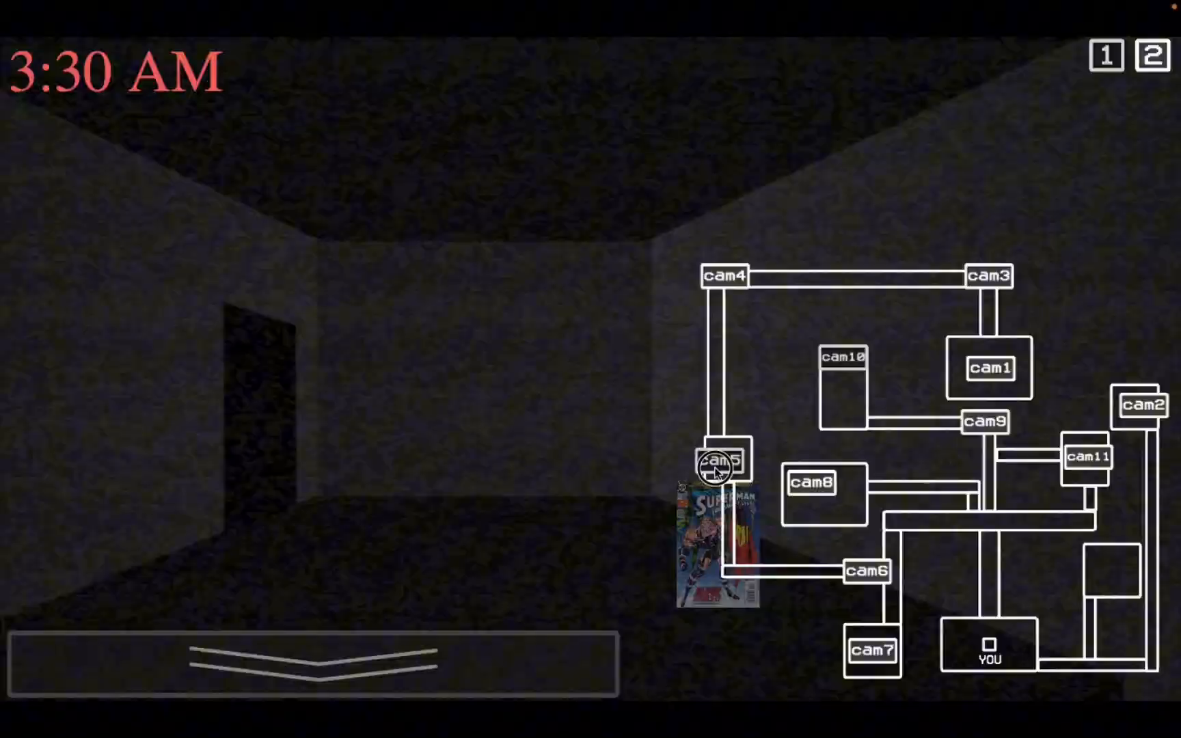
click(811, 482)
click(985, 422)
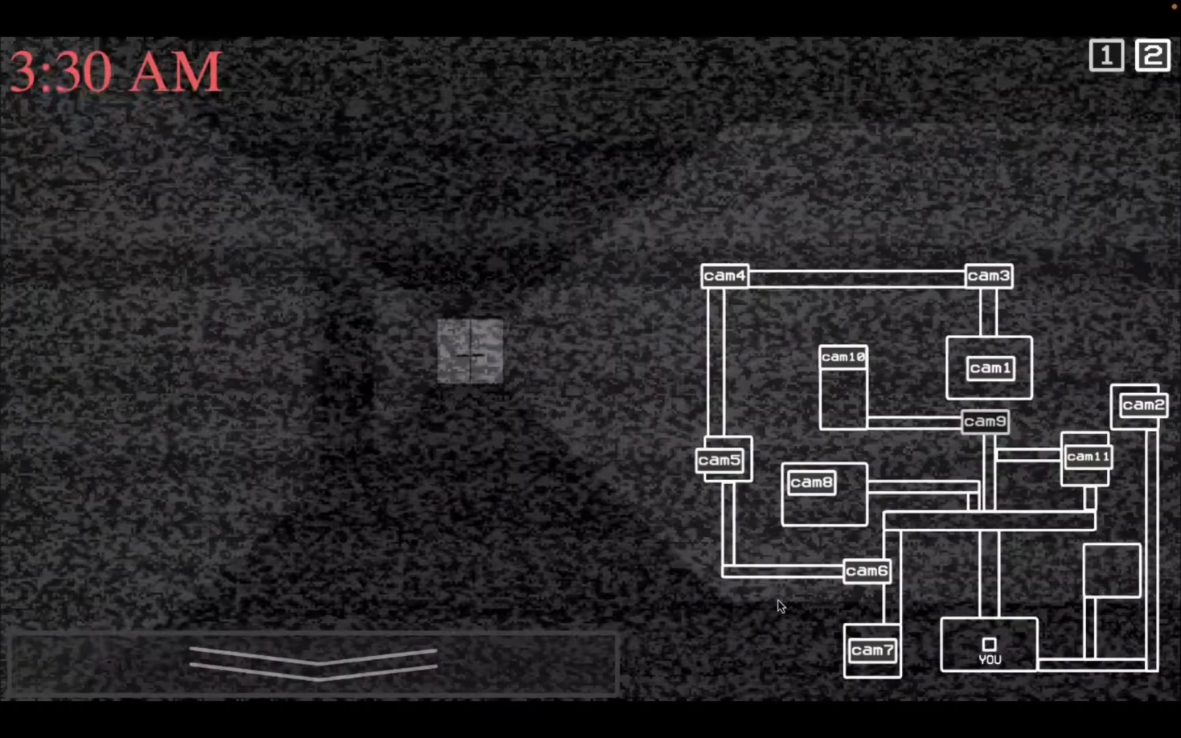
click(314, 662)
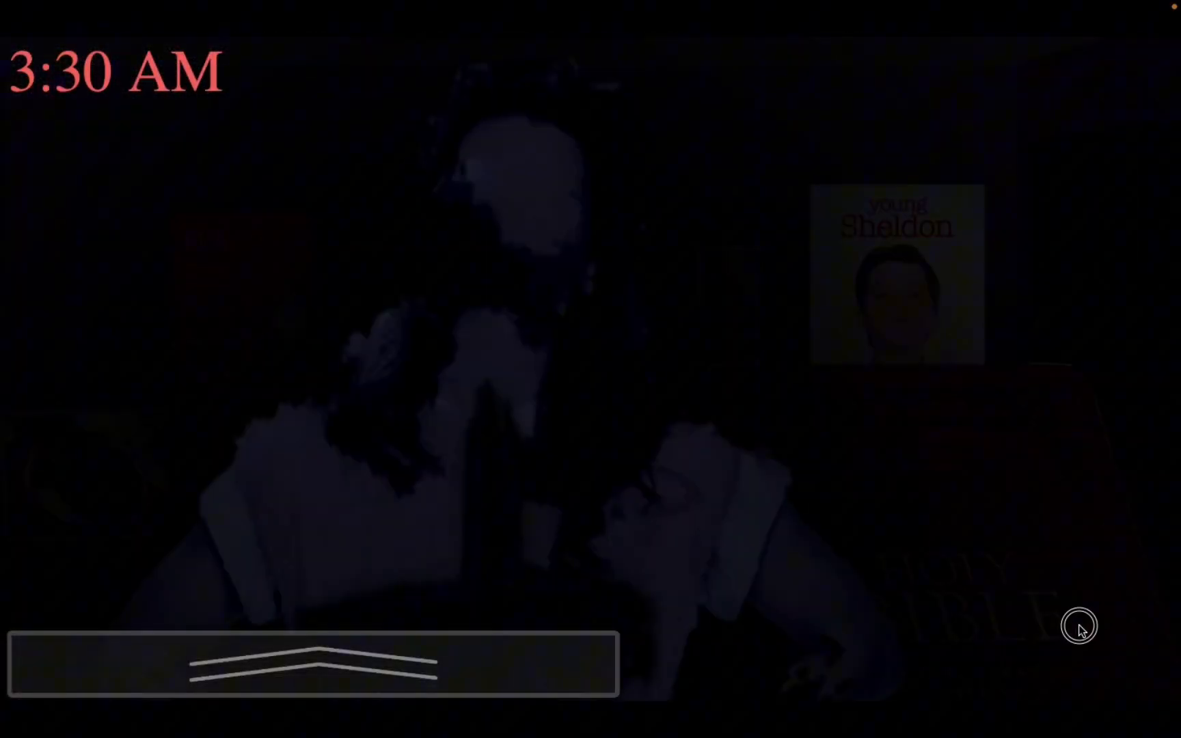